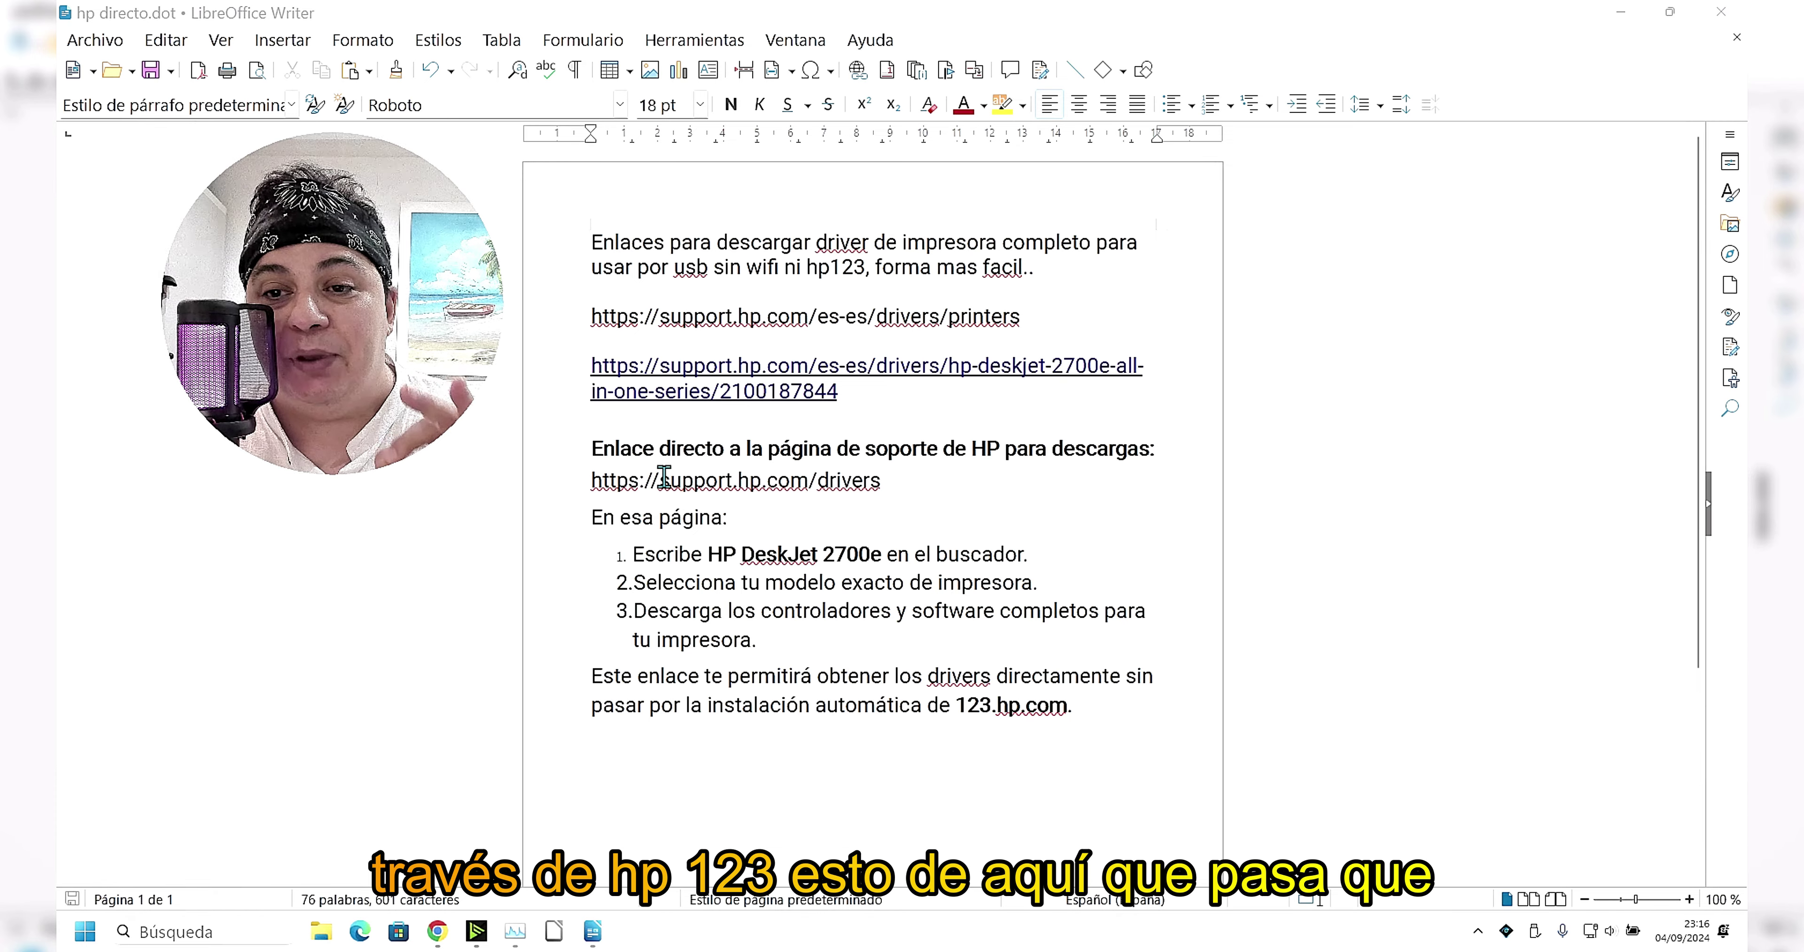
left_click_drag(874, 266, 795, 270)
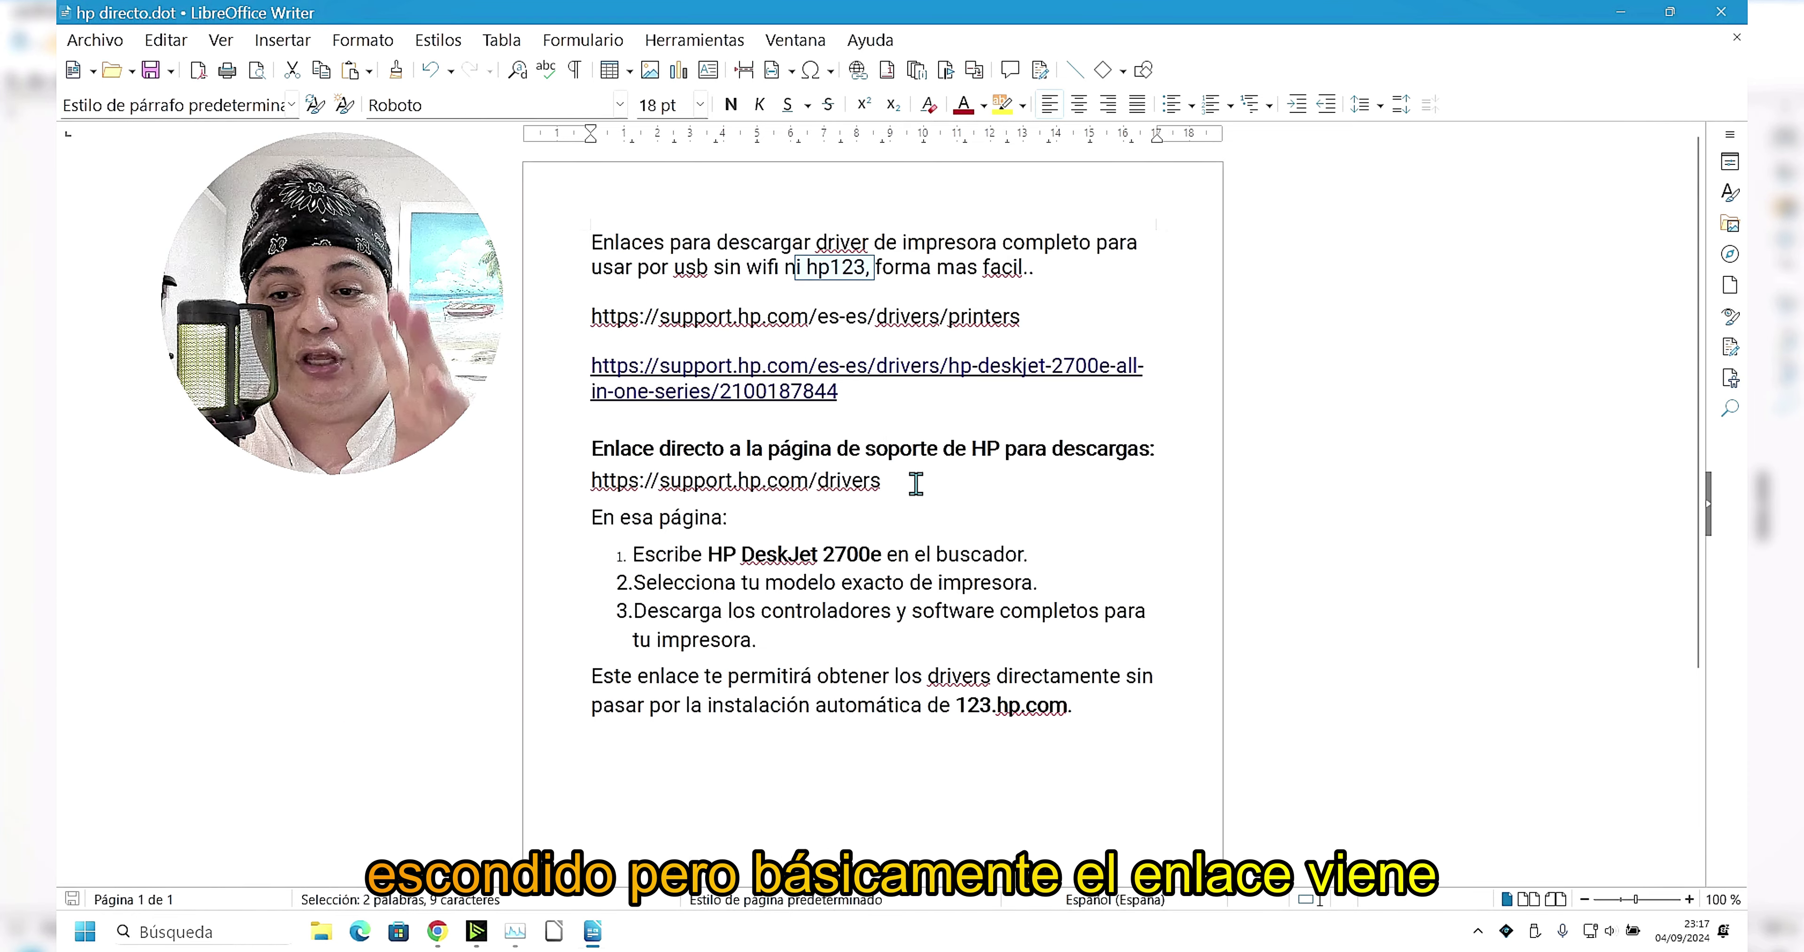
left_click_drag(916, 483, 590, 483)
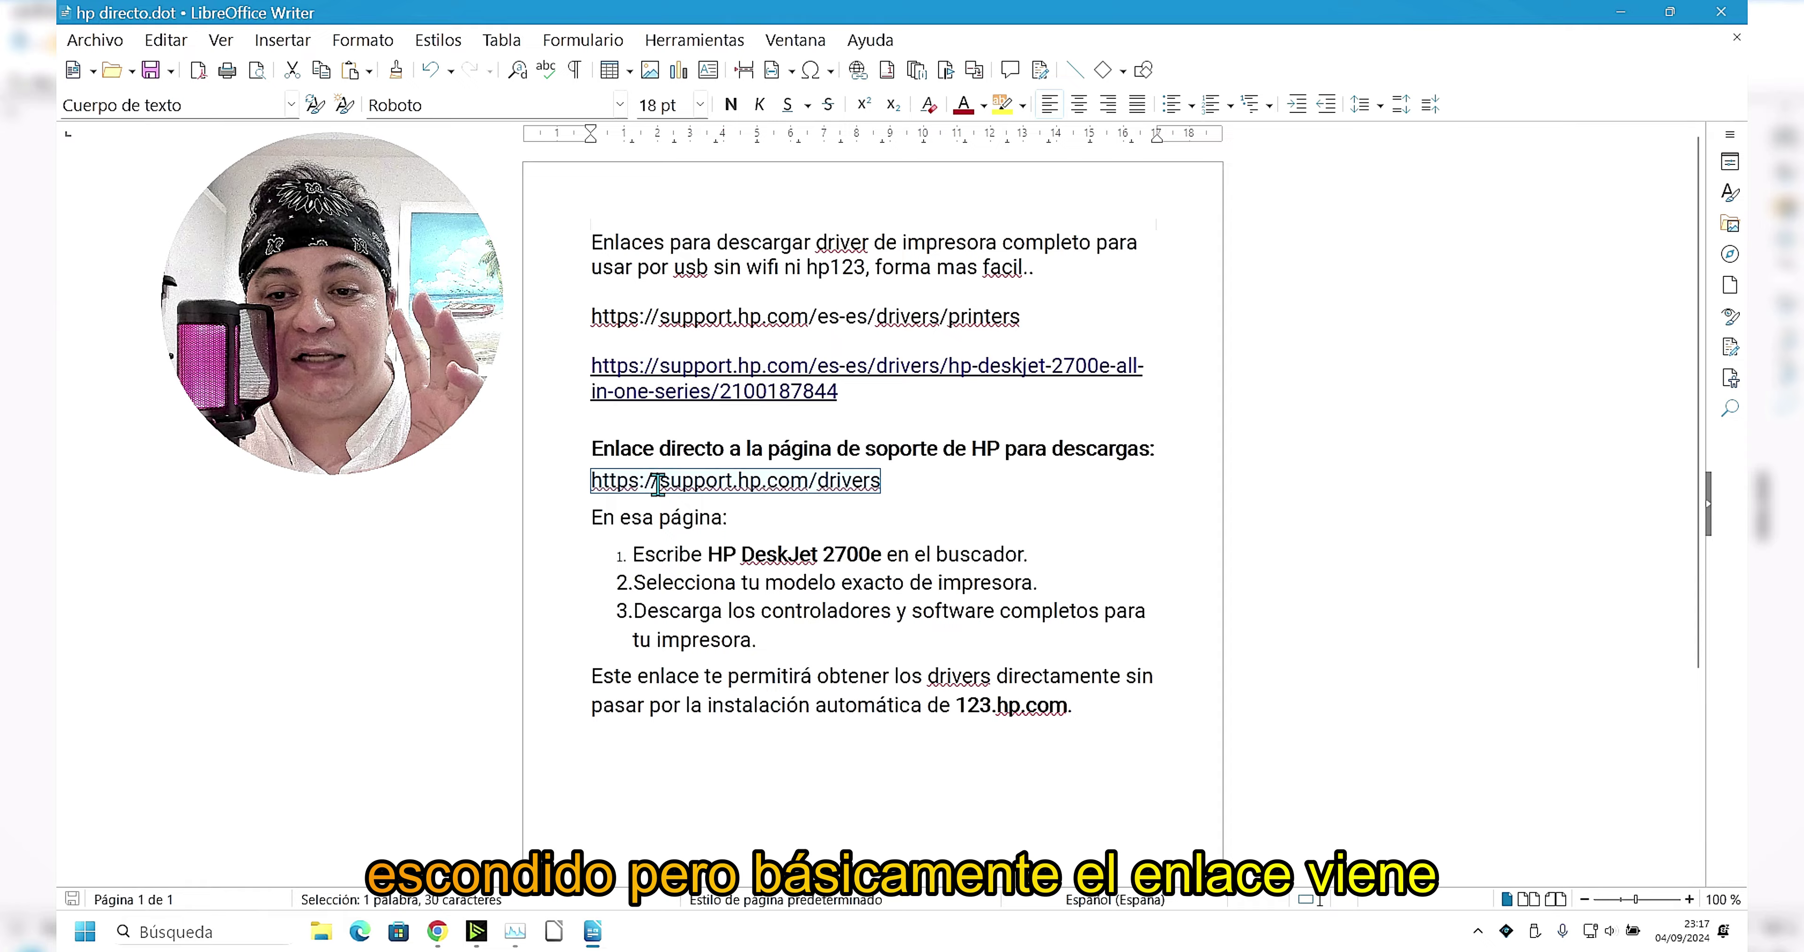
right_click(774, 490)
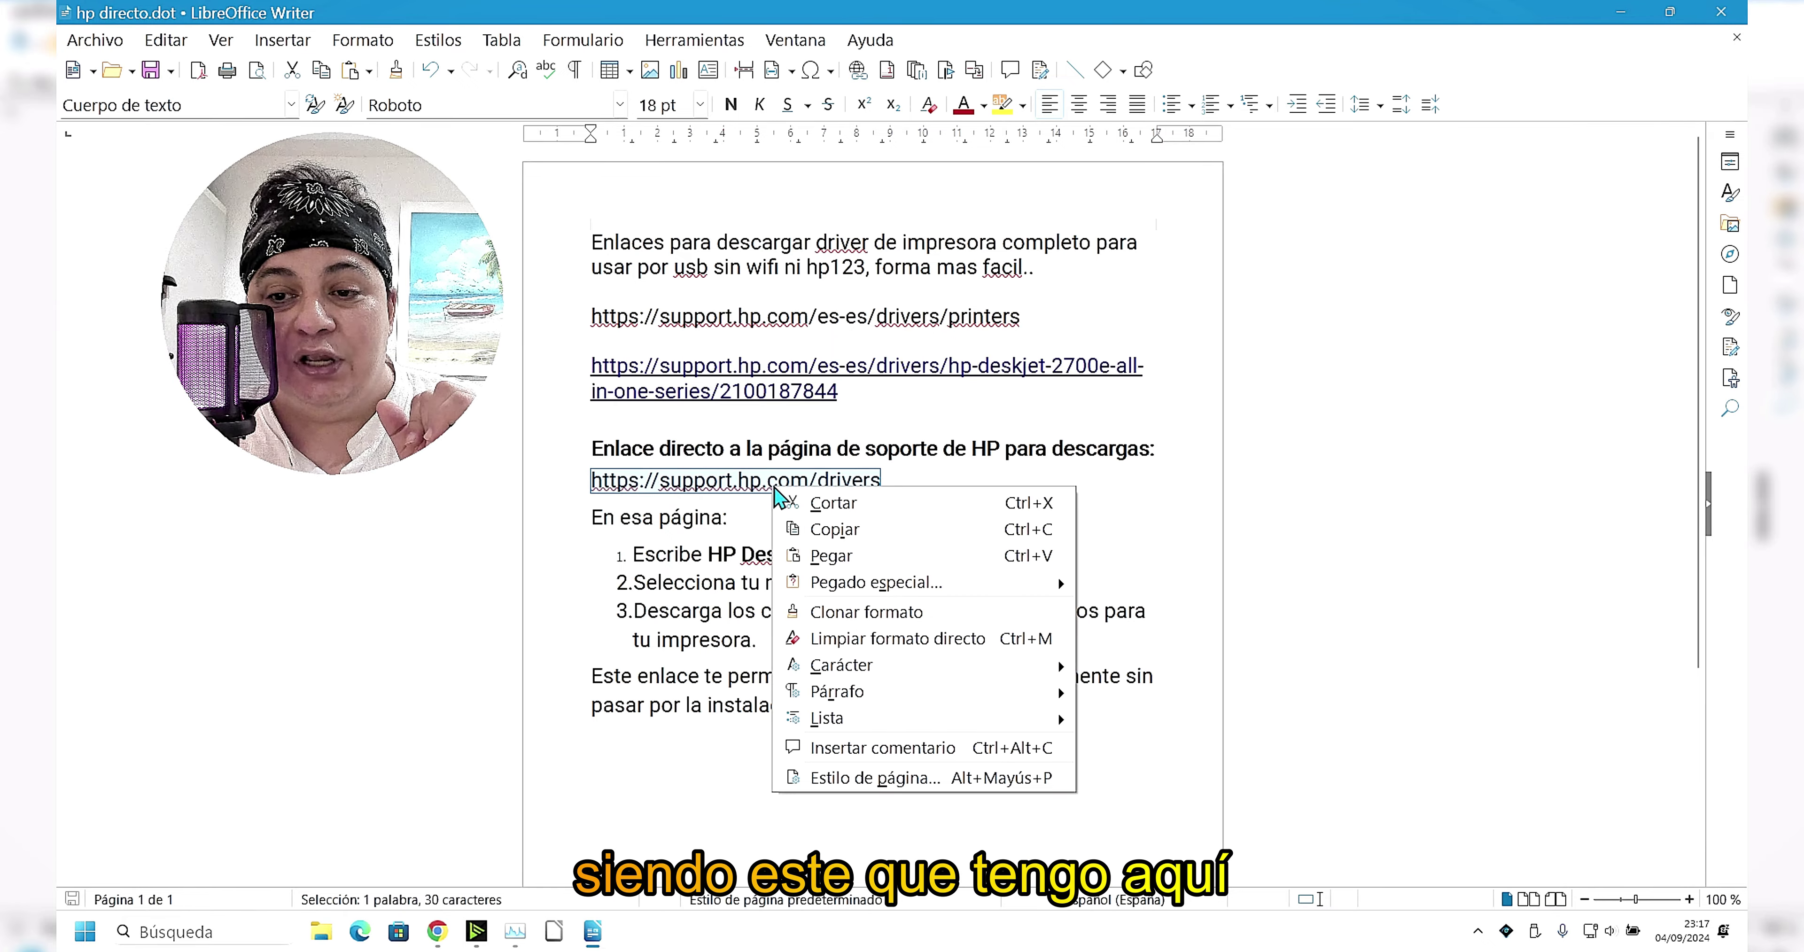
left_click(837, 529)
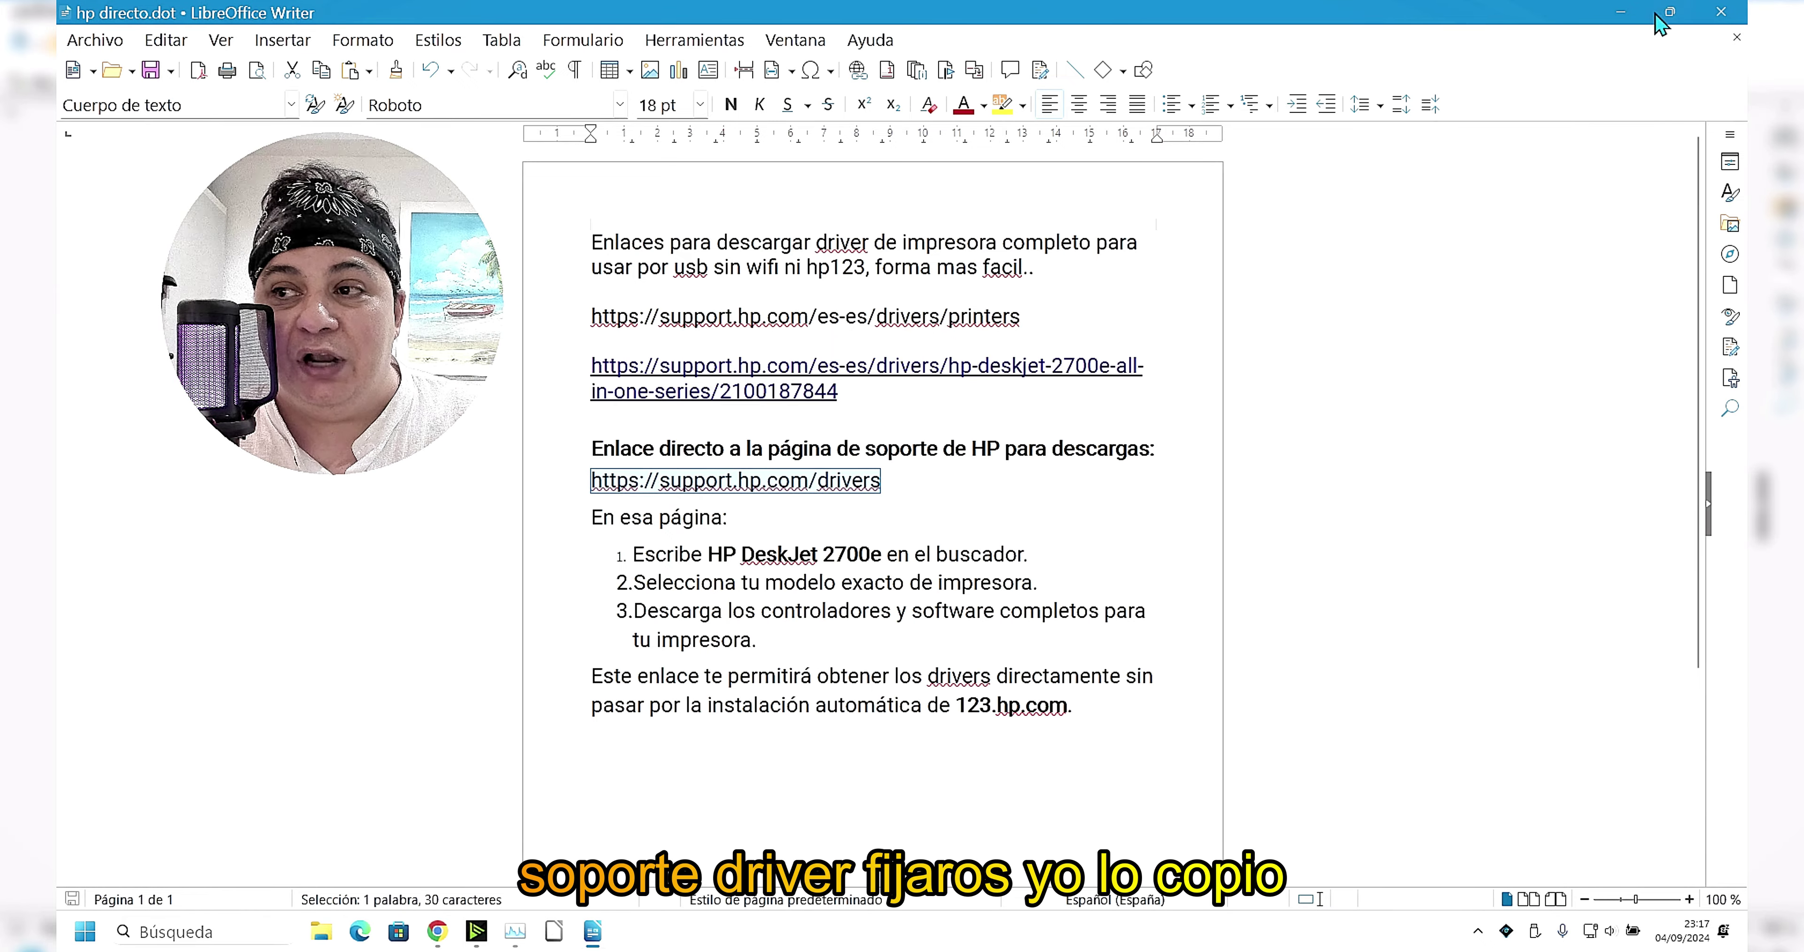
left_click(1620, 11)
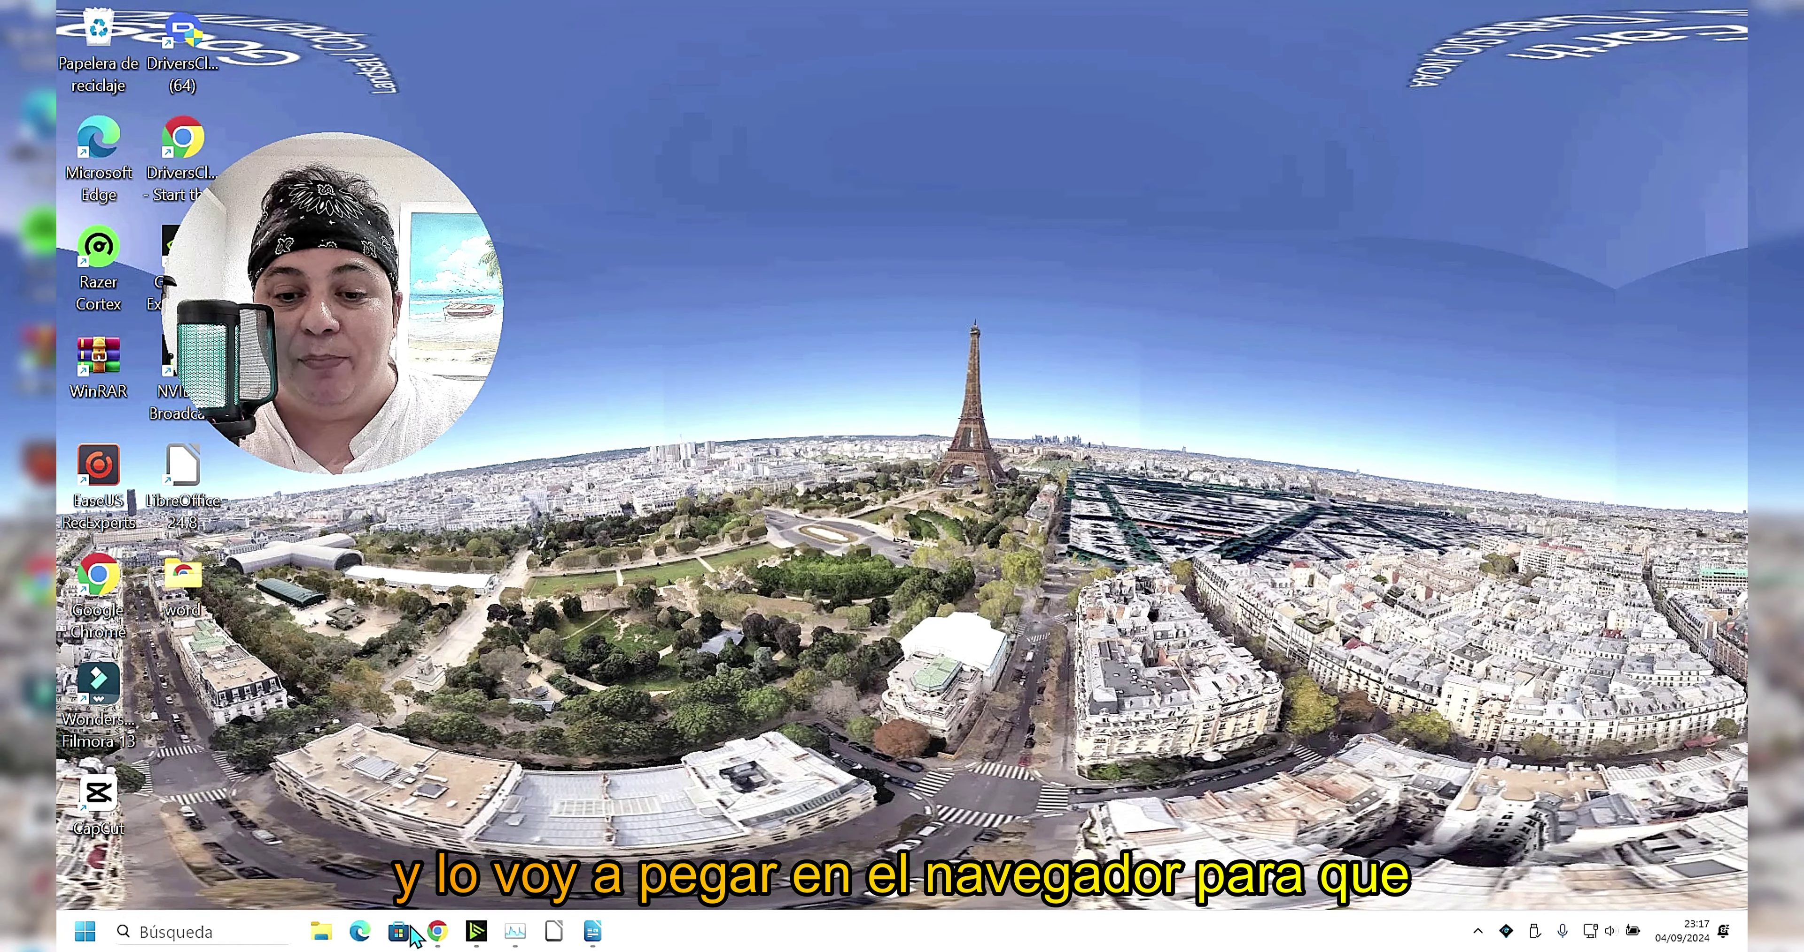
- Load the copied HP drivers URL in a new Chrome tab
left_click(430, 936)
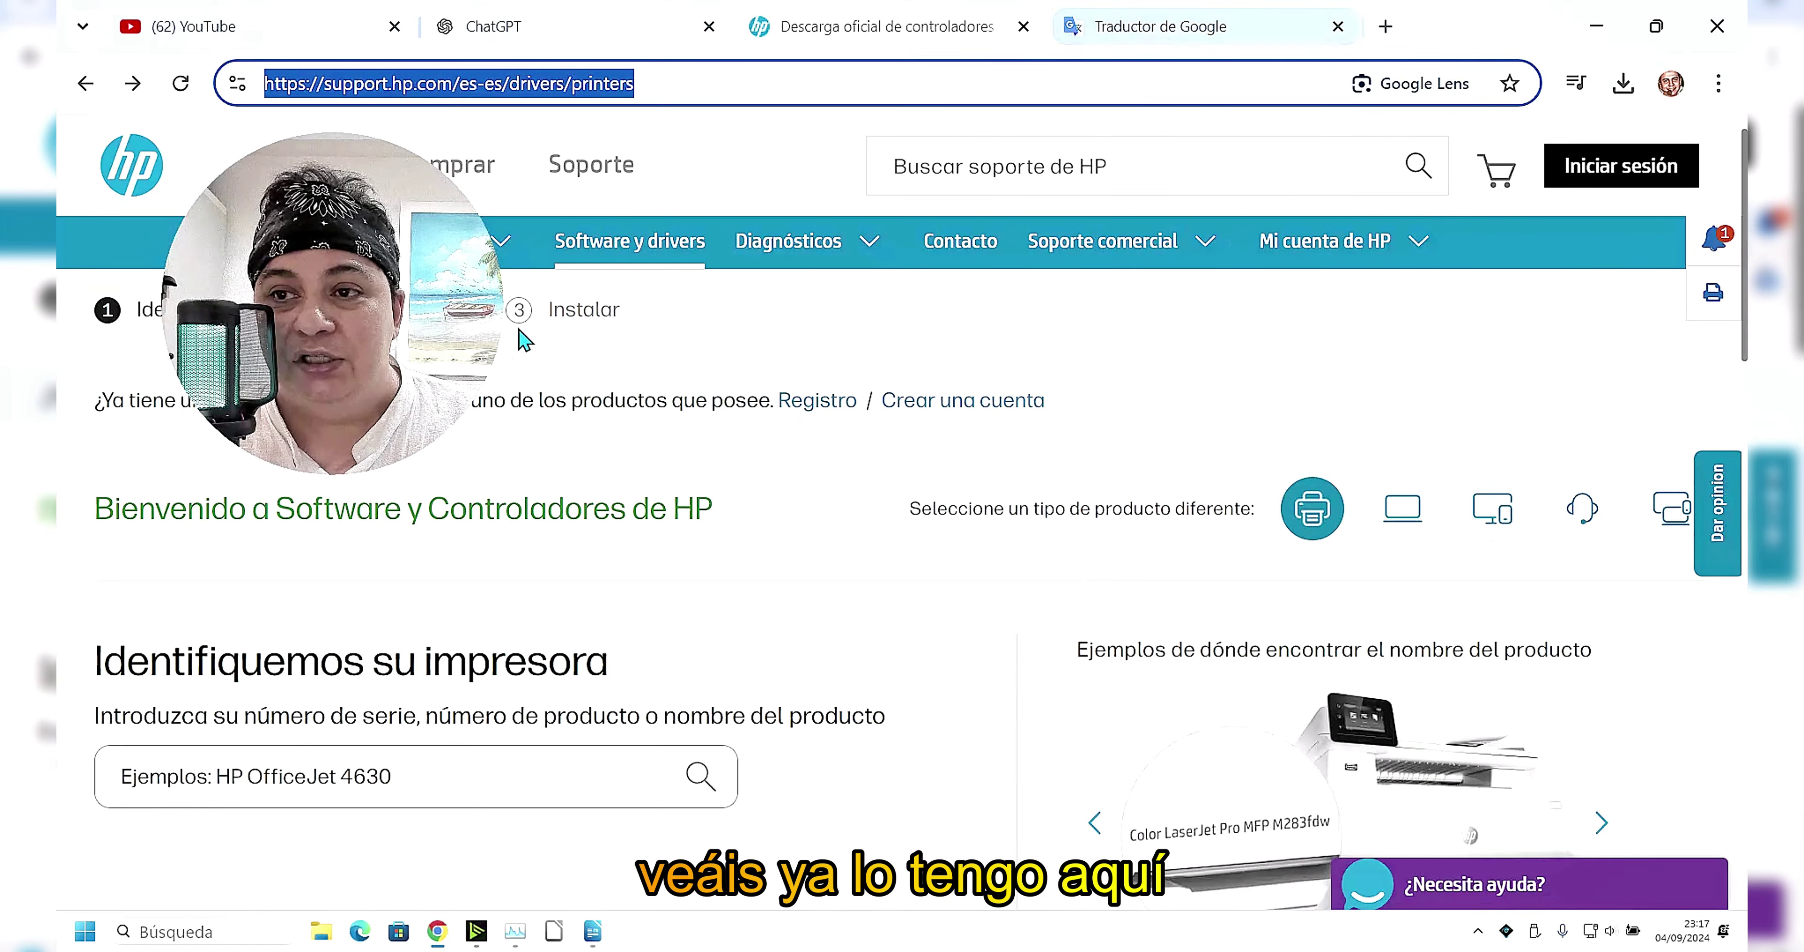
left_click(1386, 26)
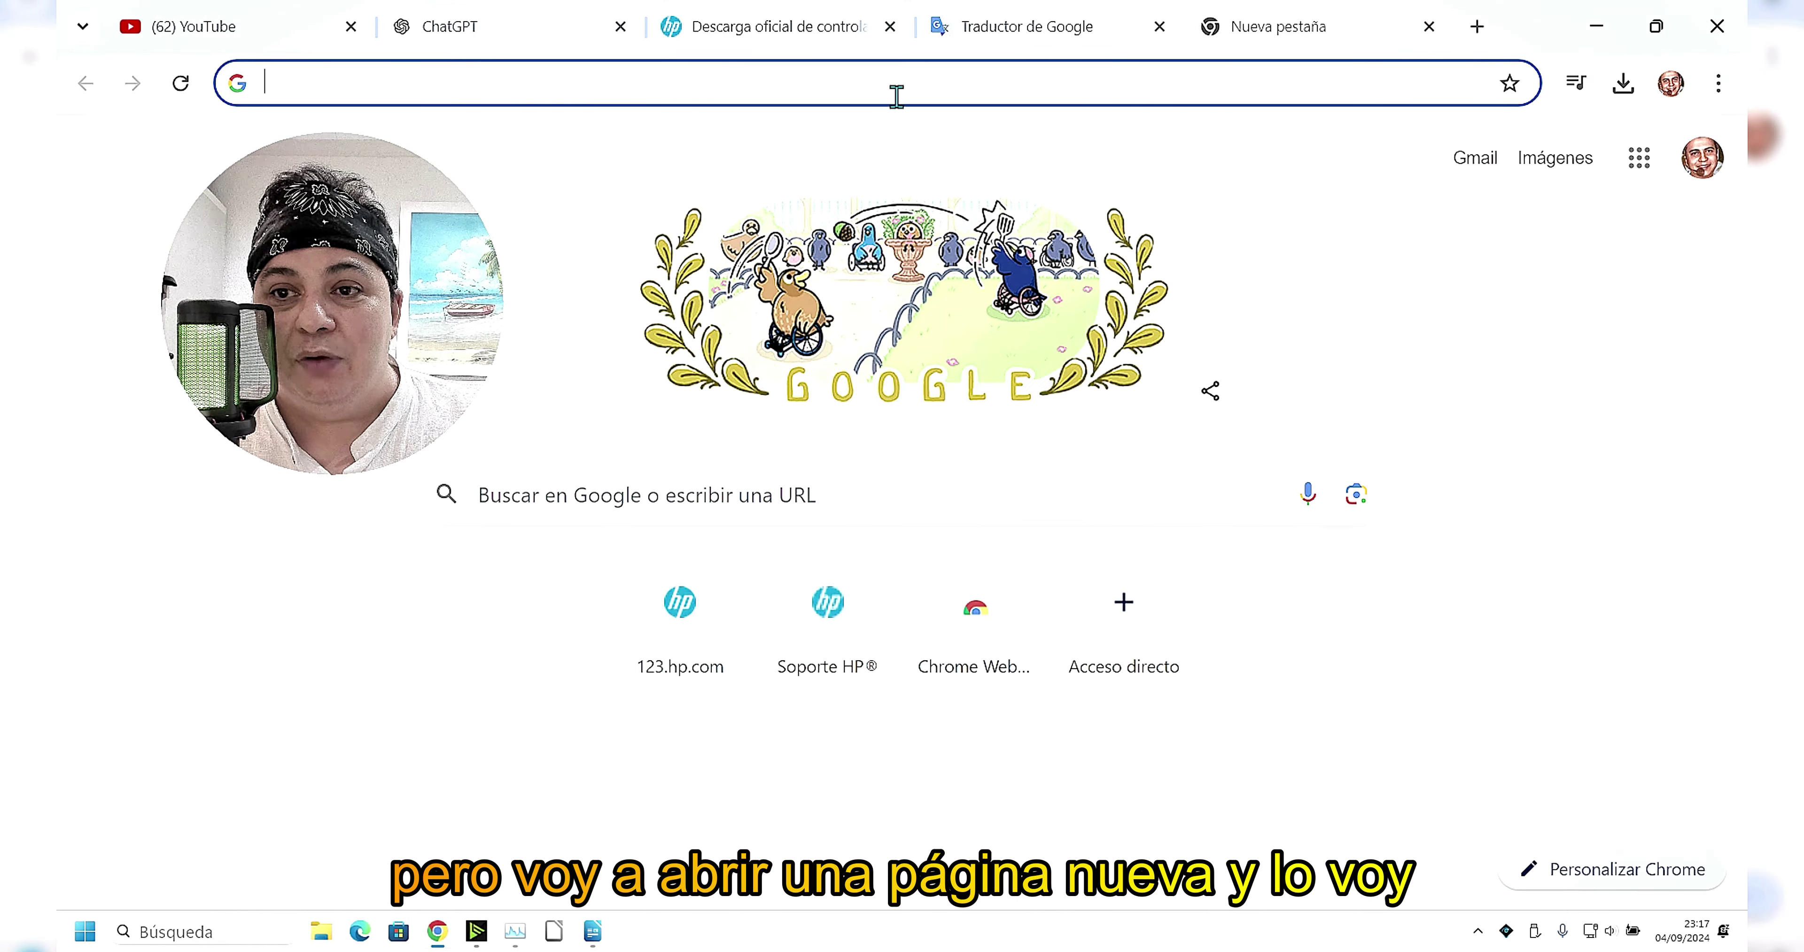
right_click(904, 90)
left_click(987, 299)
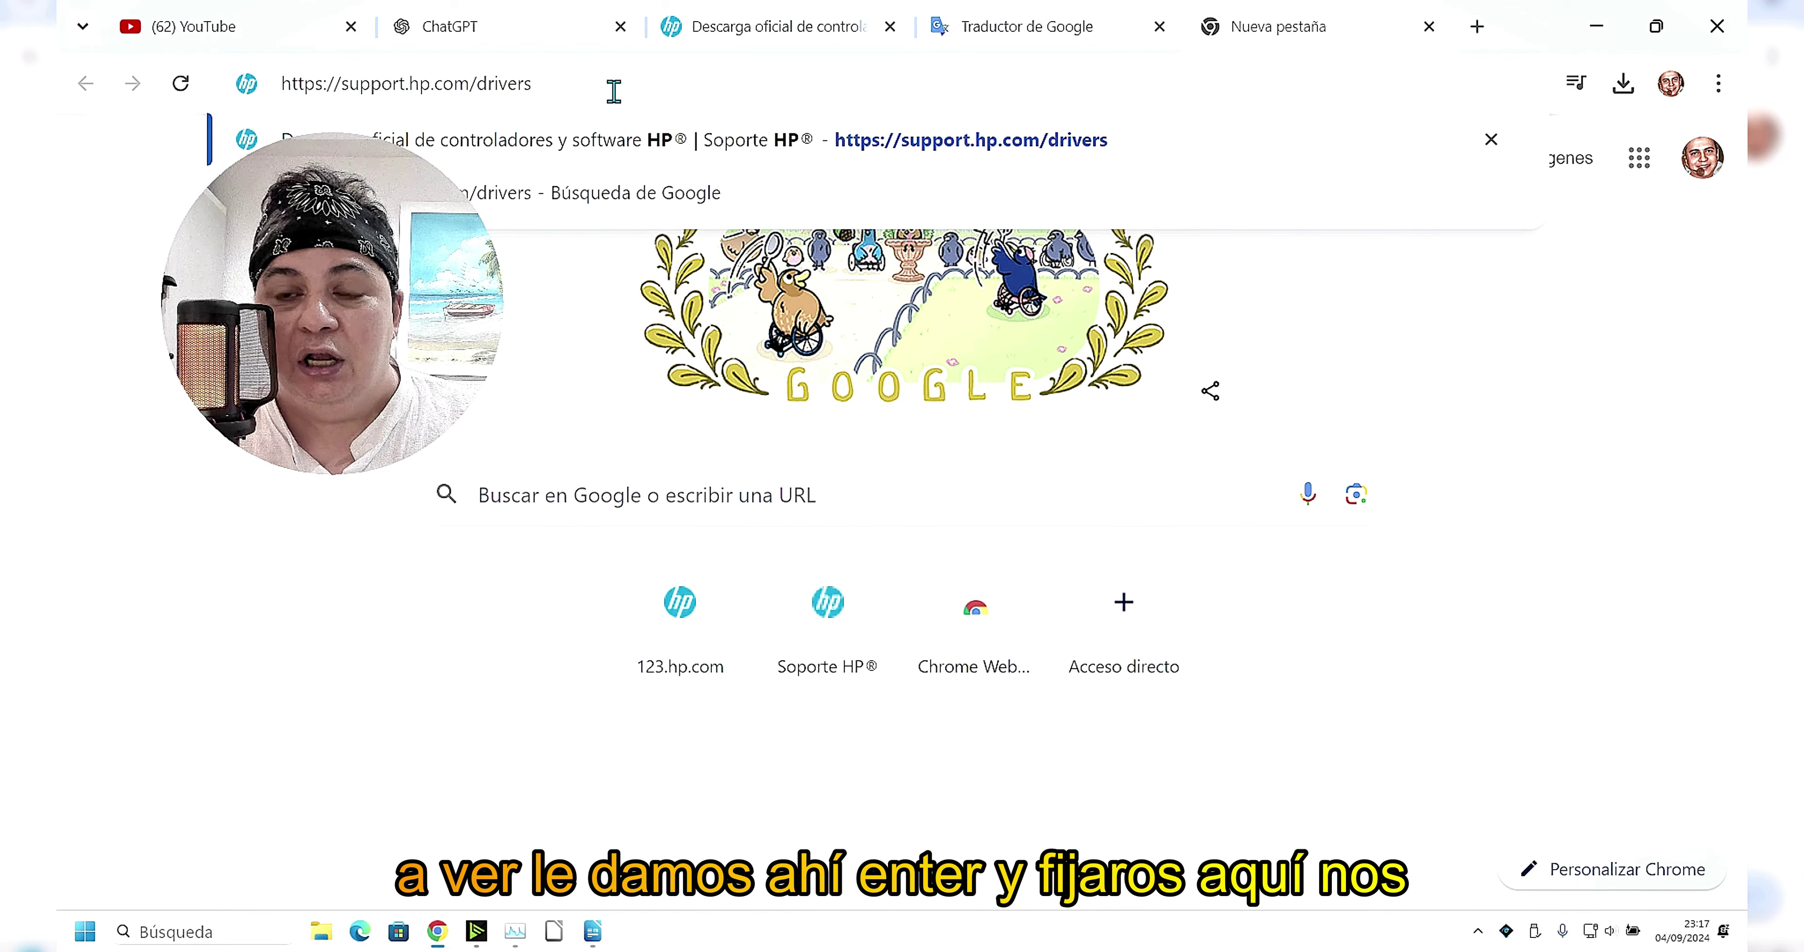
key("Return")
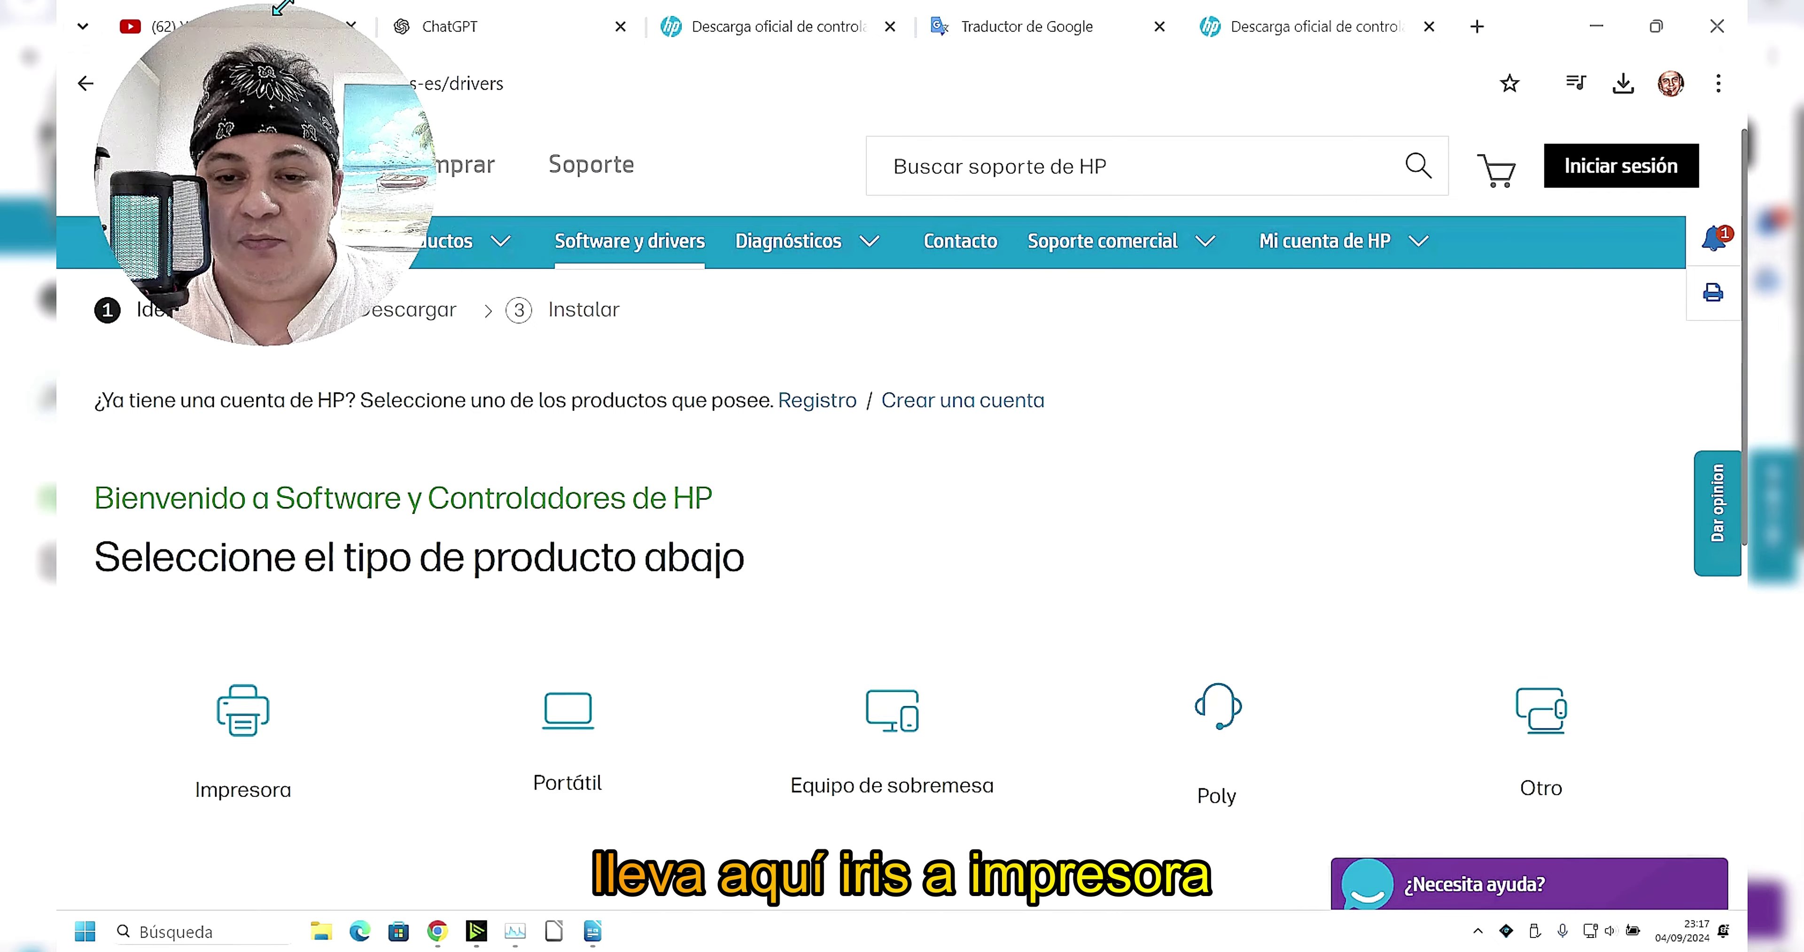
- Choose Impresora as the product type on the HP drivers page, then open another new tab
left_click(251, 773)
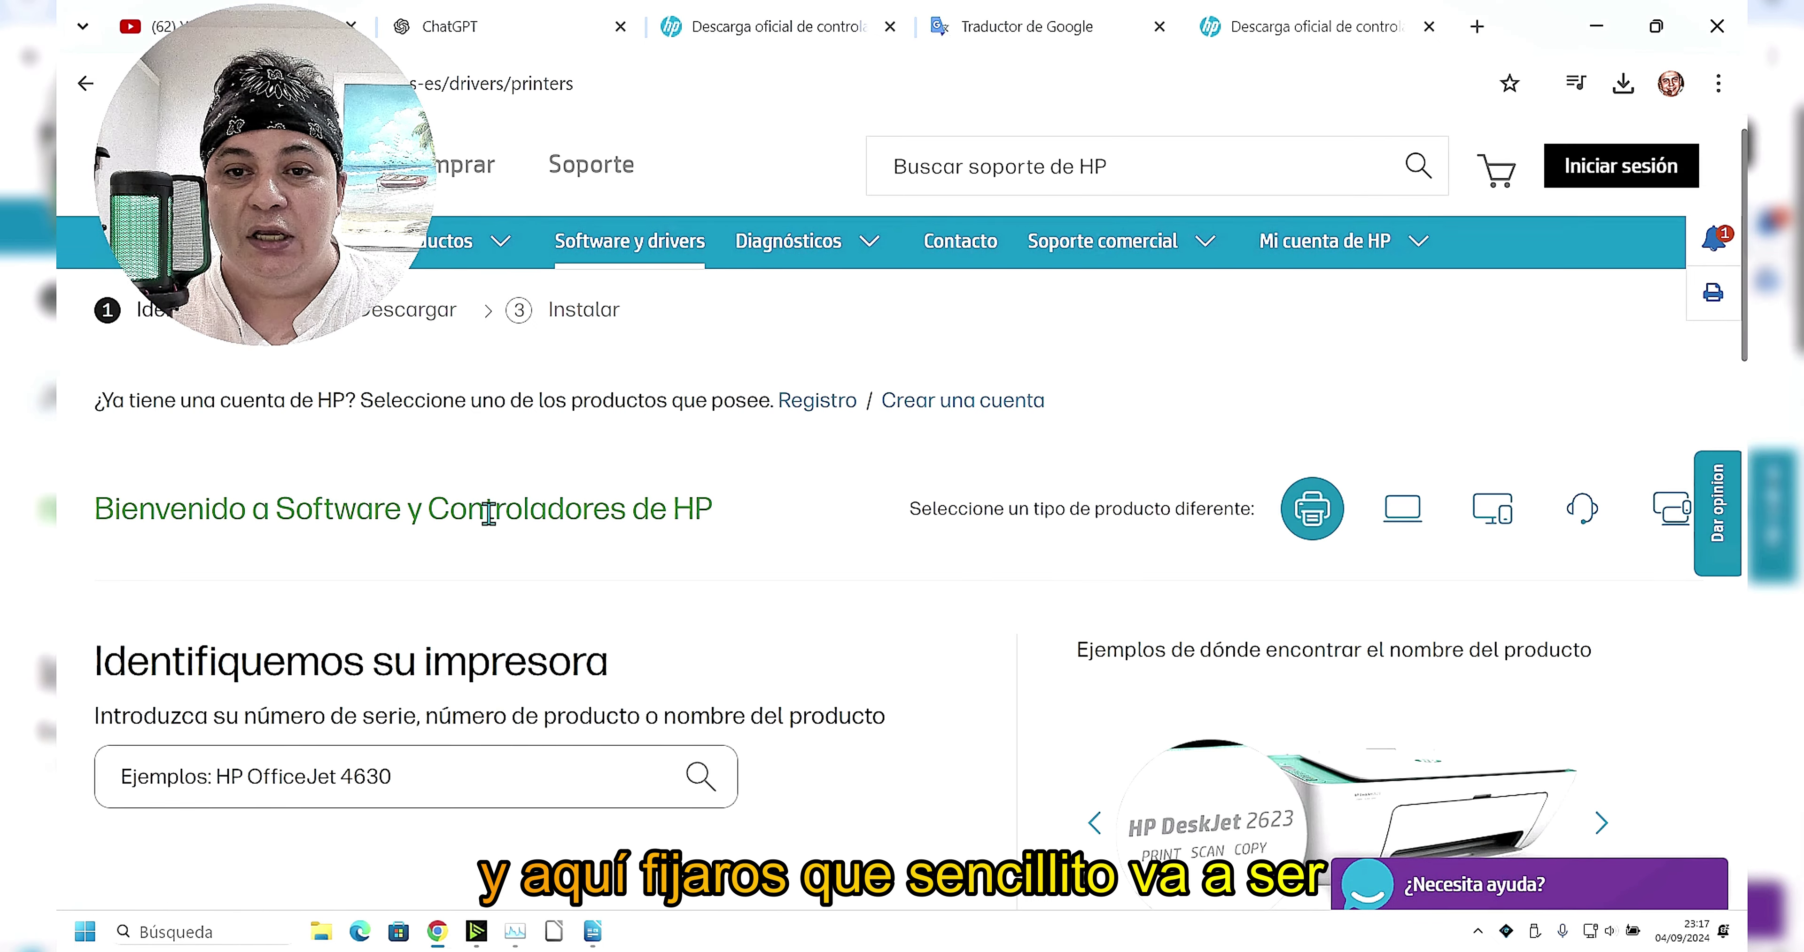
scroll(596, 622, "down", 2)
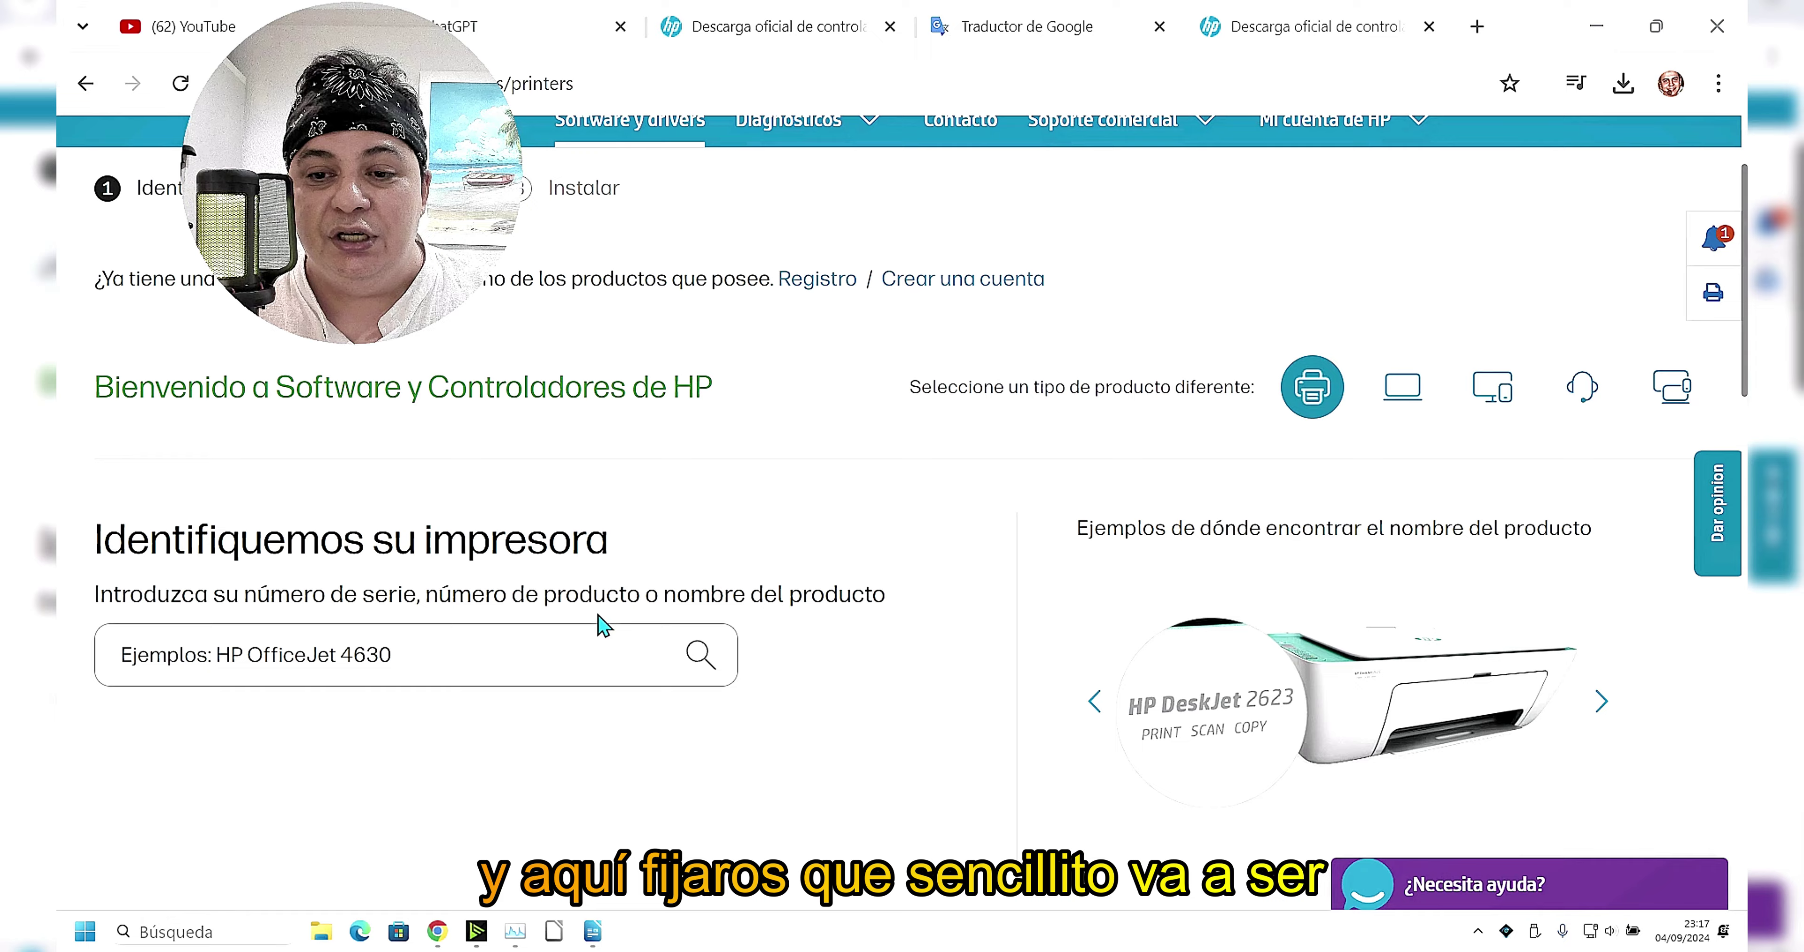
scroll(591, 545, "down", 2)
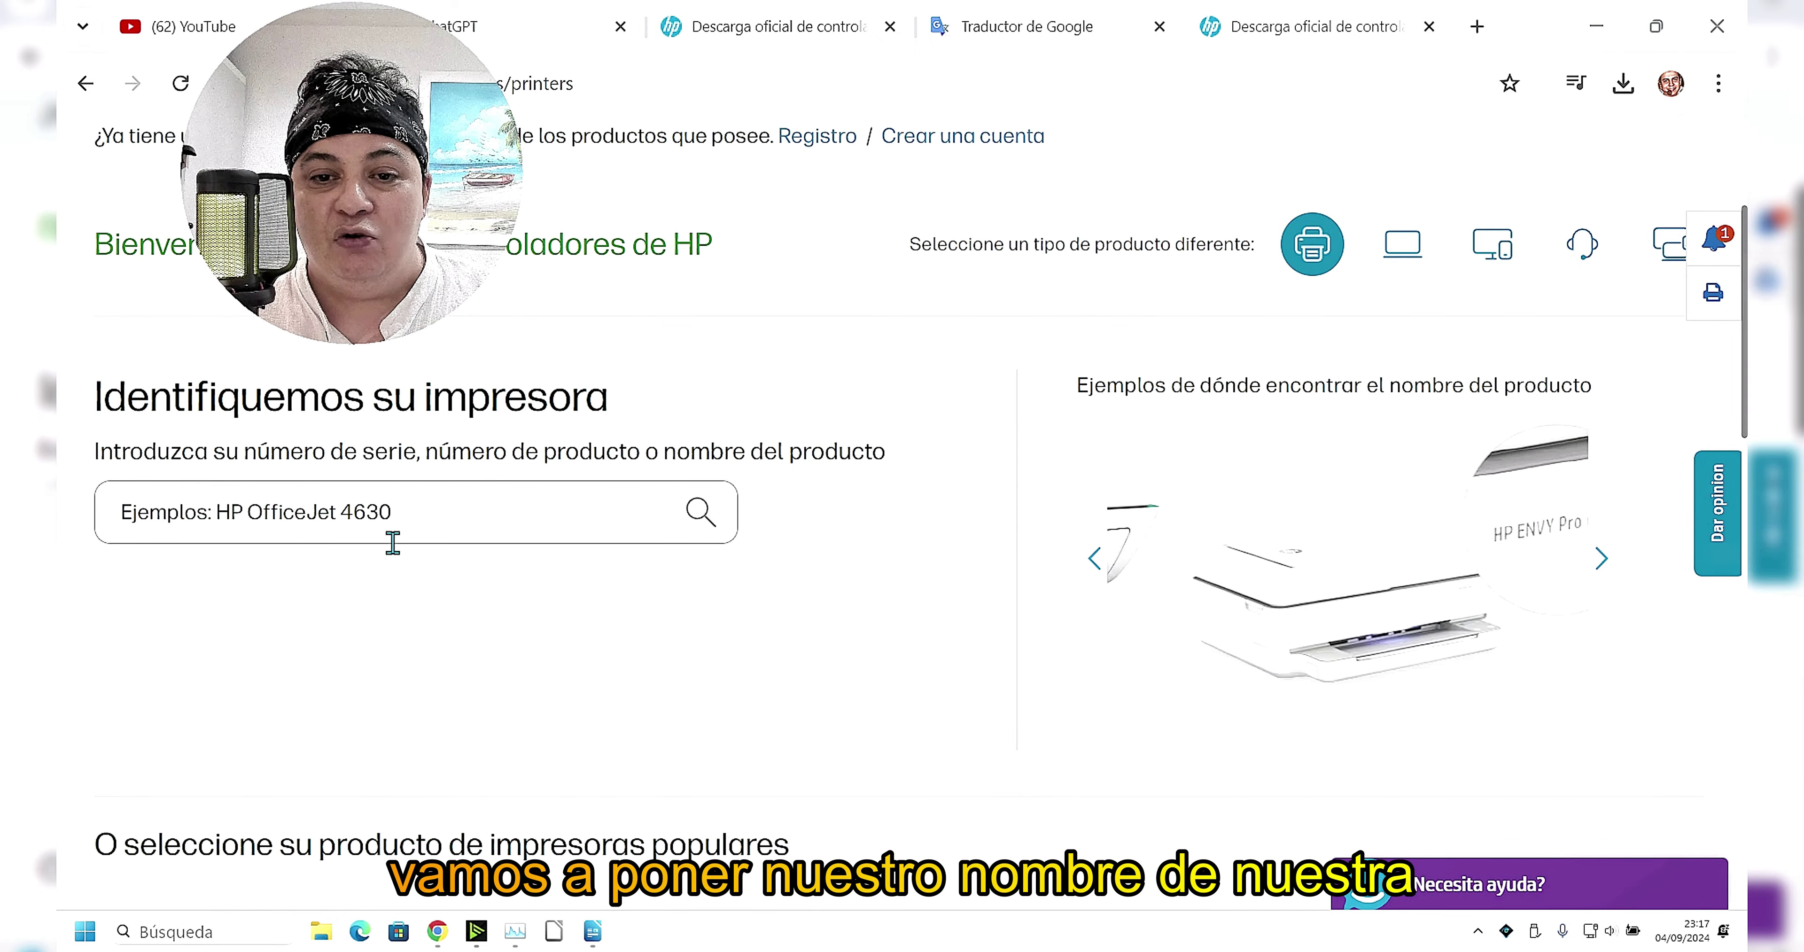
left_click(1477, 26)
- Search Google for hp123 and open the 123.hp.com printer setup page
left_click(567, 486)
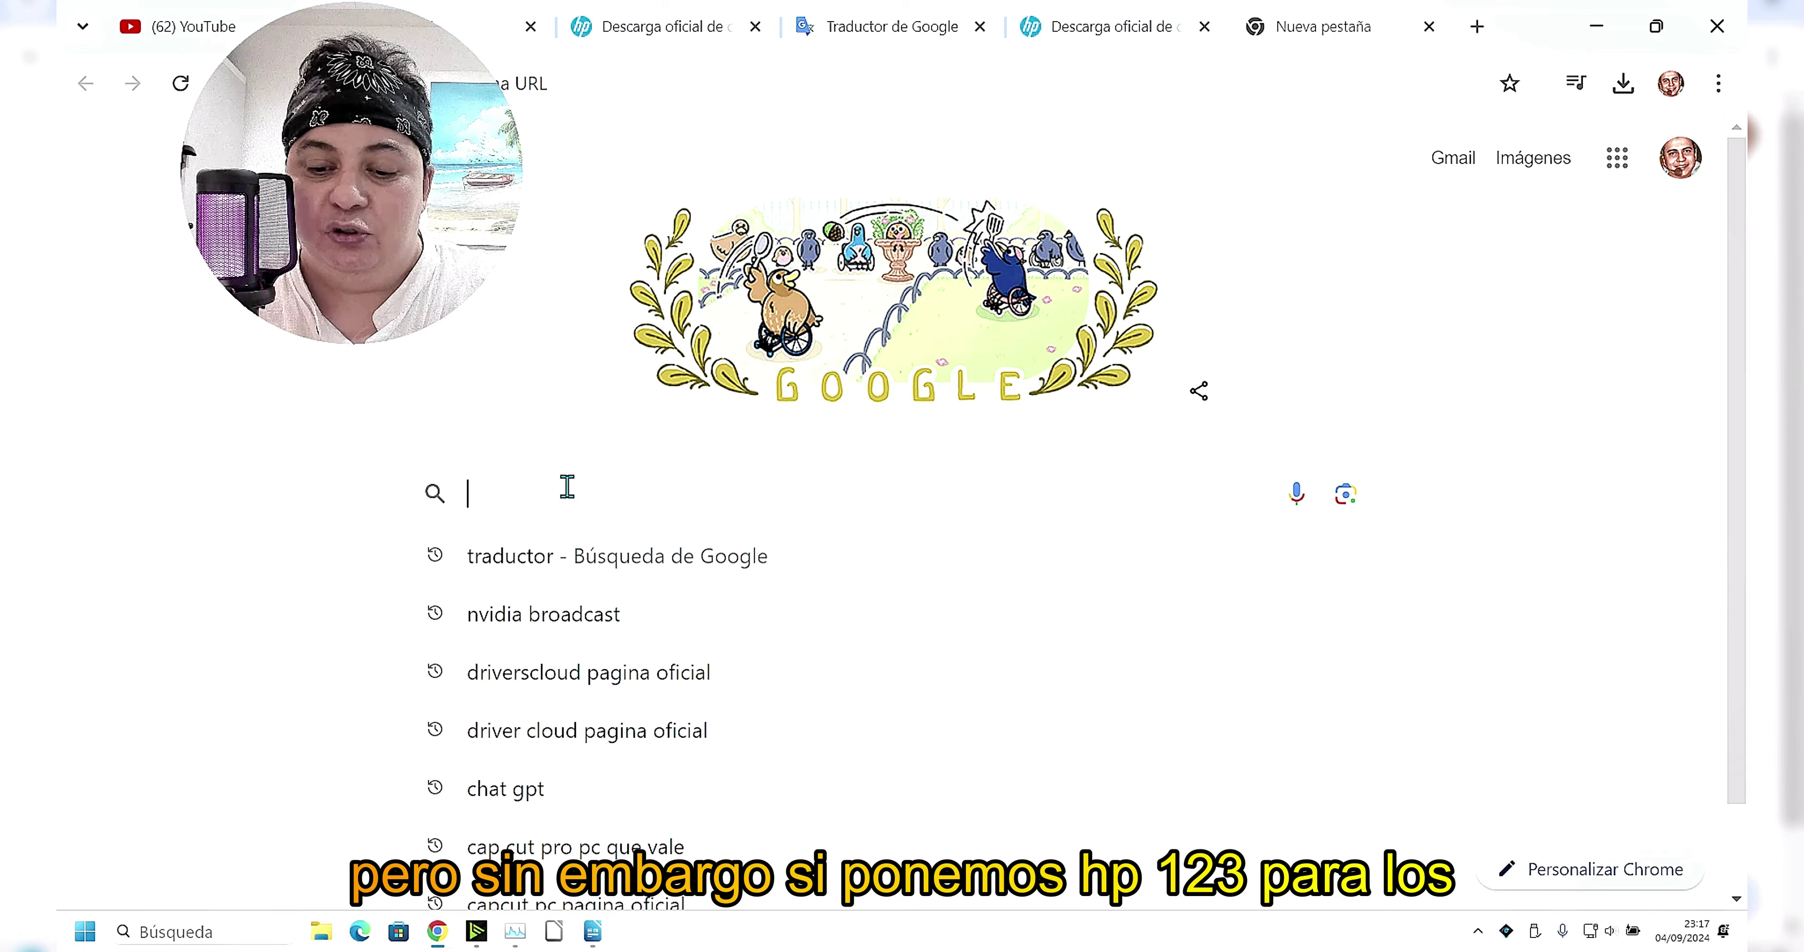
type("hp1")
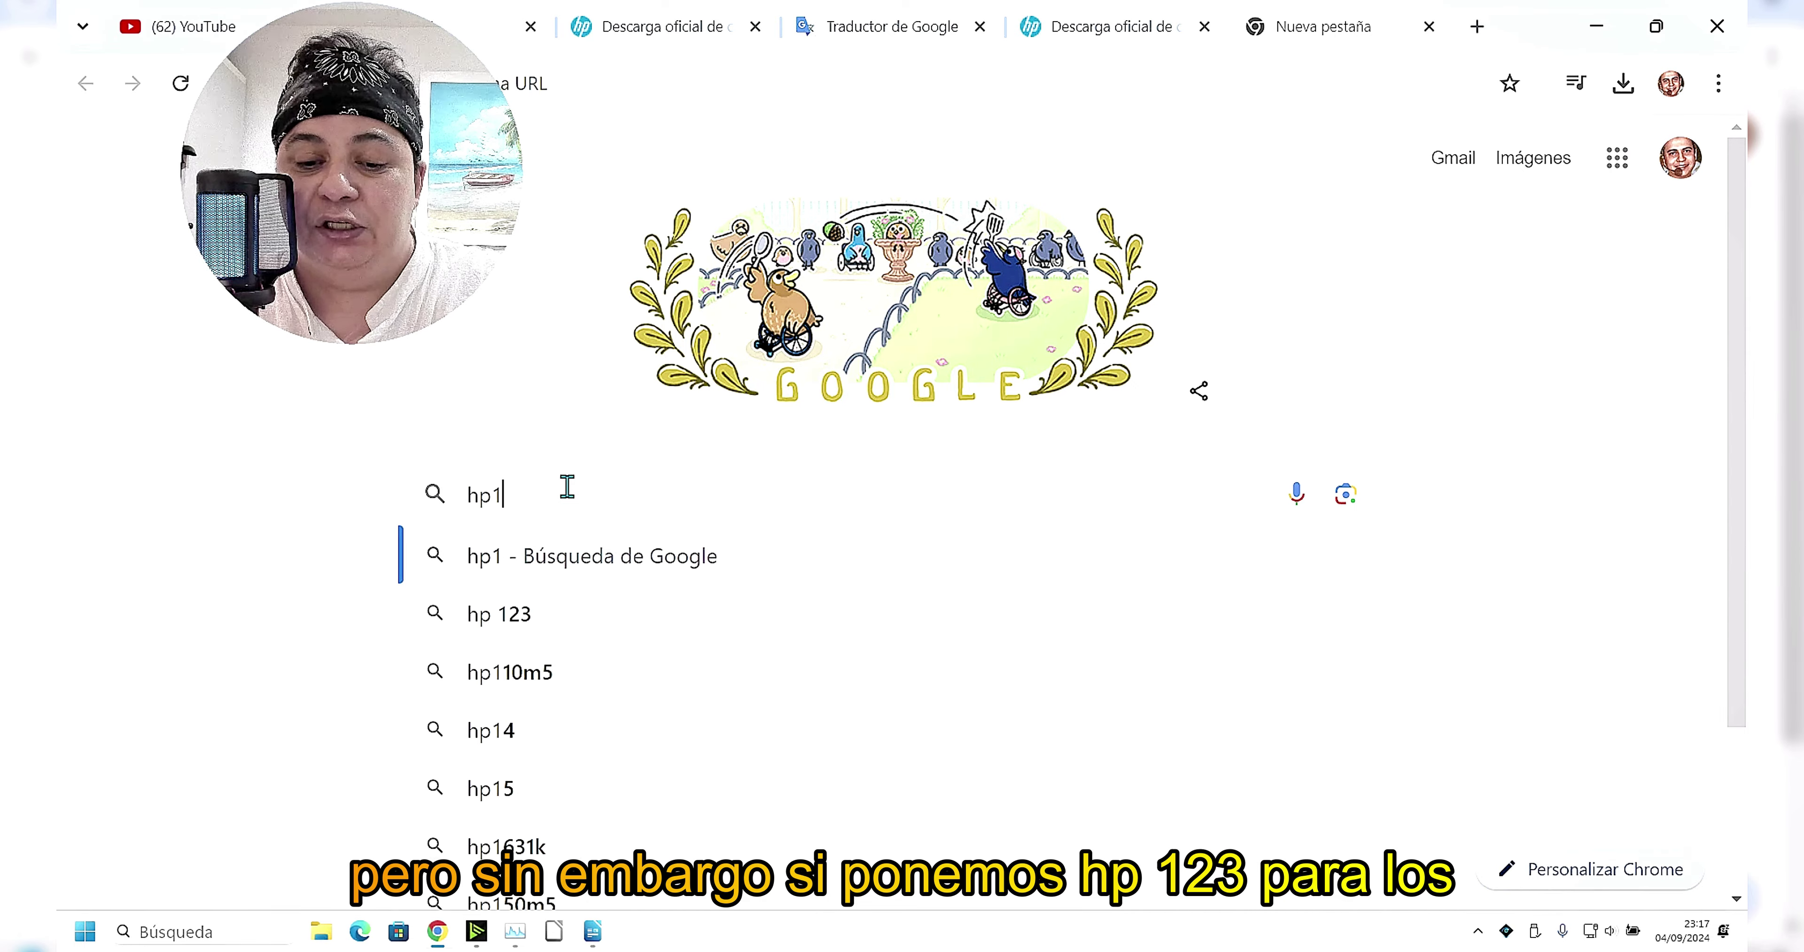
type("23")
left_click(524, 556)
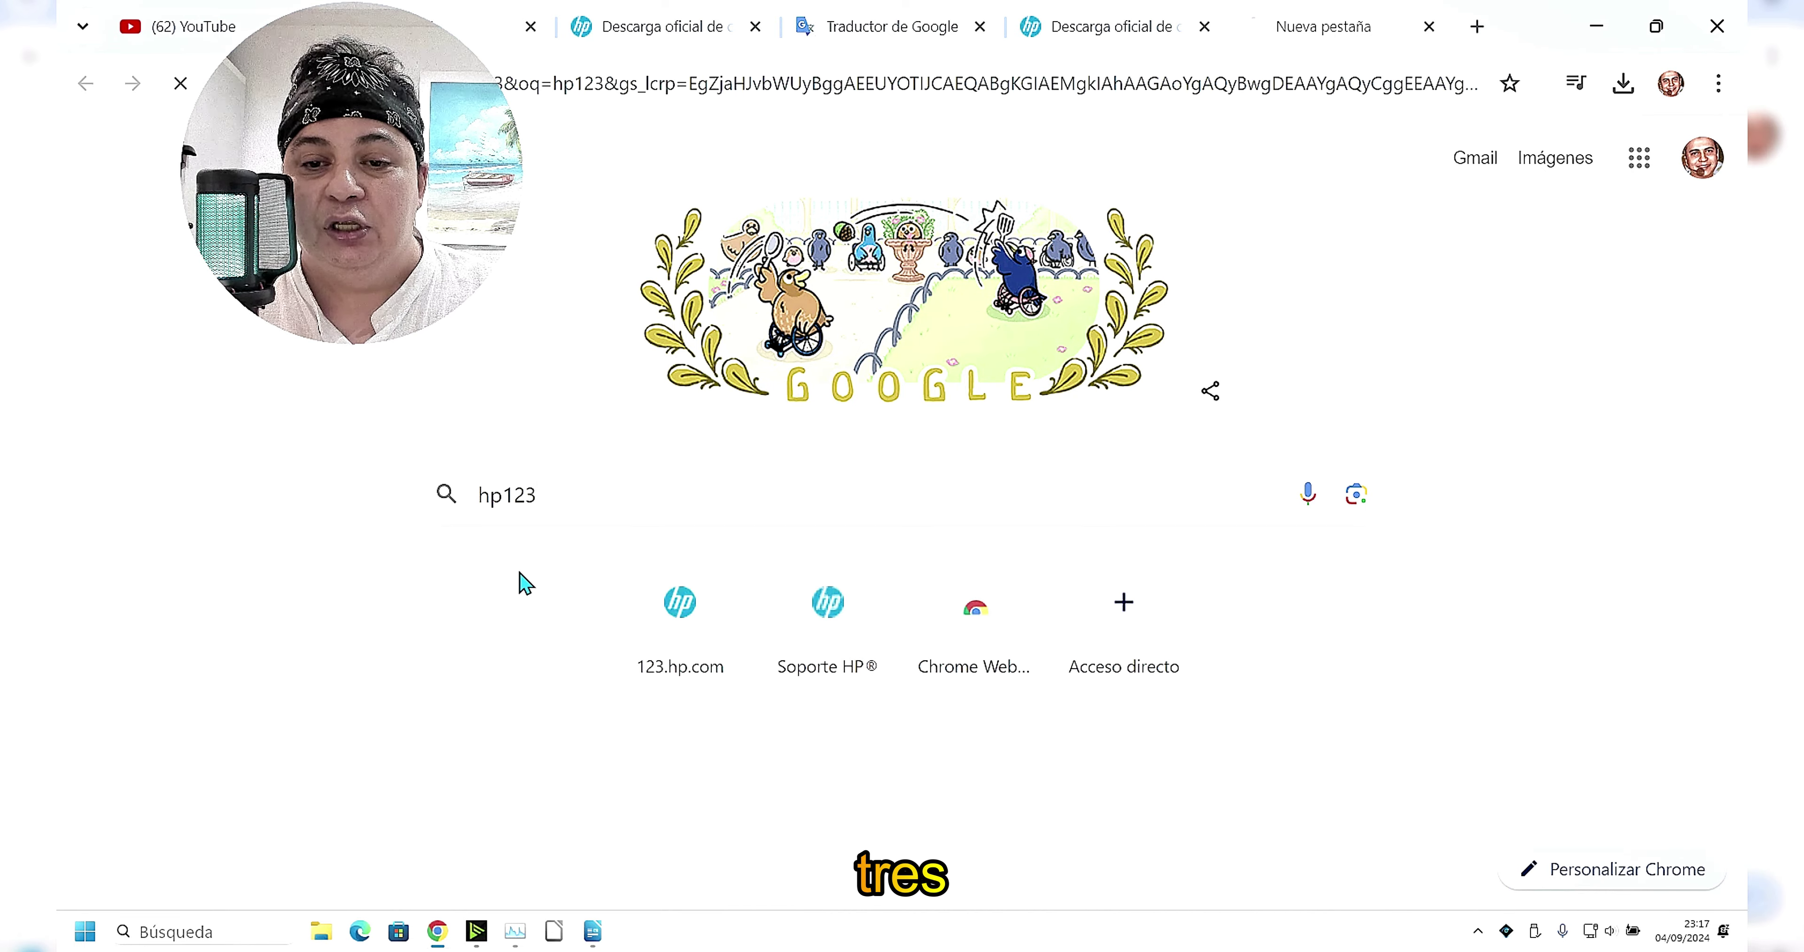
left_click(524, 510)
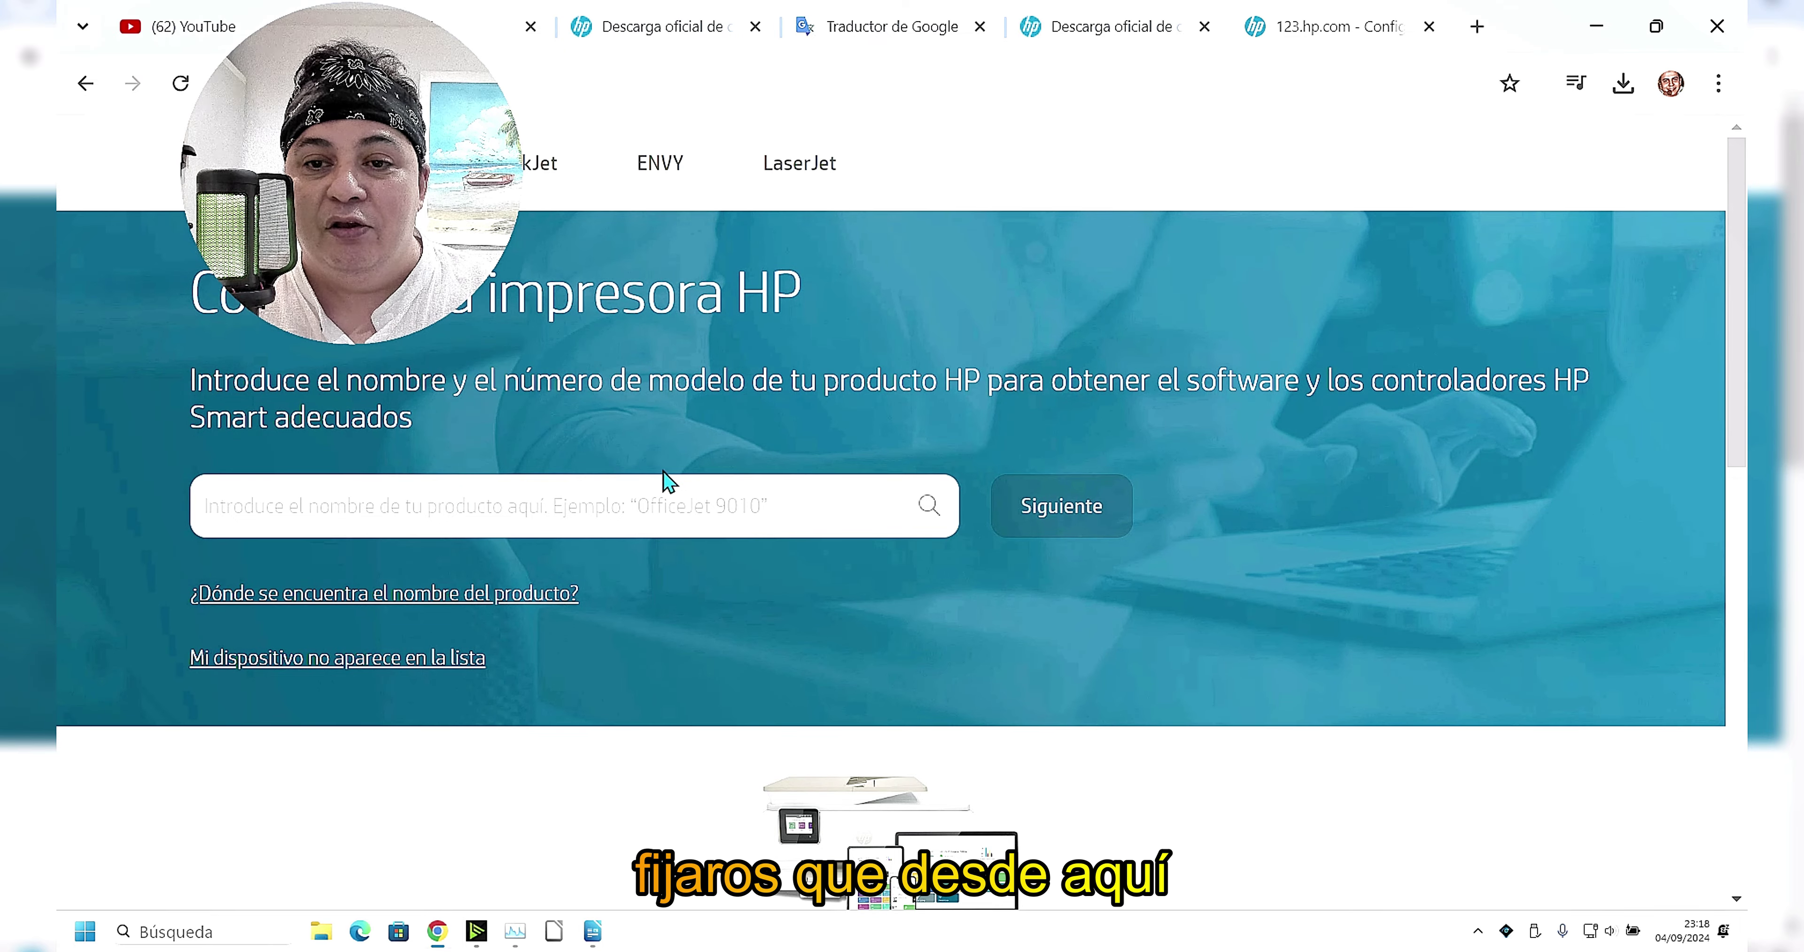
- Look over the 123.hp.com page, then return to the HP drivers tab's search field
scroll(596, 546, "down", 5)
scroll(581, 581, "down", 5)
scroll(568, 604, "up", 5)
scroll(504, 644, "up", 2)
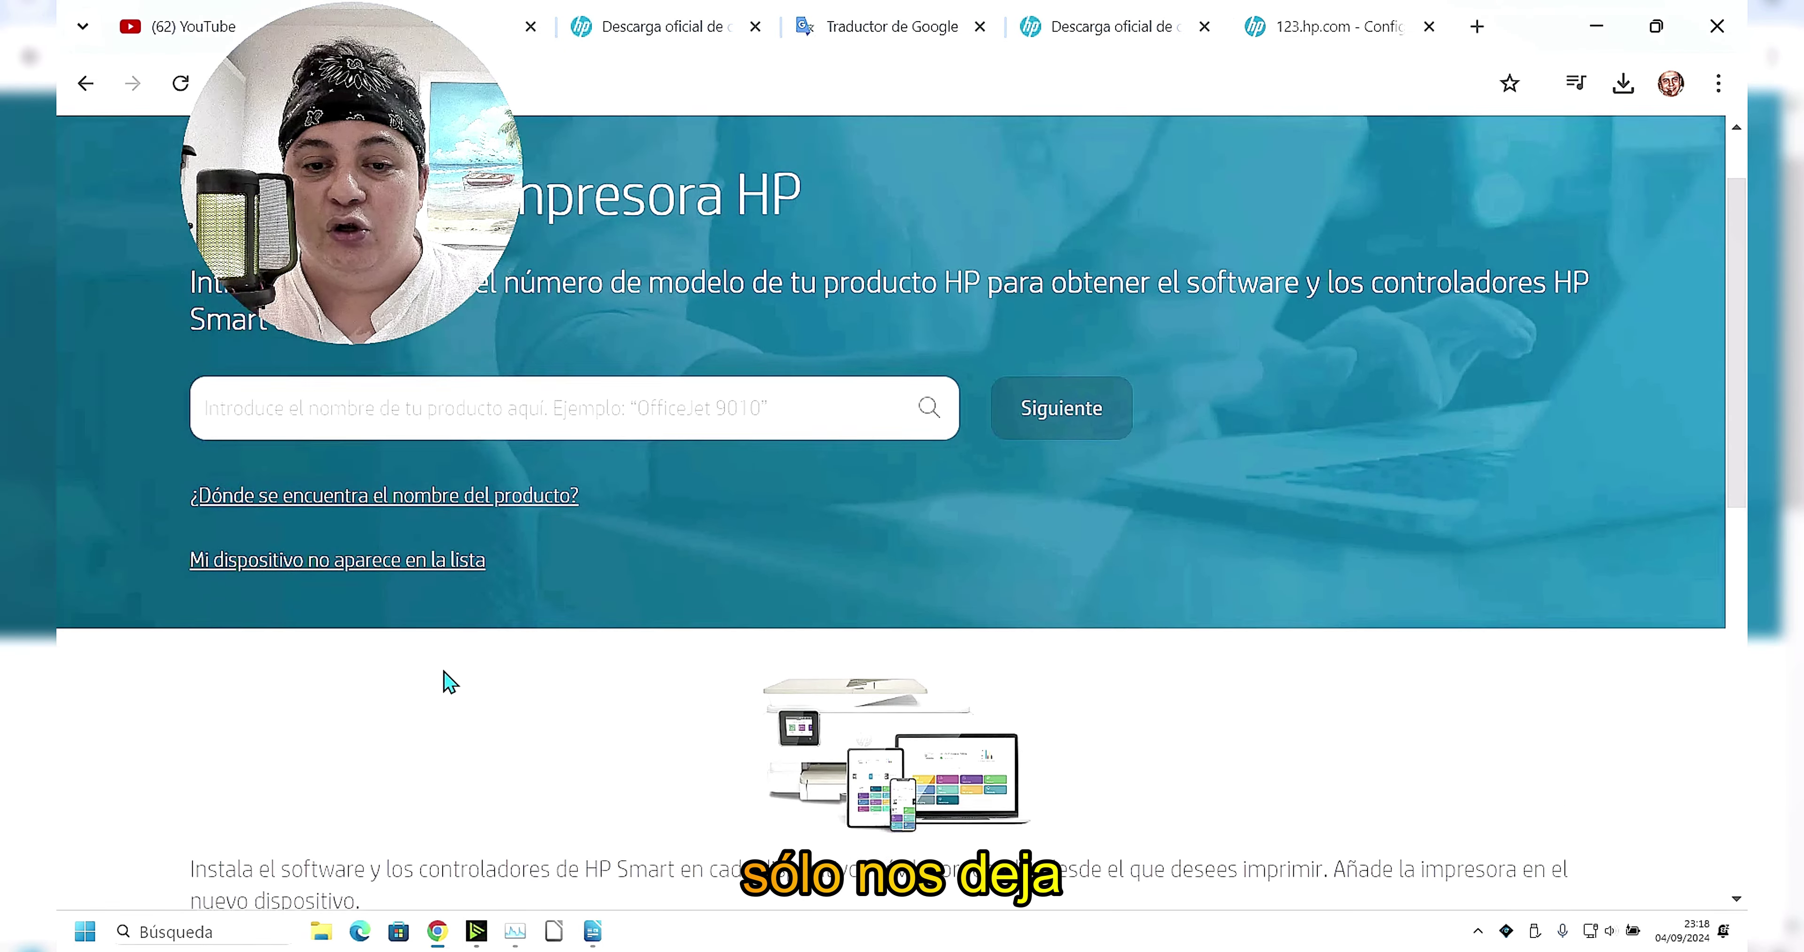
scroll(451, 630, "up", 1)
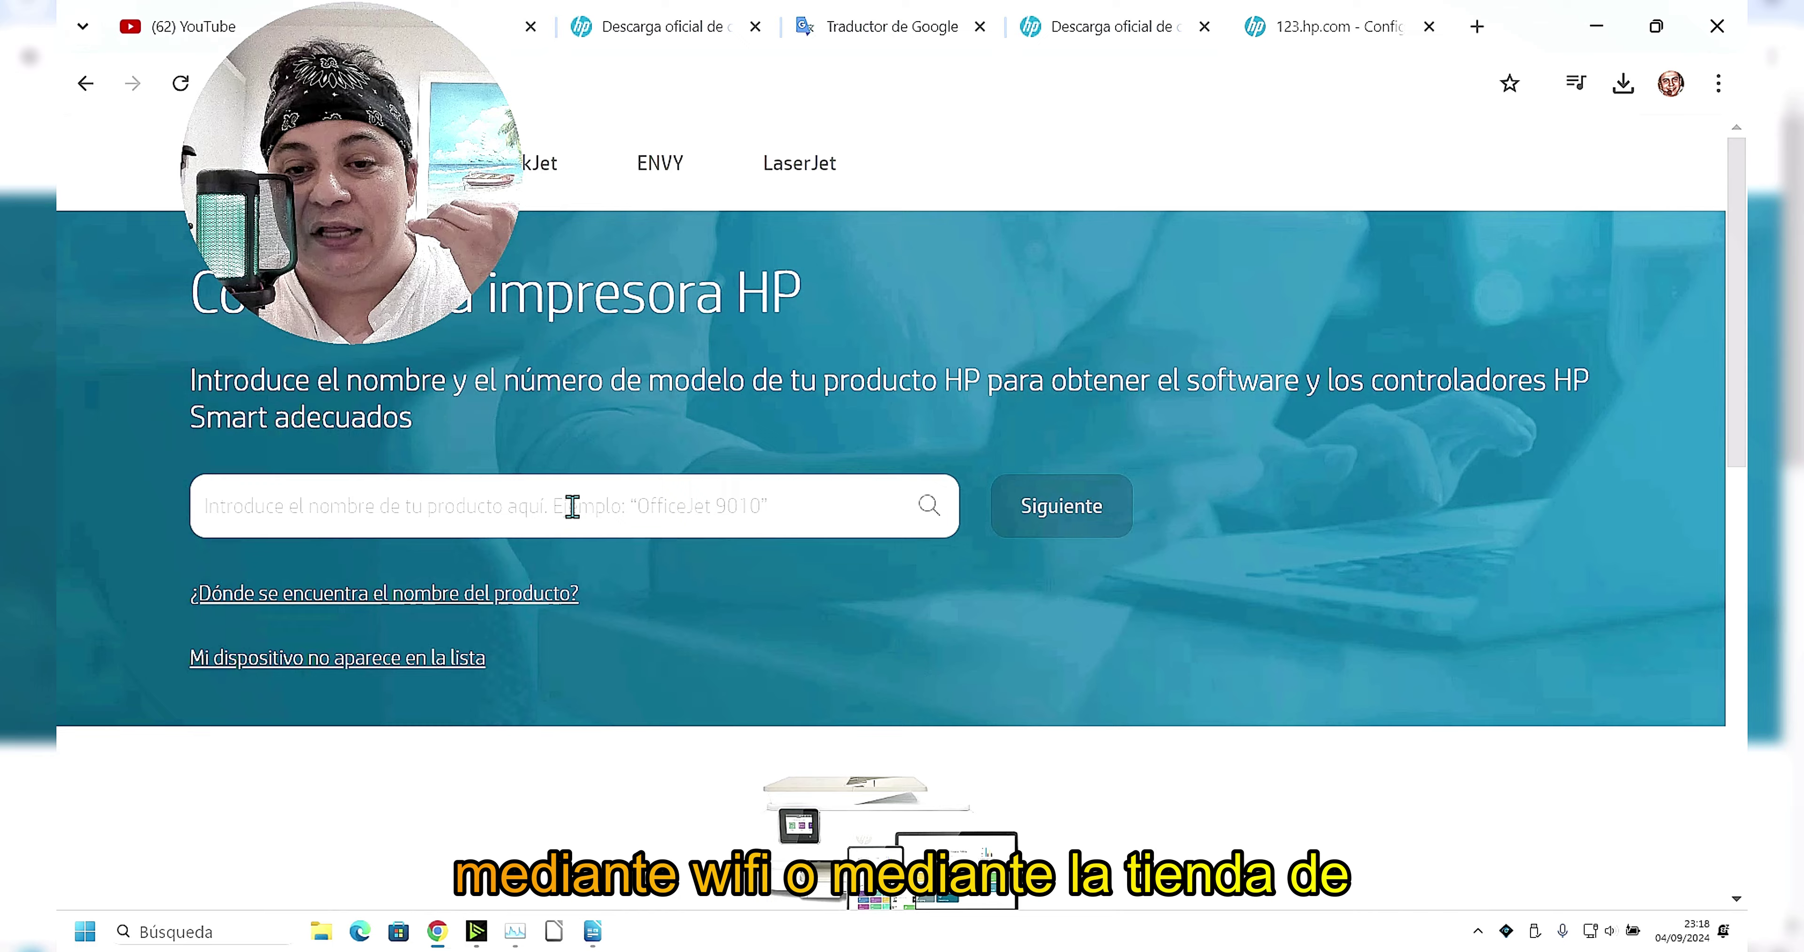
left_click(1163, 42)
left_click(214, 515)
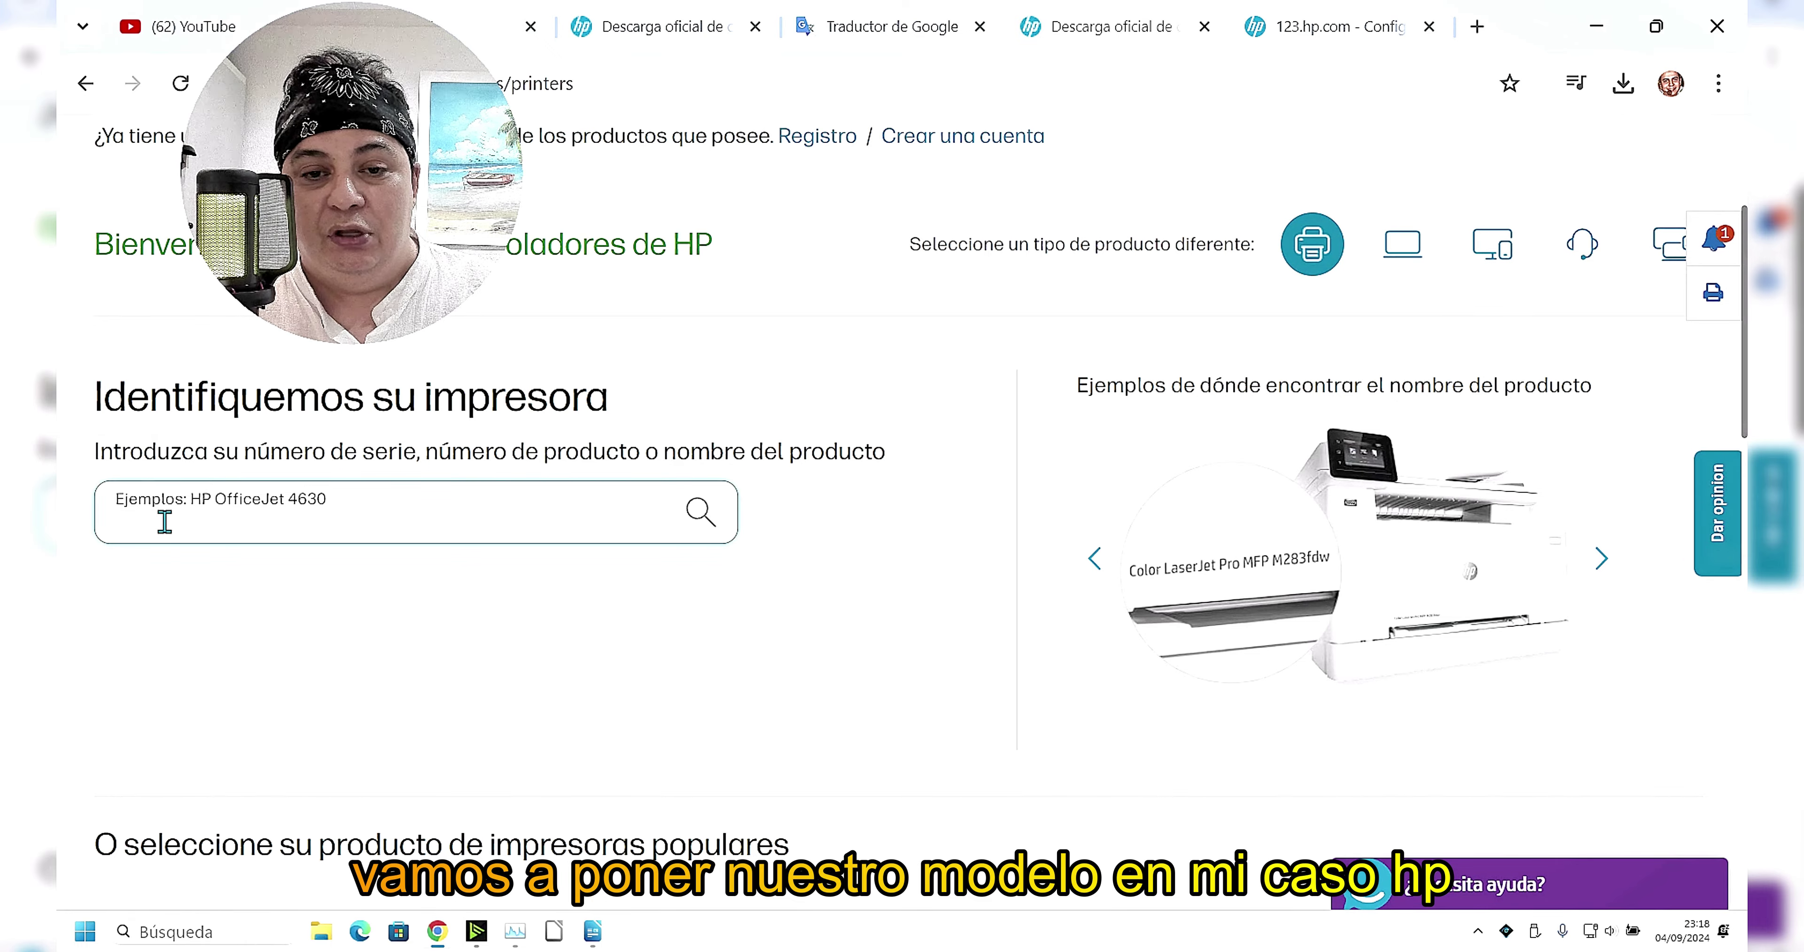
type("hp 2700e")
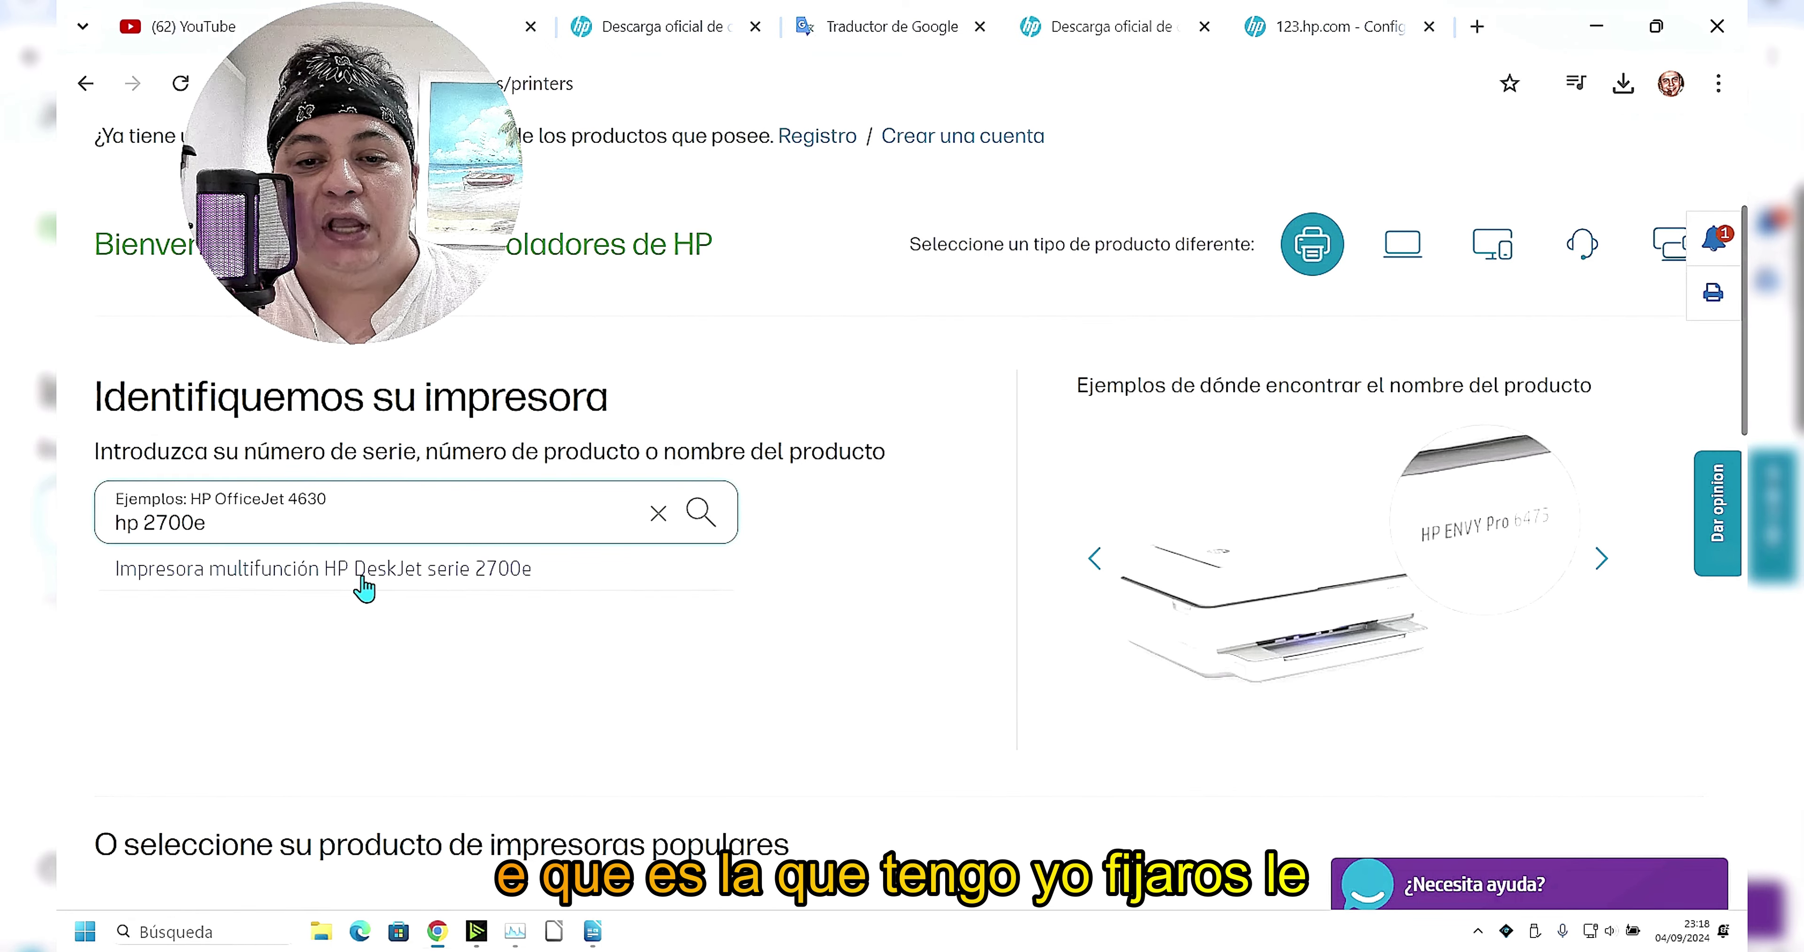
left_click(364, 572)
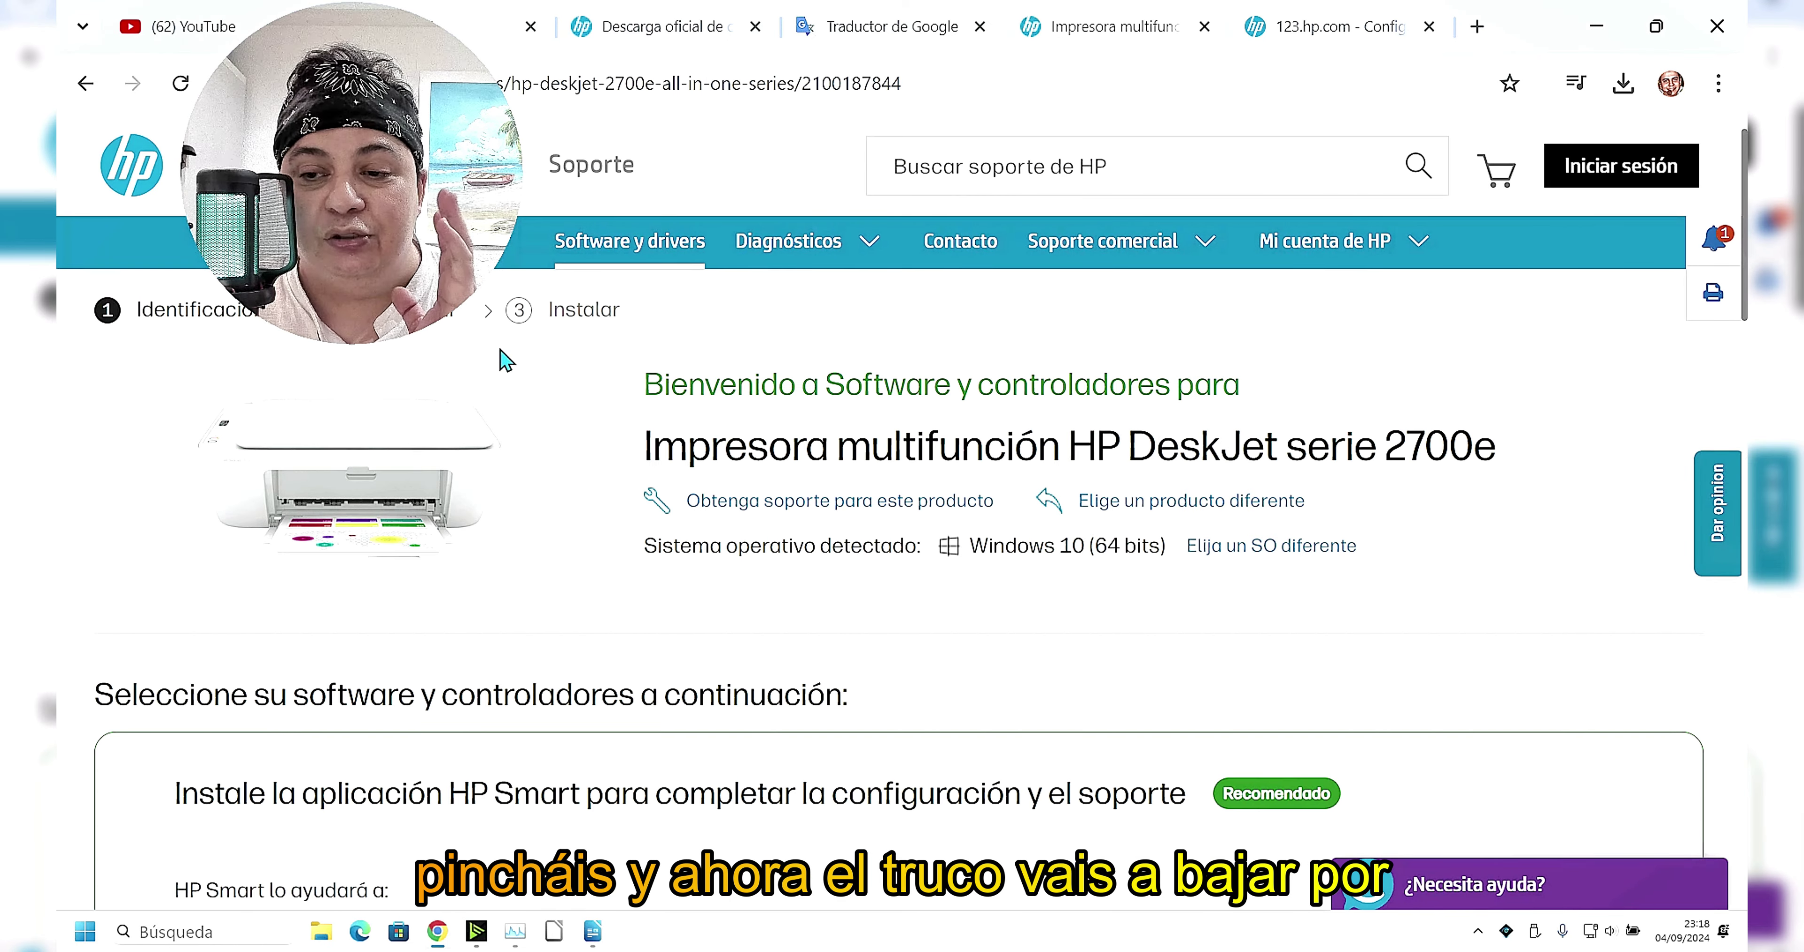
scroll(669, 598, "down", 5)
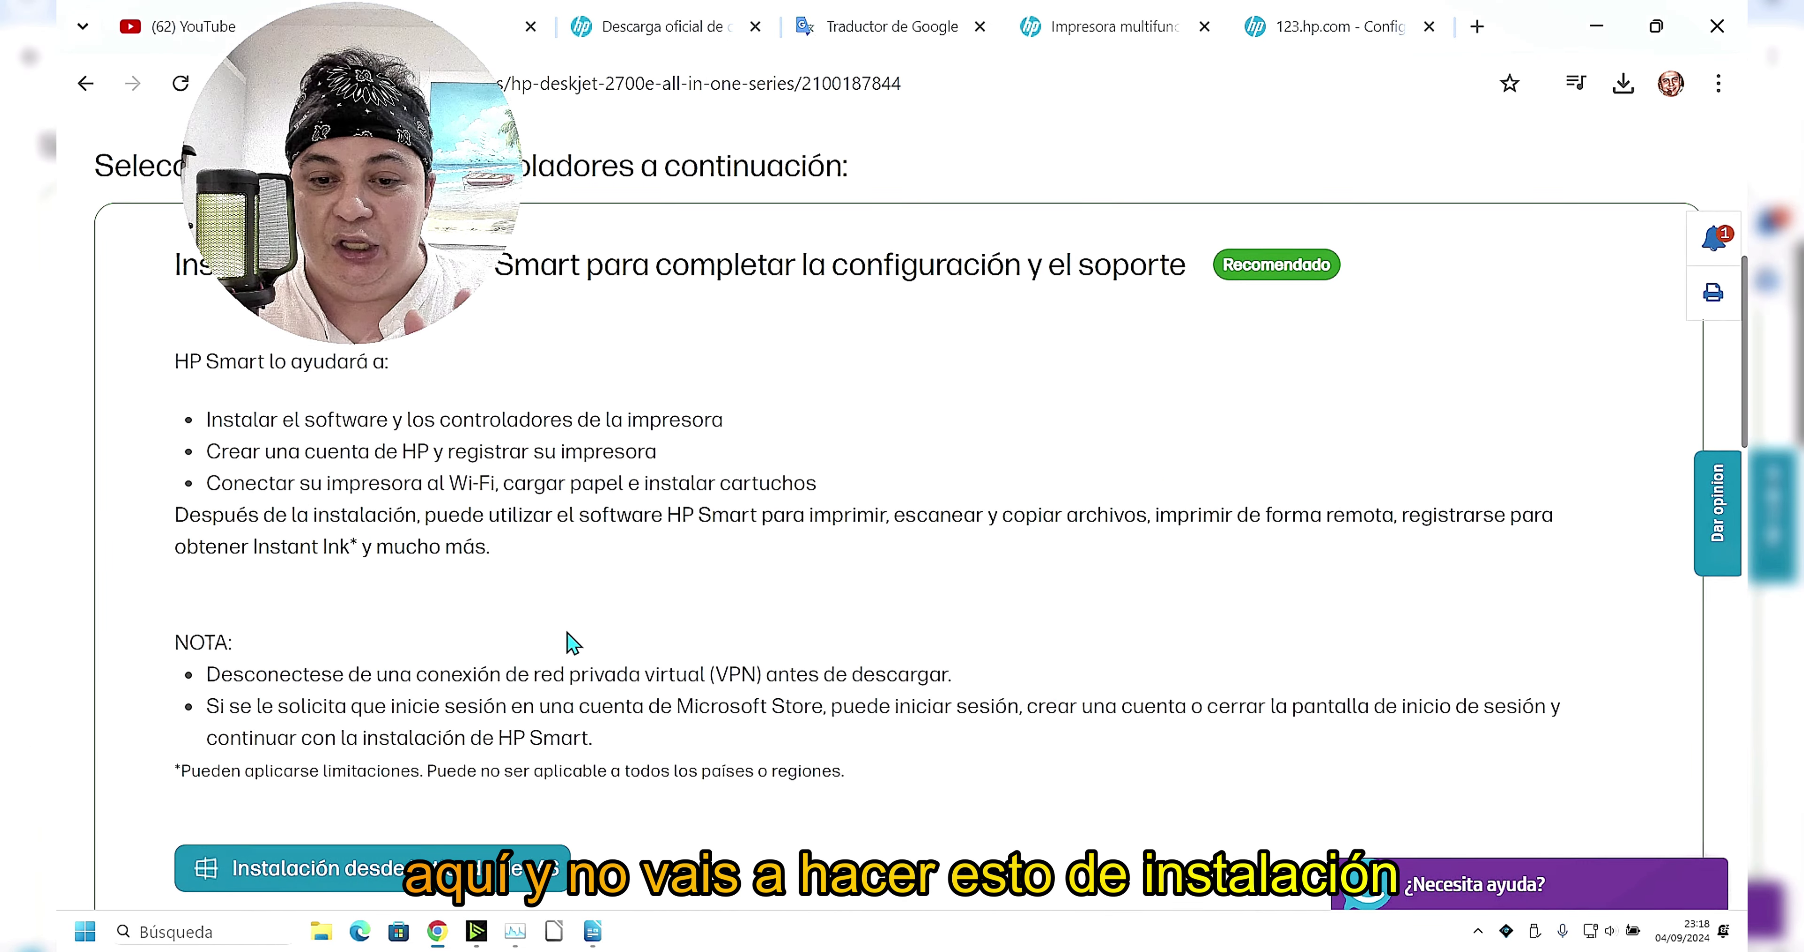
scroll(571, 644, "down", 5)
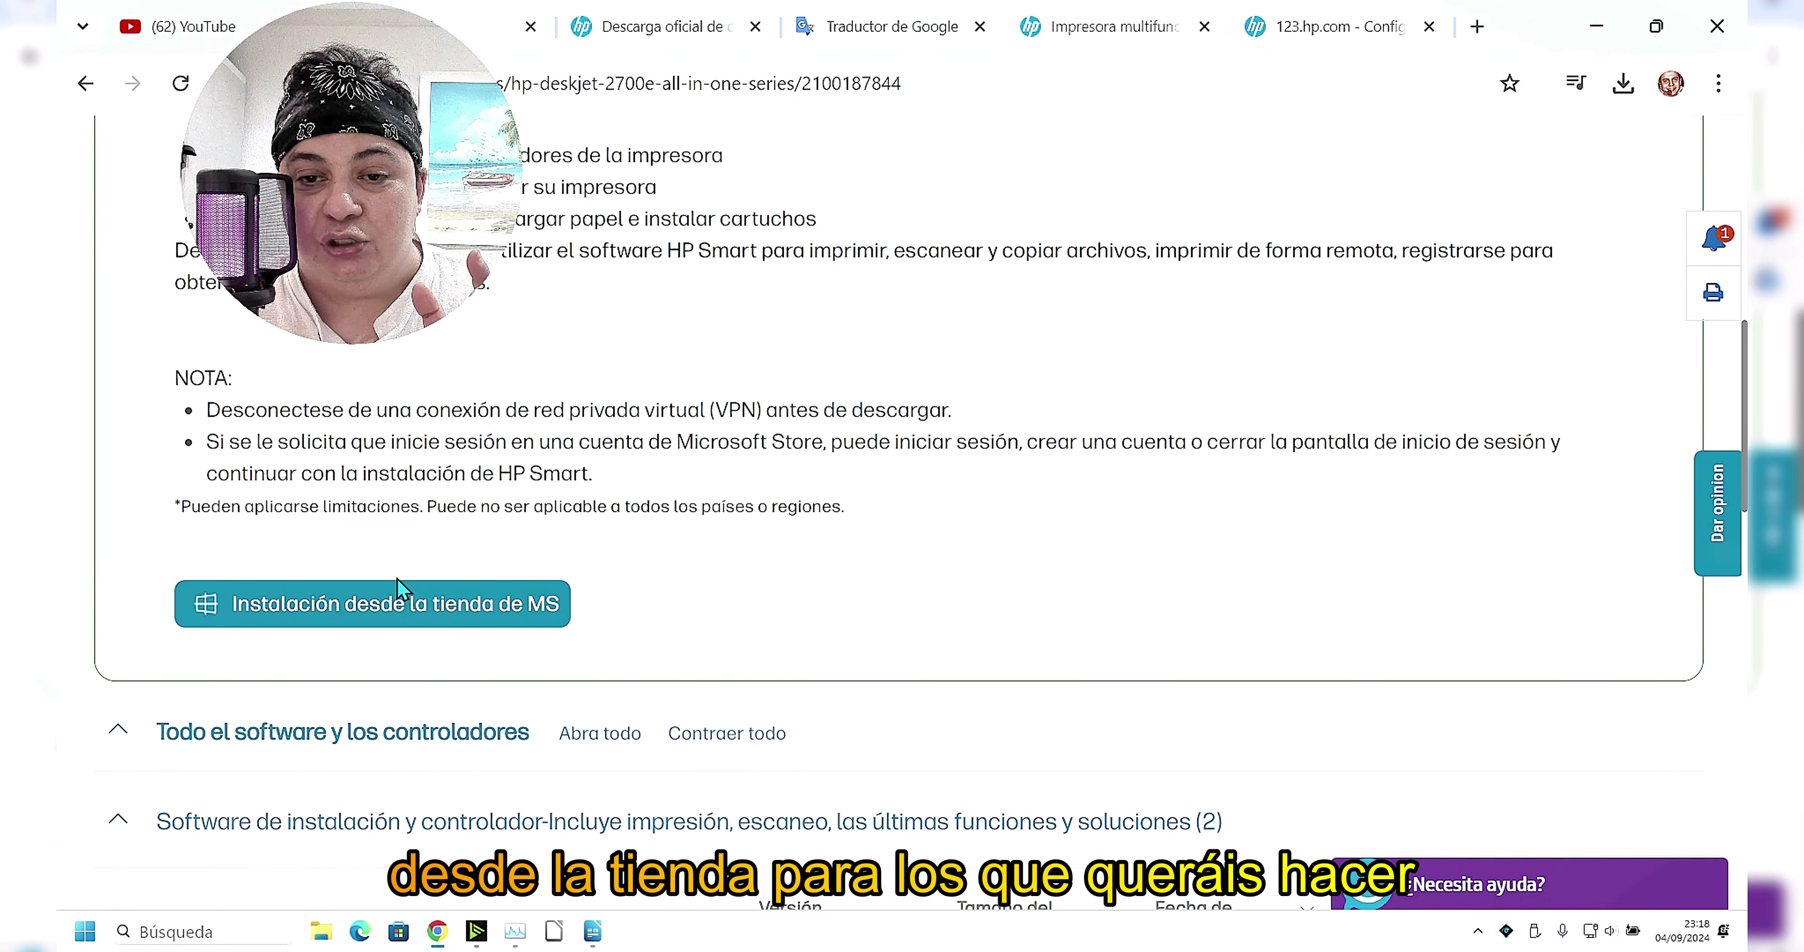
scroll(837, 581, "up", 5)
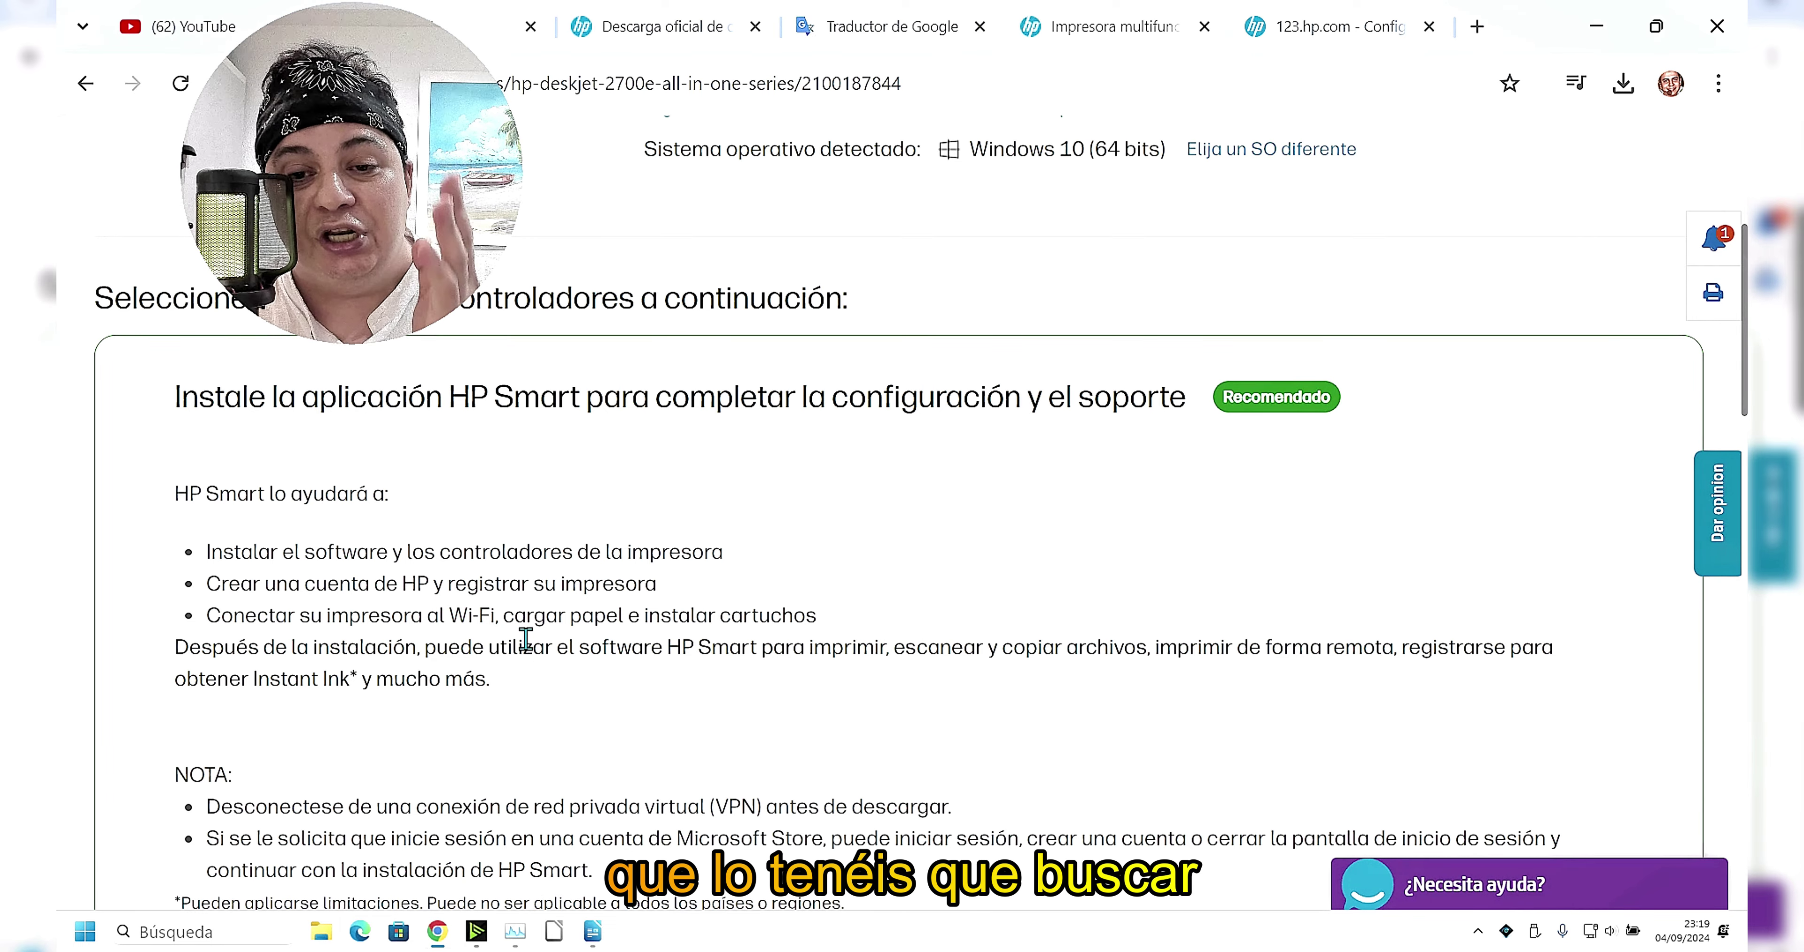
scroll(560, 676, "down", 2)
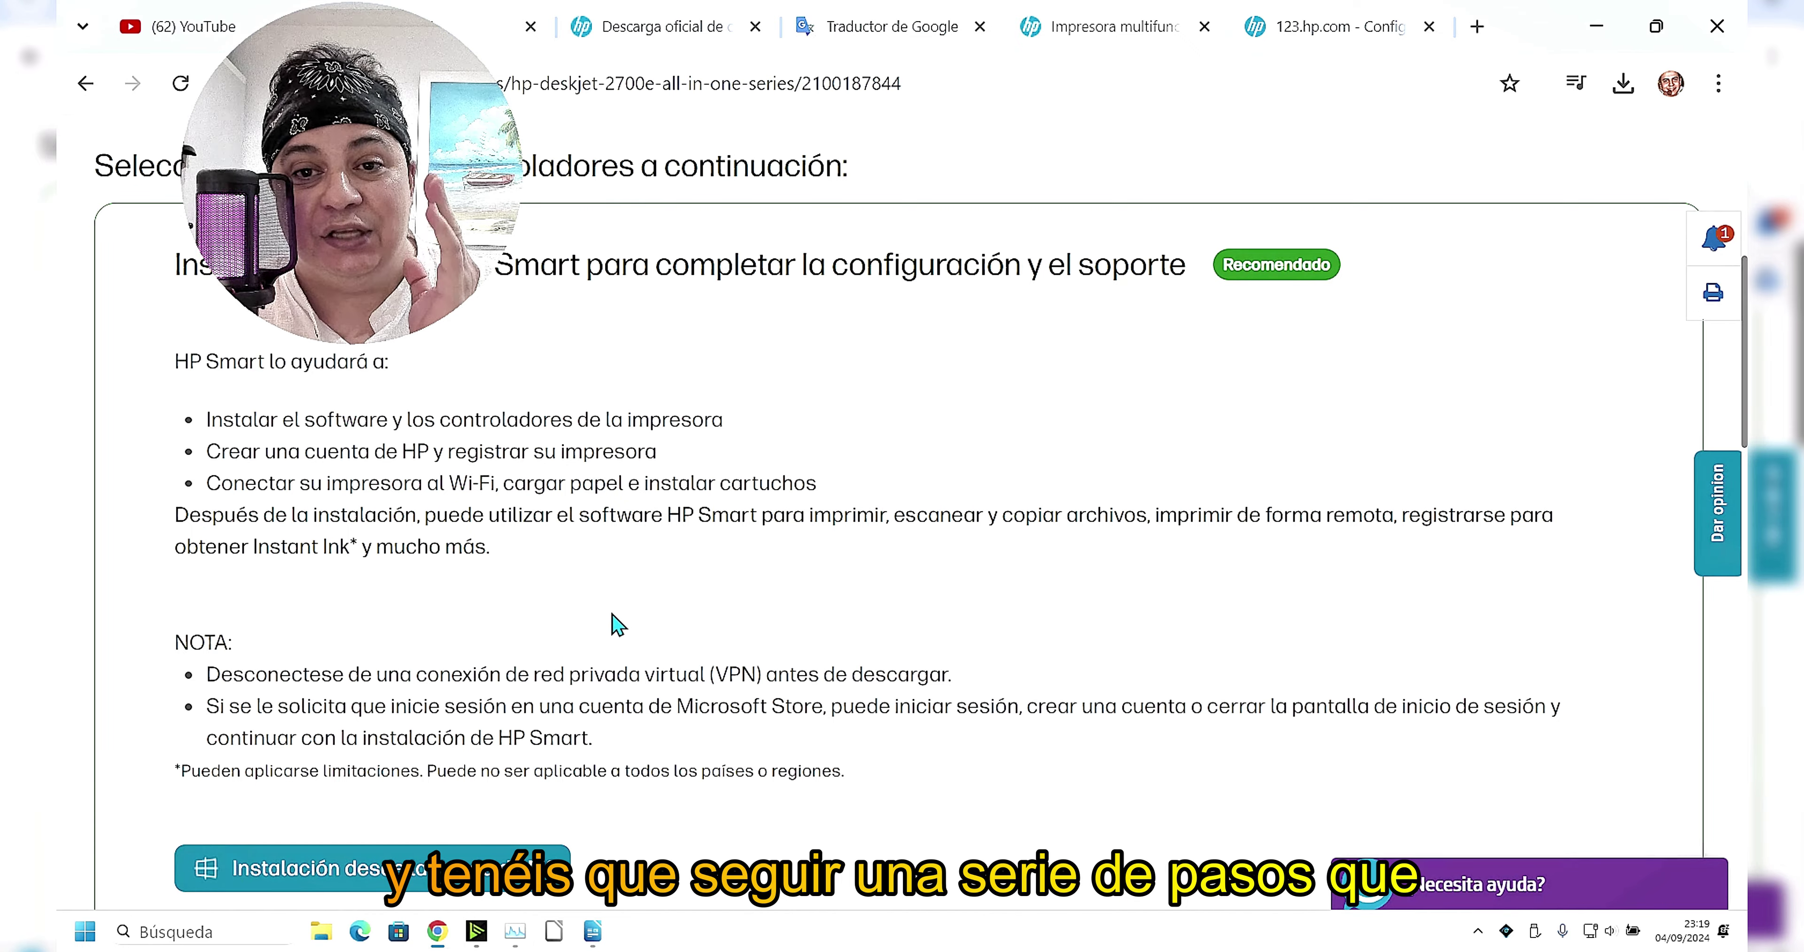
scroll(617, 623, "down", 2)
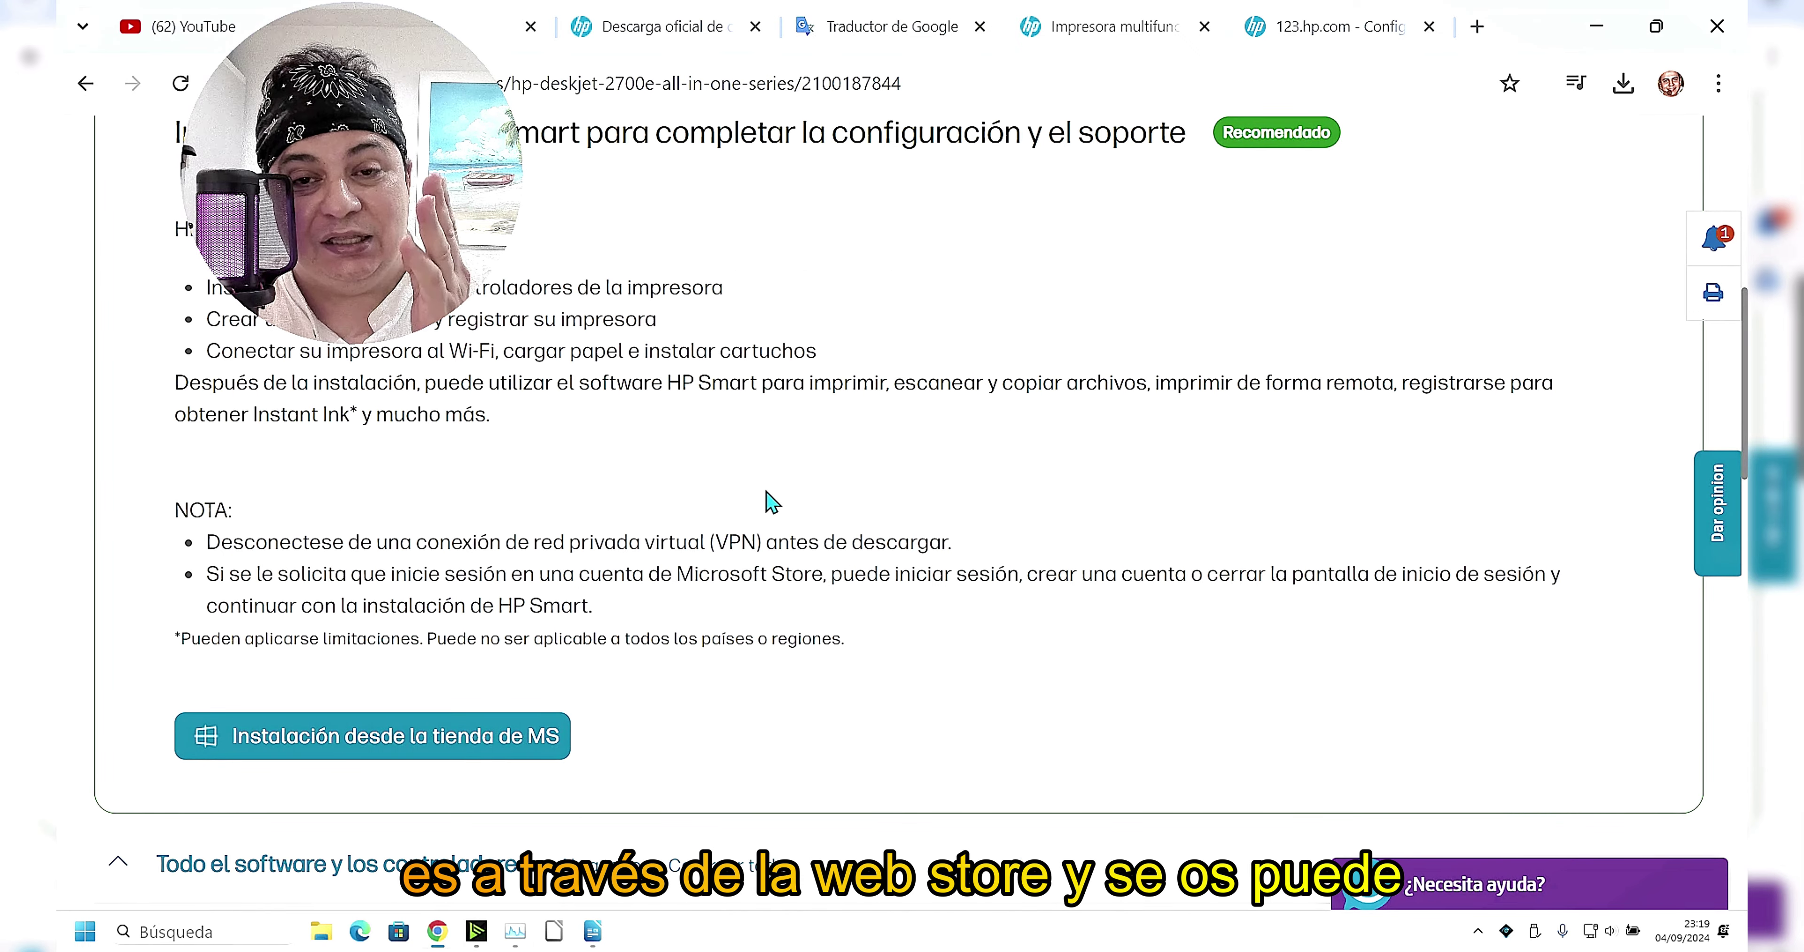
scroll(753, 463, "down", 2)
scroll(752, 463, "down", 4)
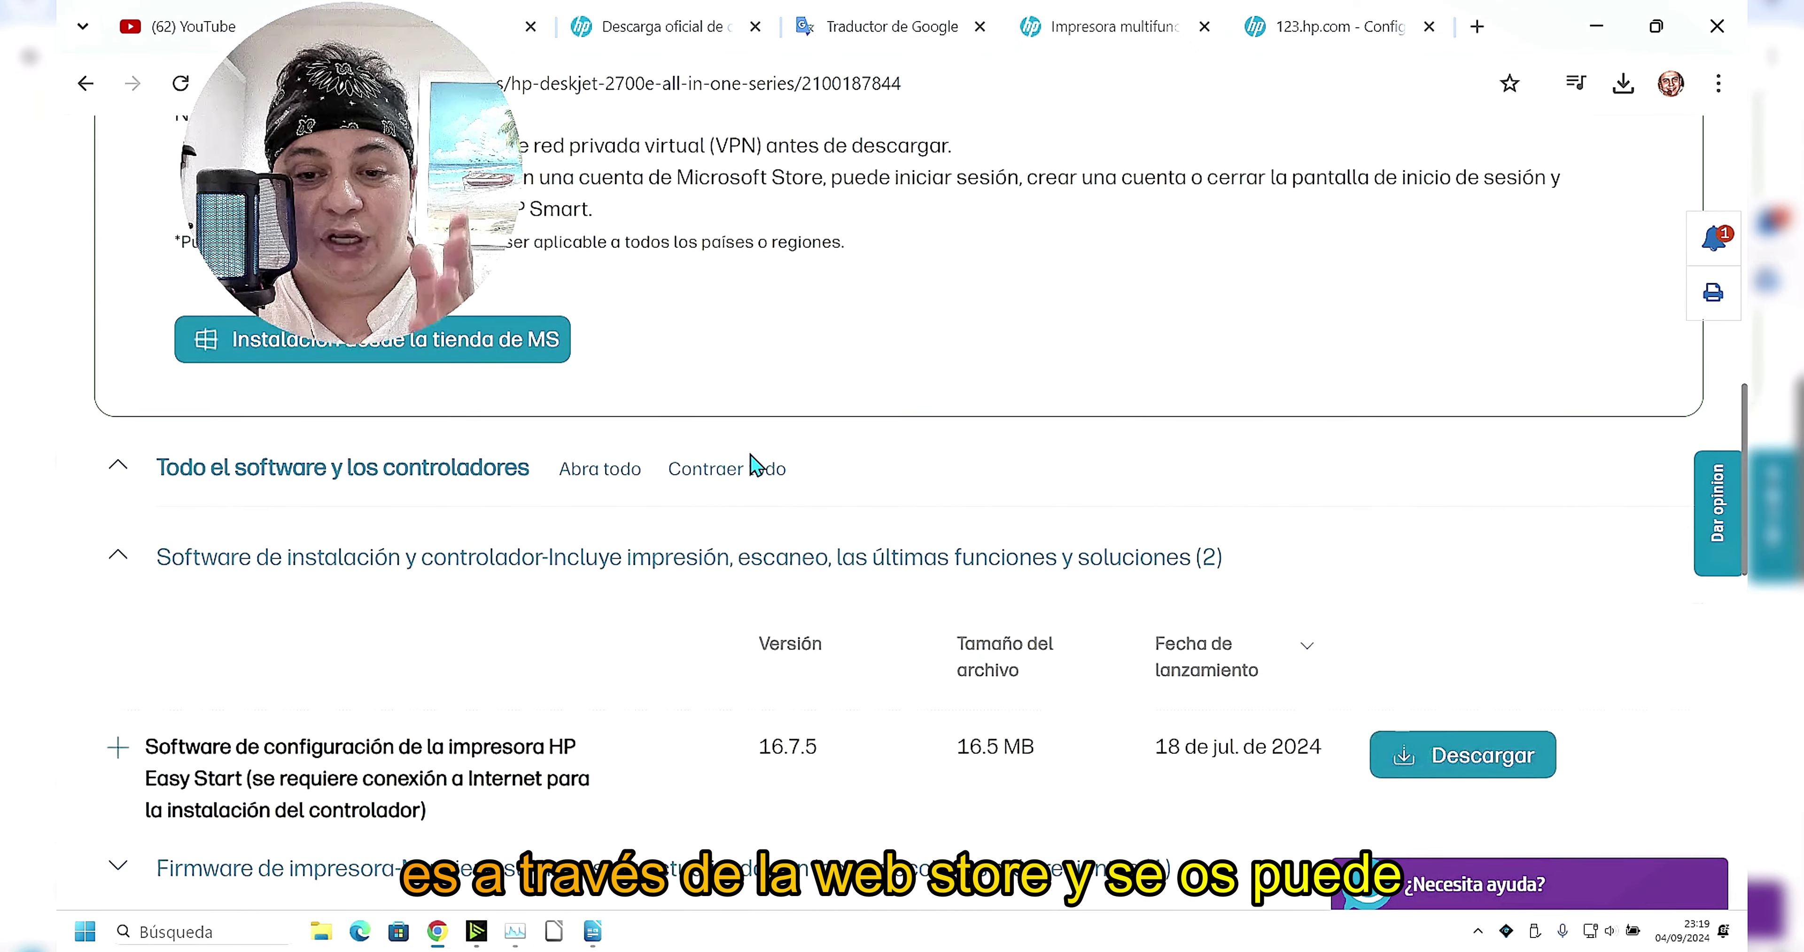
scroll(753, 461, "down", 2)
scroll(716, 474, "up", 2)
scroll(785, 416, "down", 5)
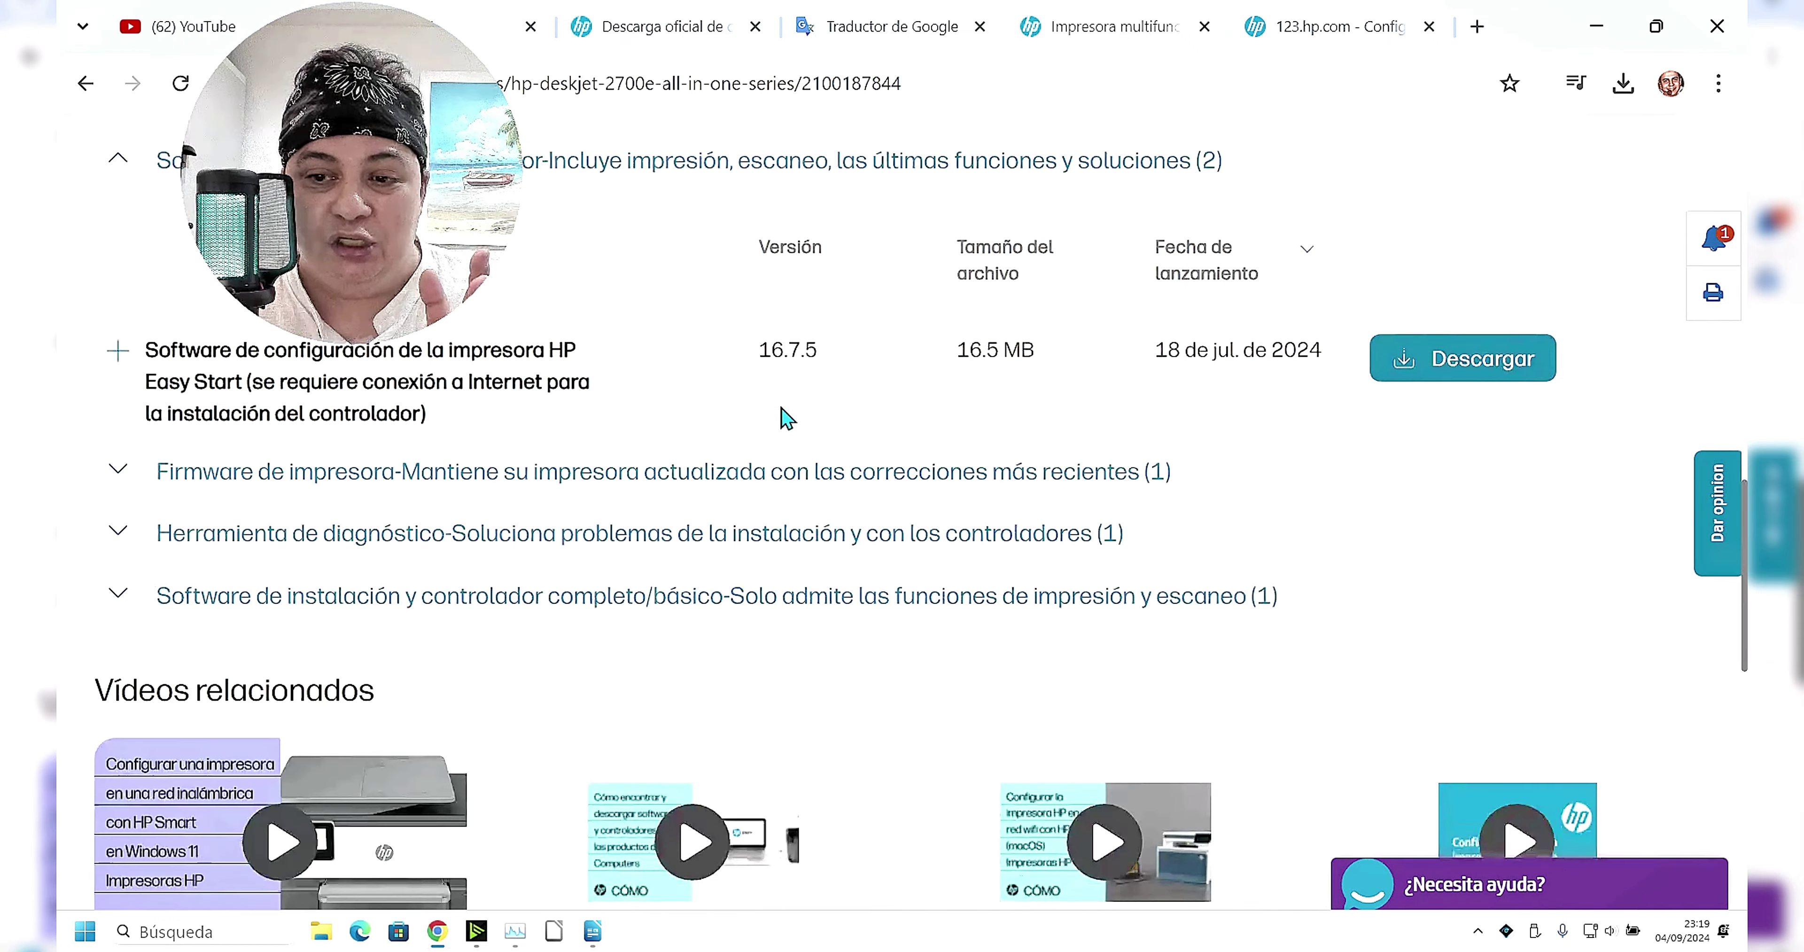
scroll(771, 434, "up", 4)
scroll(387, 510, "up", 2)
scroll(420, 560, "up", 2)
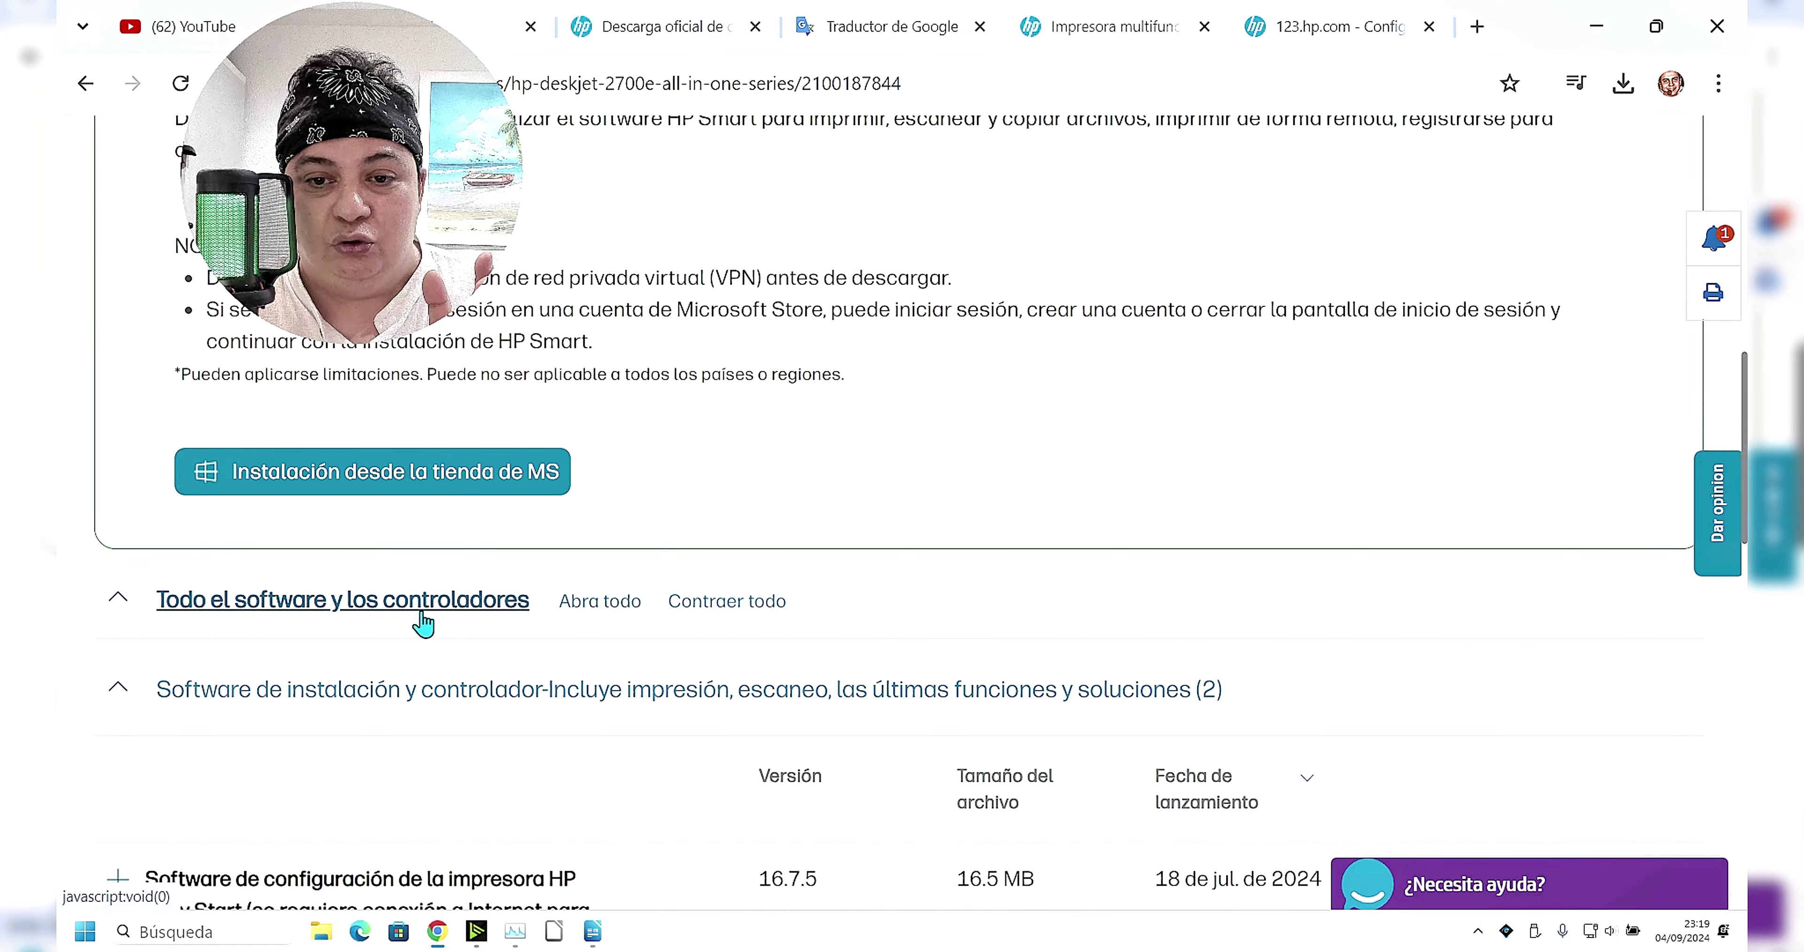
scroll(287, 587, "down", 2)
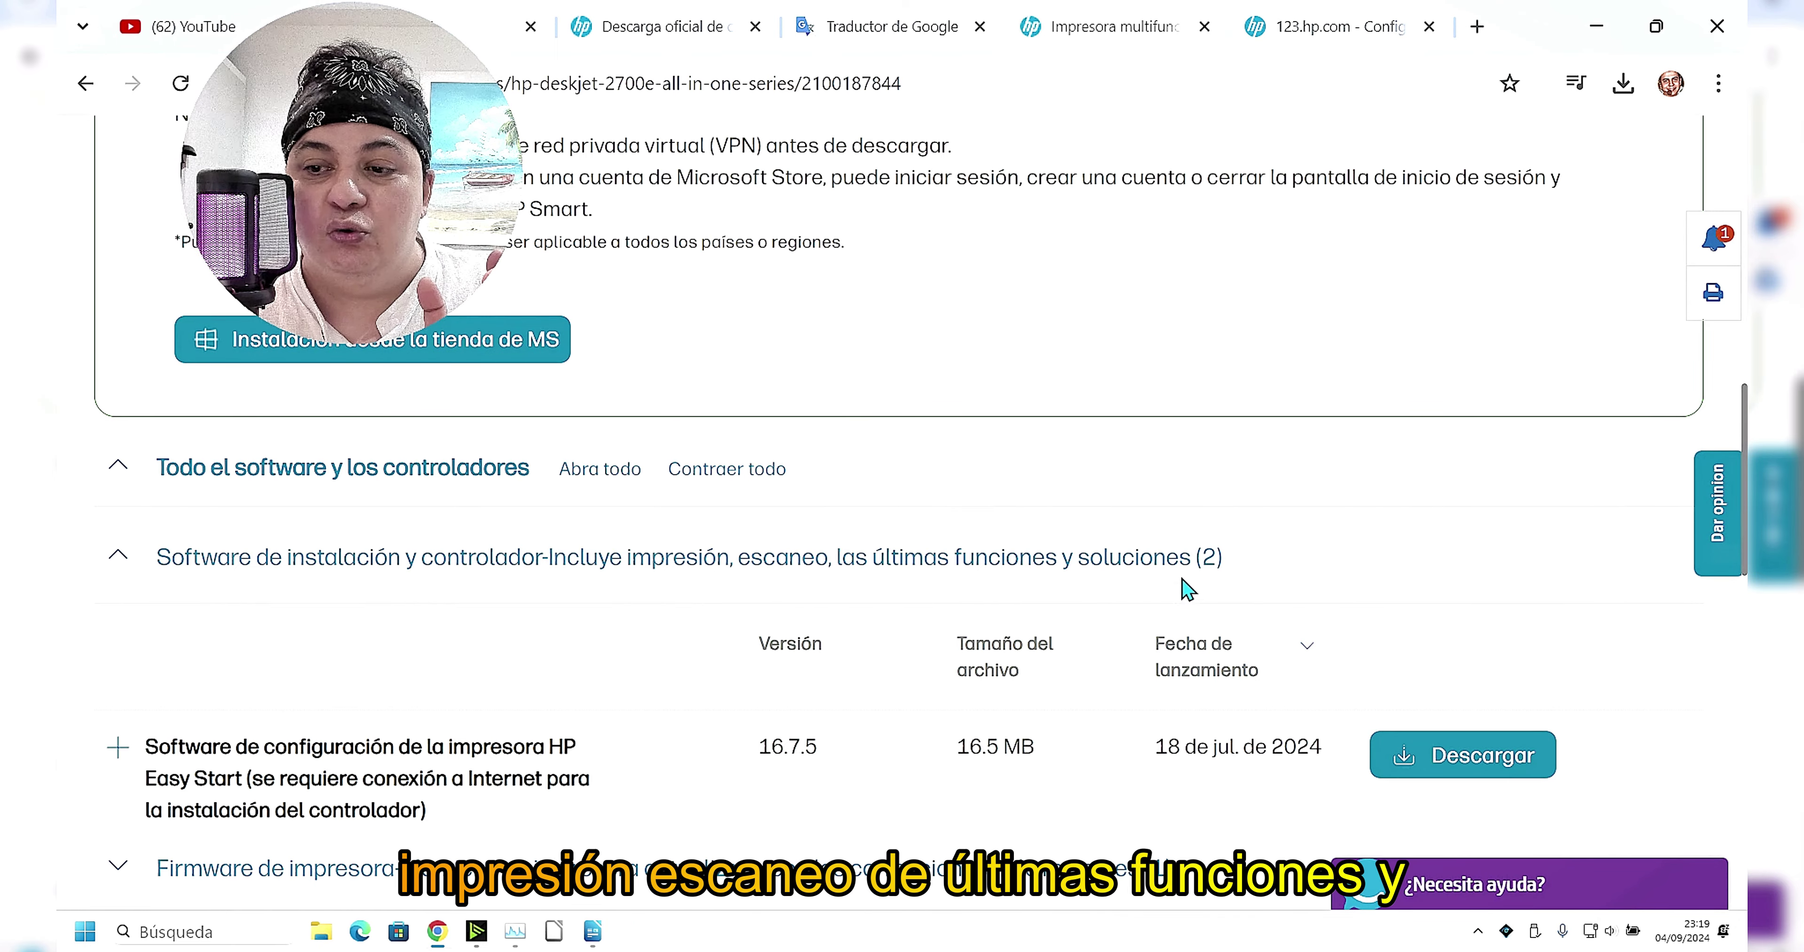
scroll(1184, 591, "down", 2)
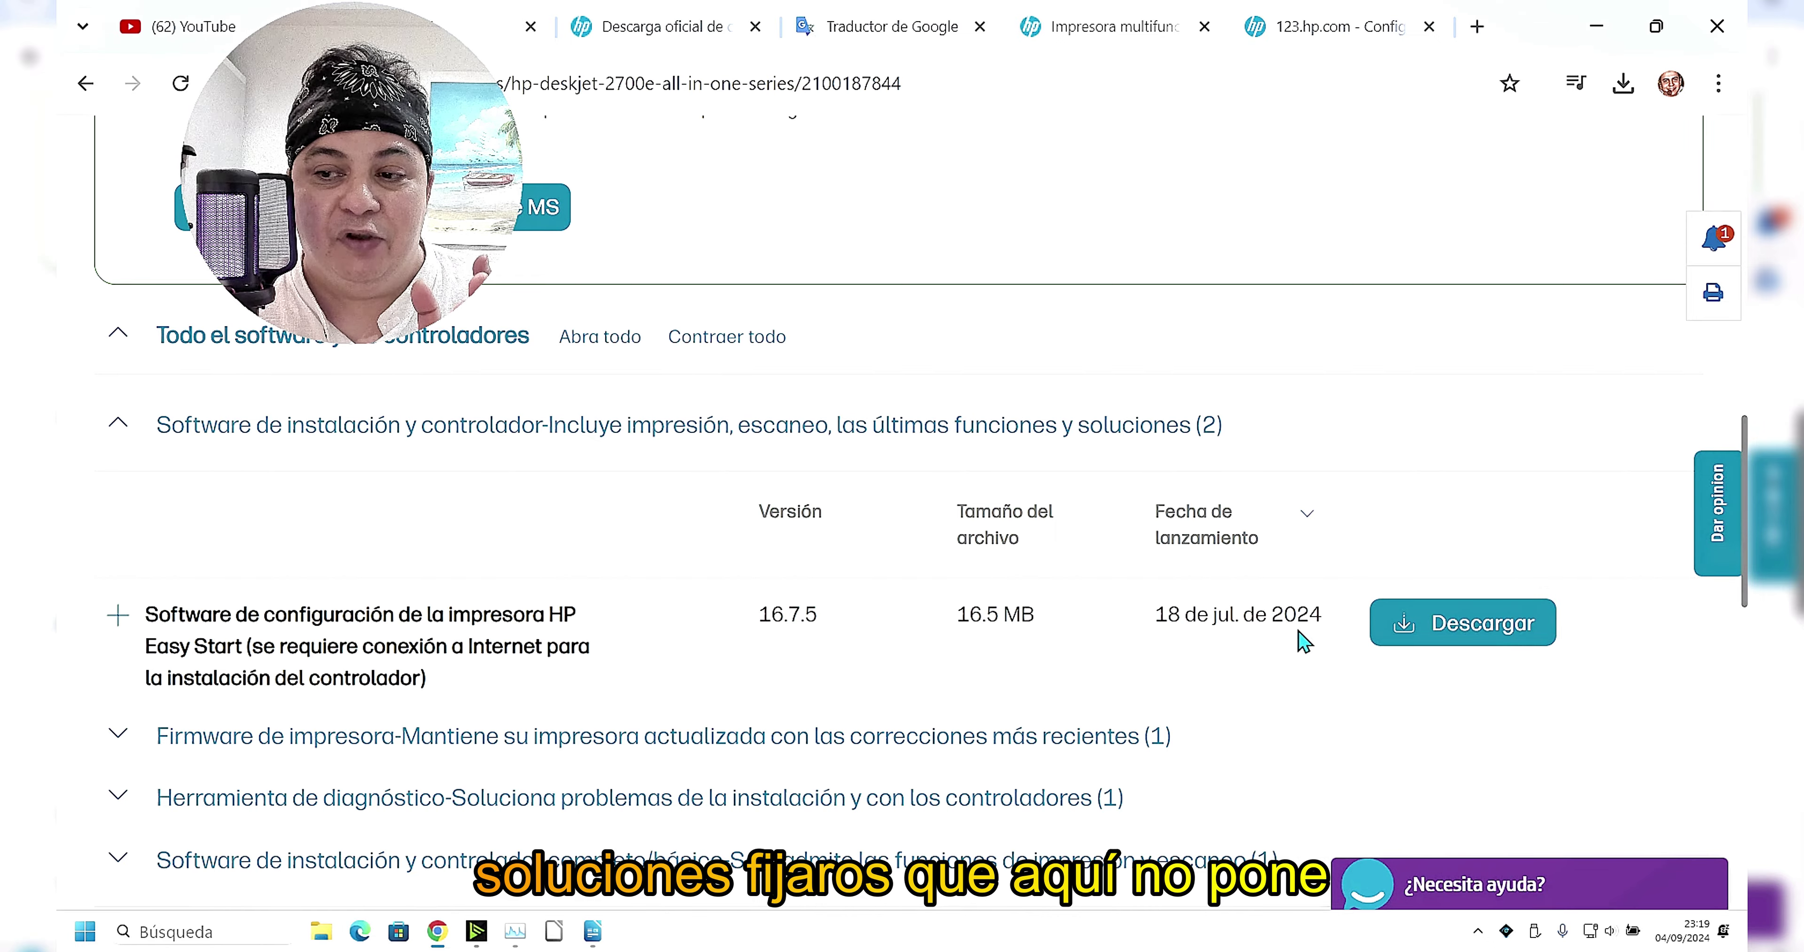
scroll(615, 643, "down", 2)
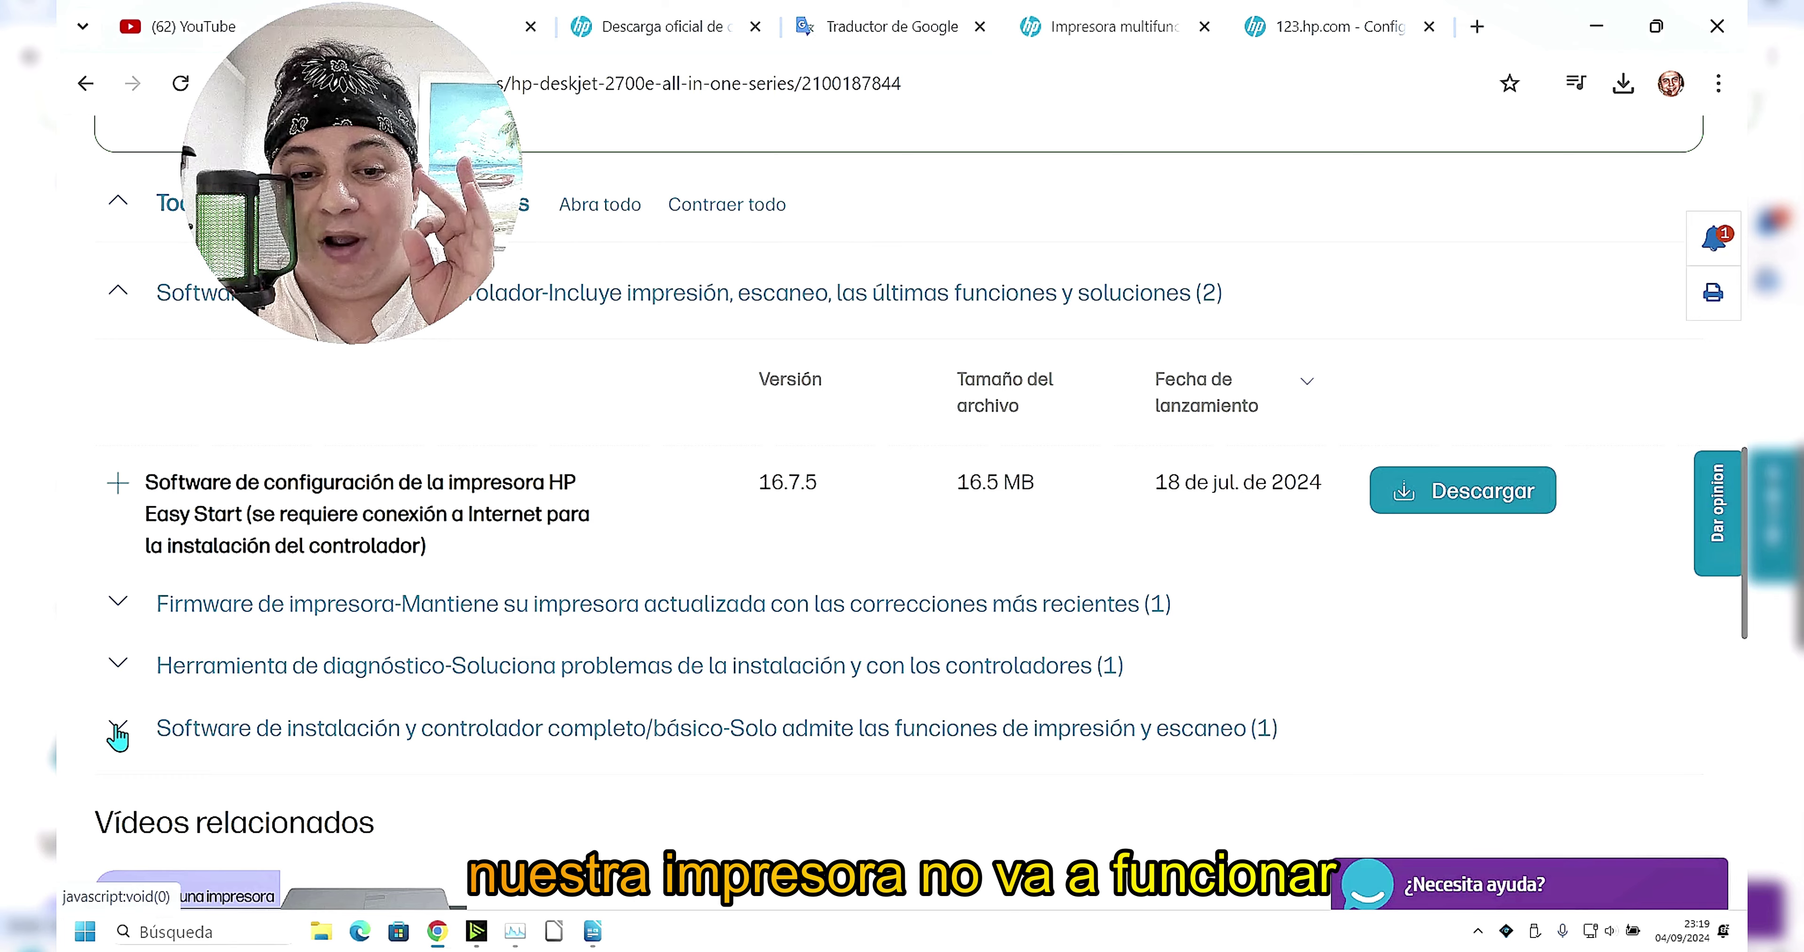
- Expand 'Software de instalación y controlador completo/básico' and compare its 203.1 MB package with the 16.5 MB one
left_click(118, 735)
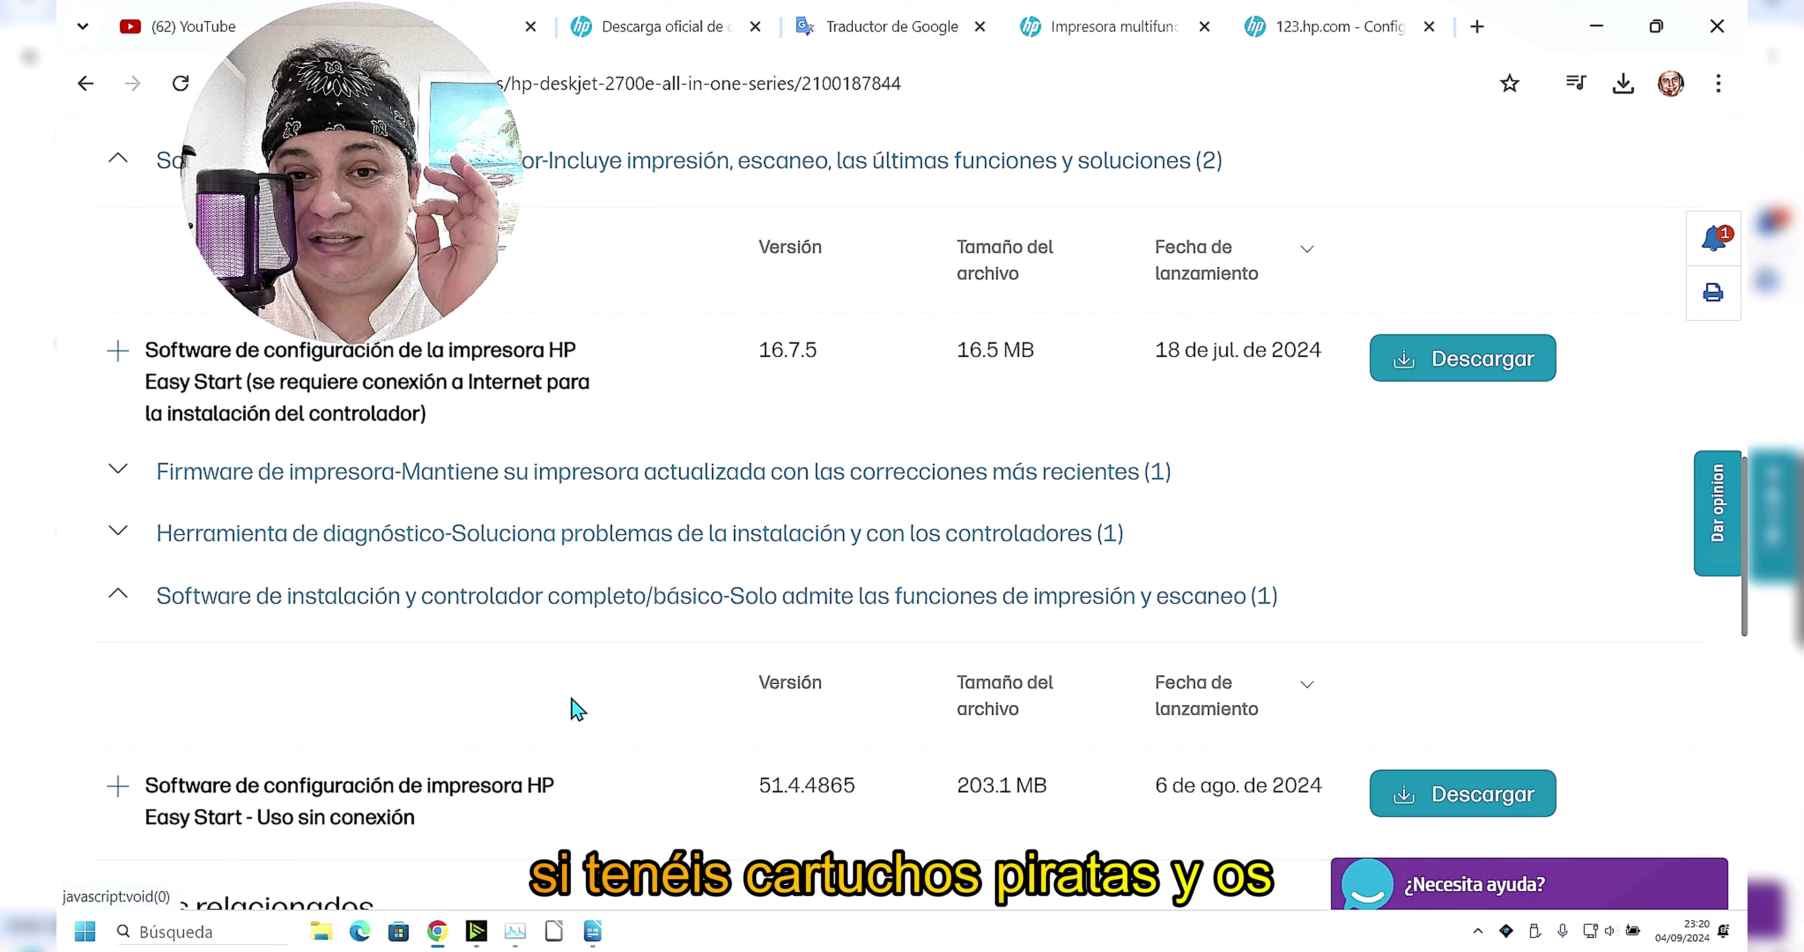
scroll(557, 683, "down", 2)
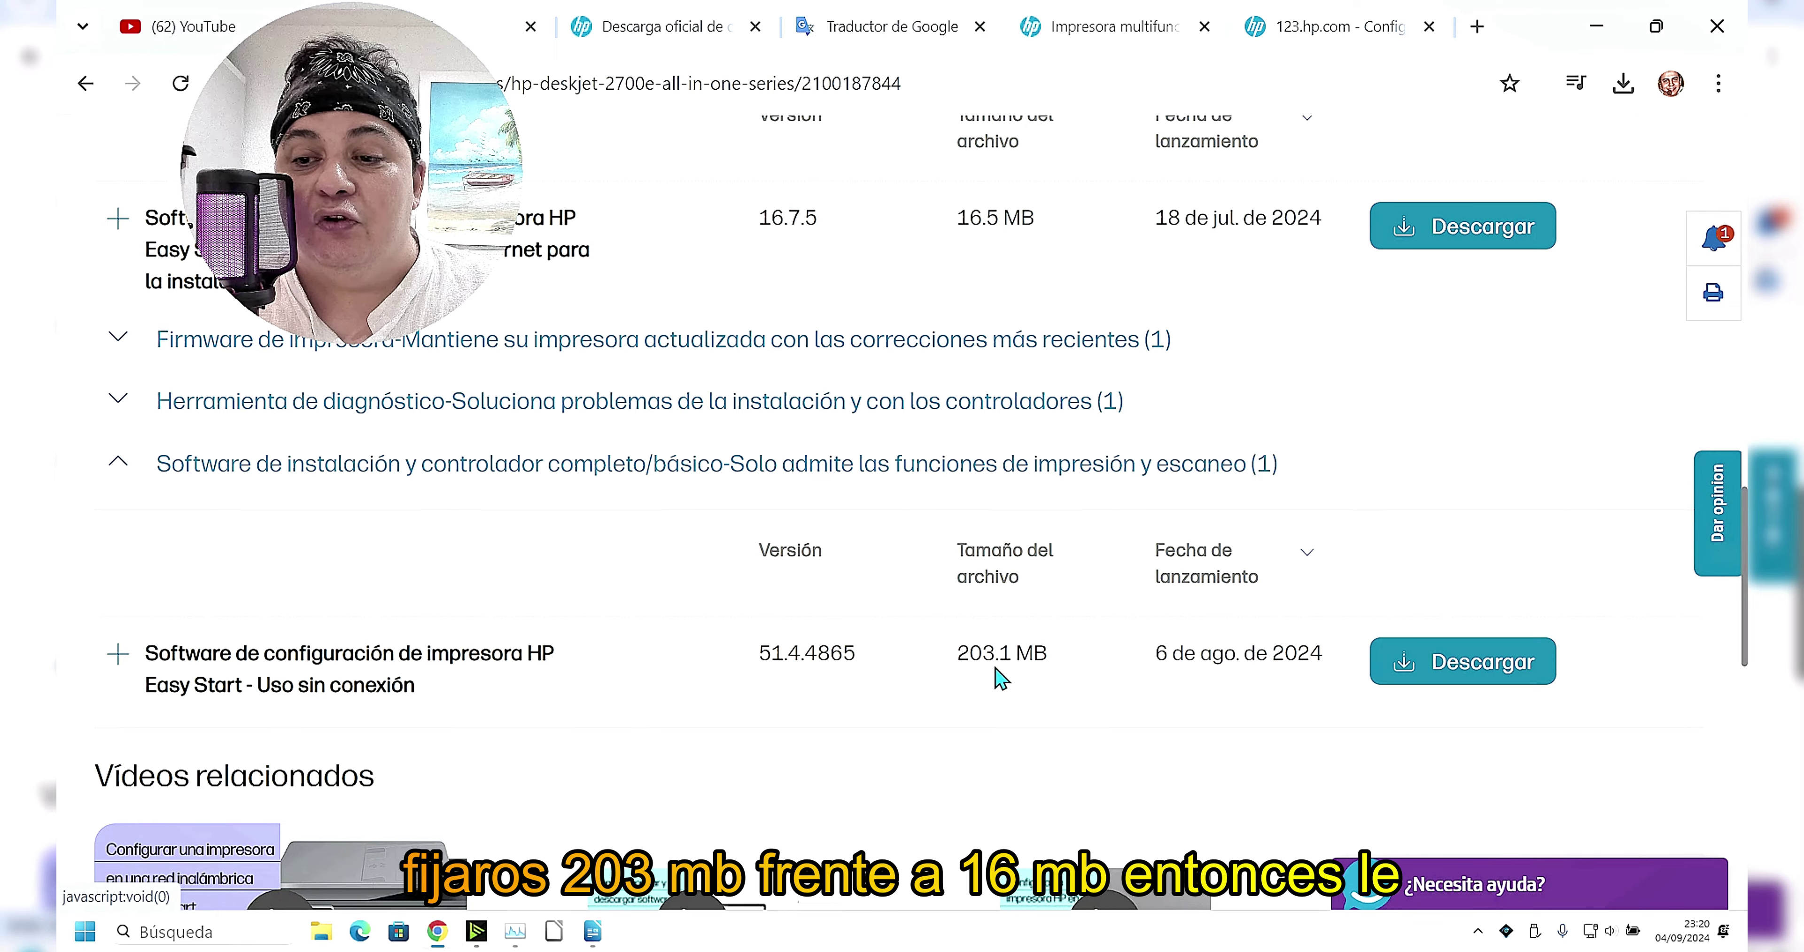
scroll(943, 479, "up", 6)
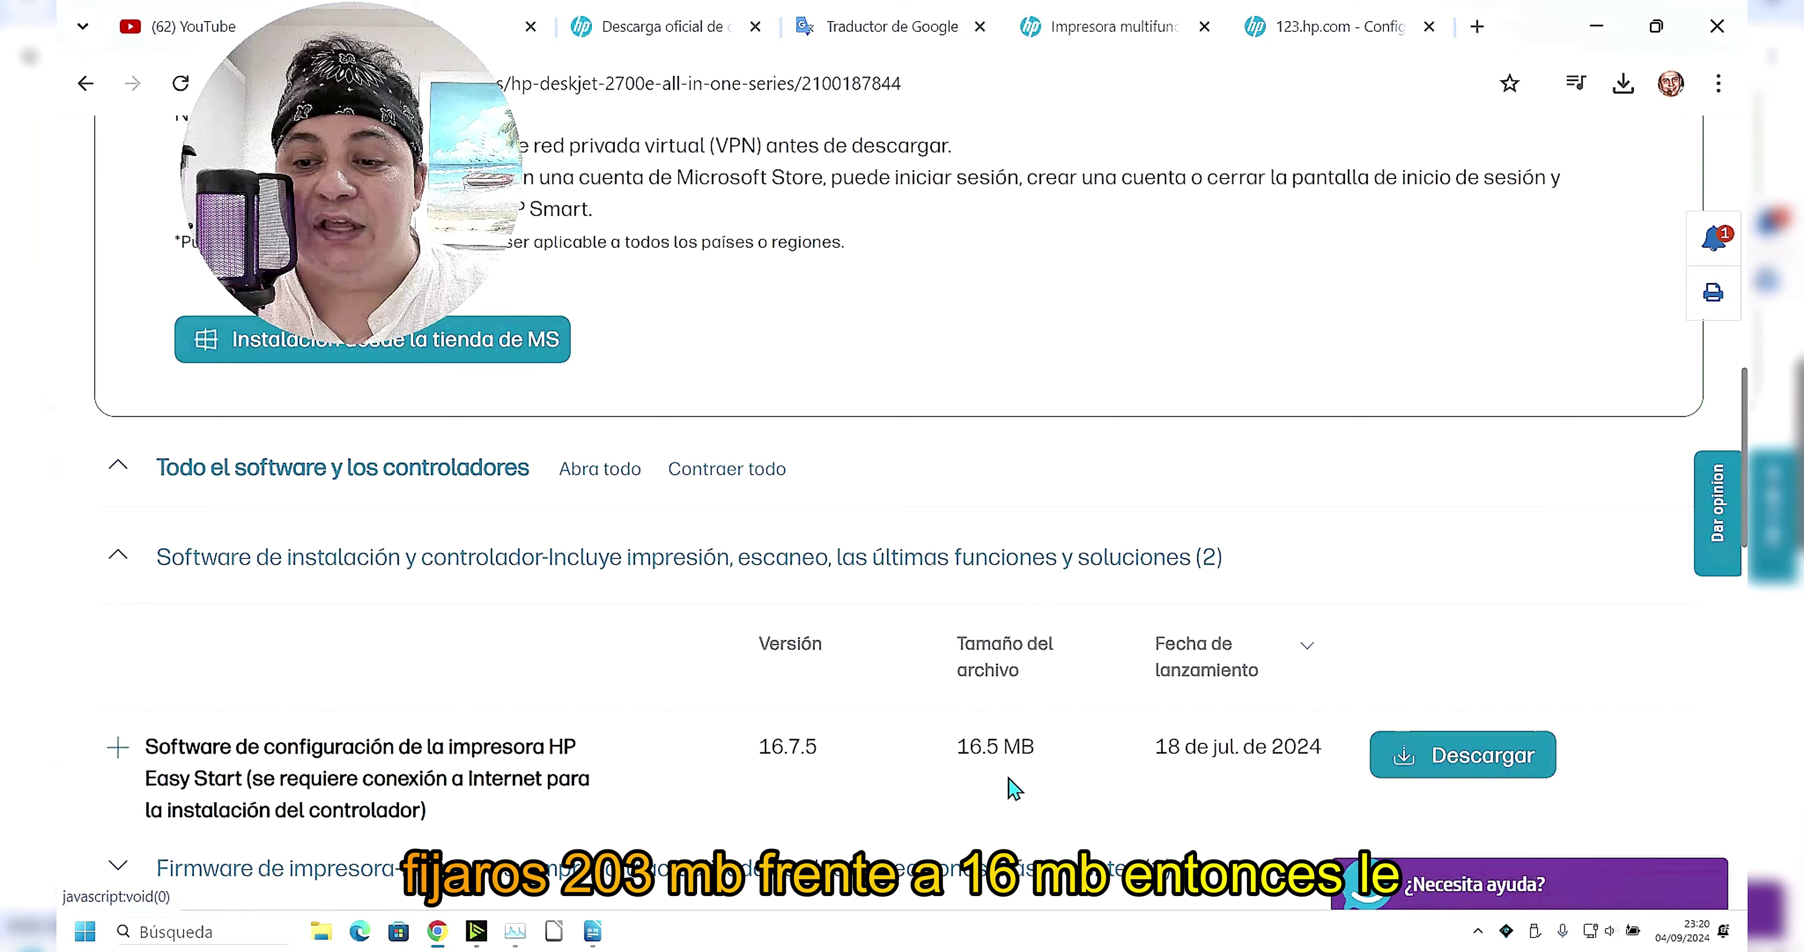
scroll(1035, 740, "down", 5)
scroll(1039, 736, "down", 3)
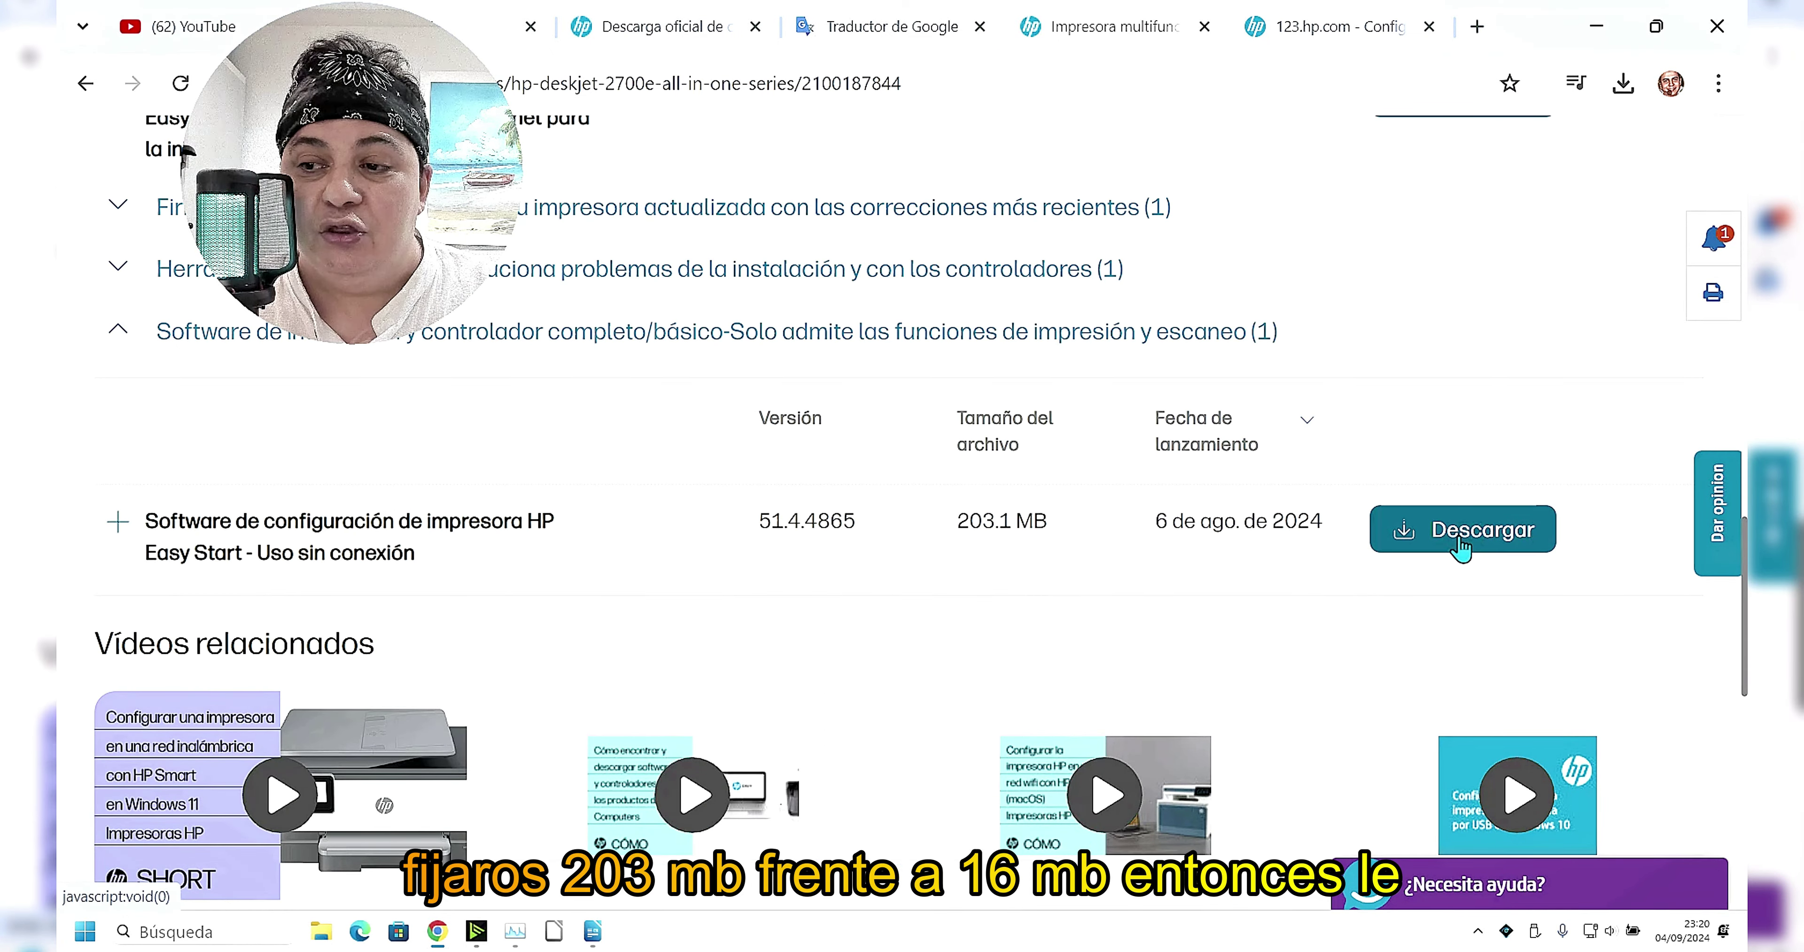
- Save the 203.1 MB HPEasyStart installer to DESCARGAS AHORA and show it in its folder
left_click(1464, 542)
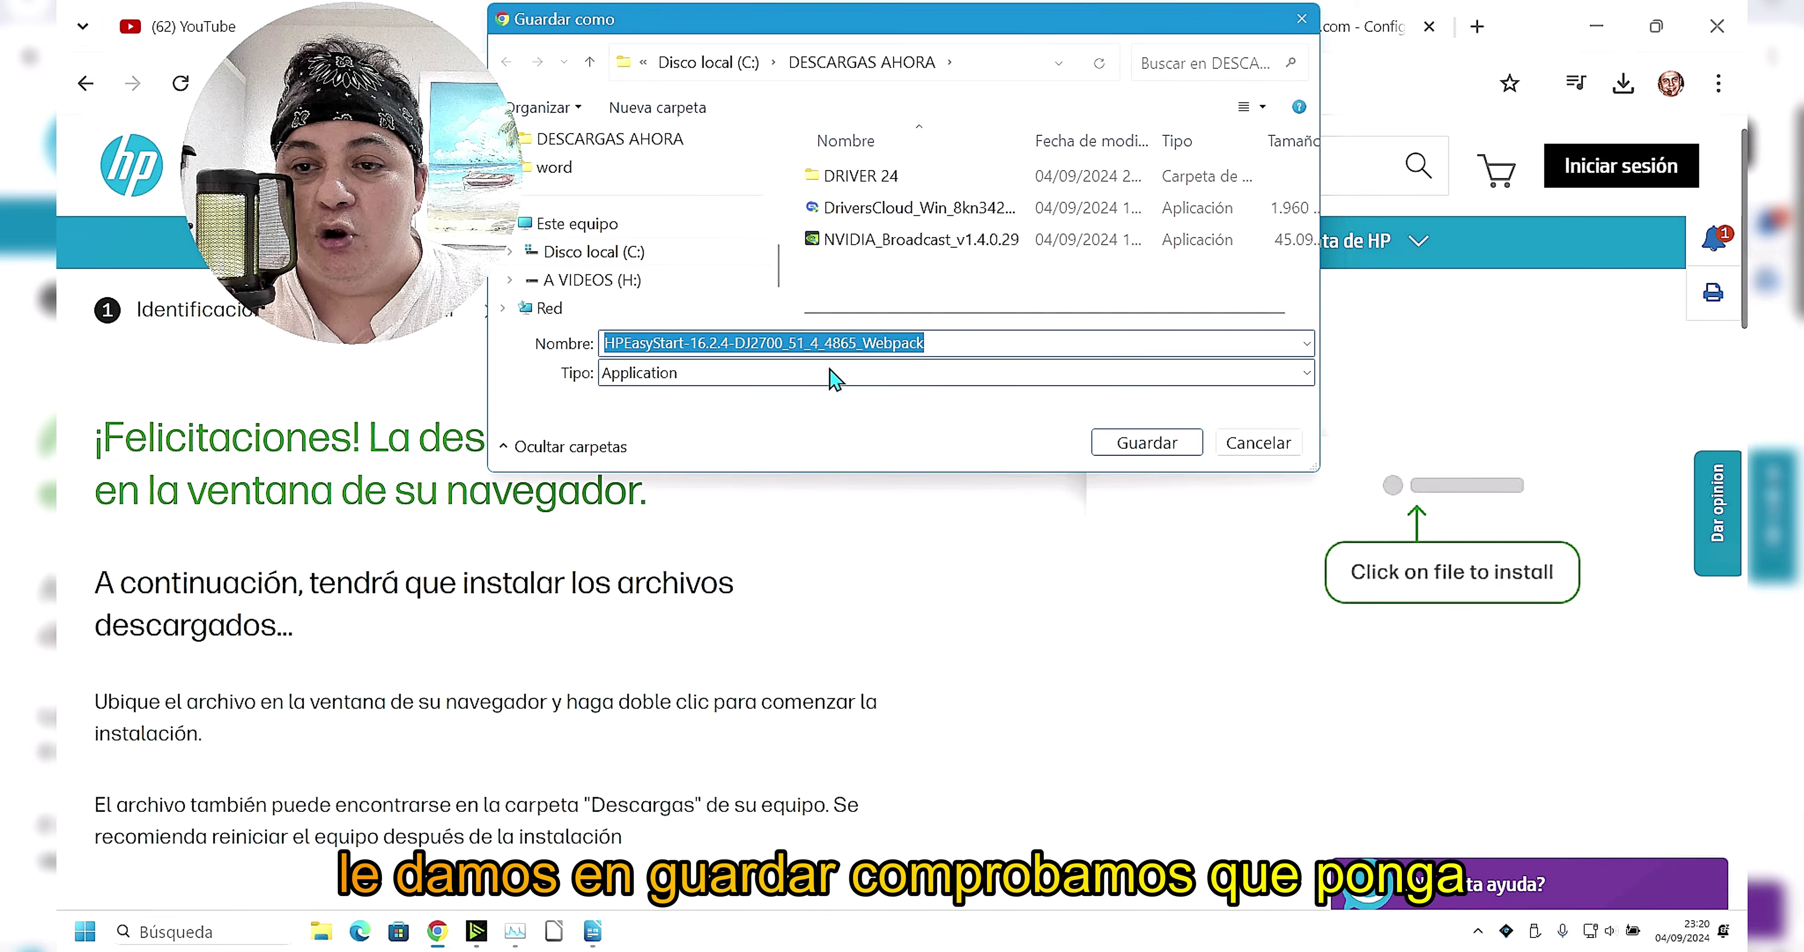
left_click(1152, 448)
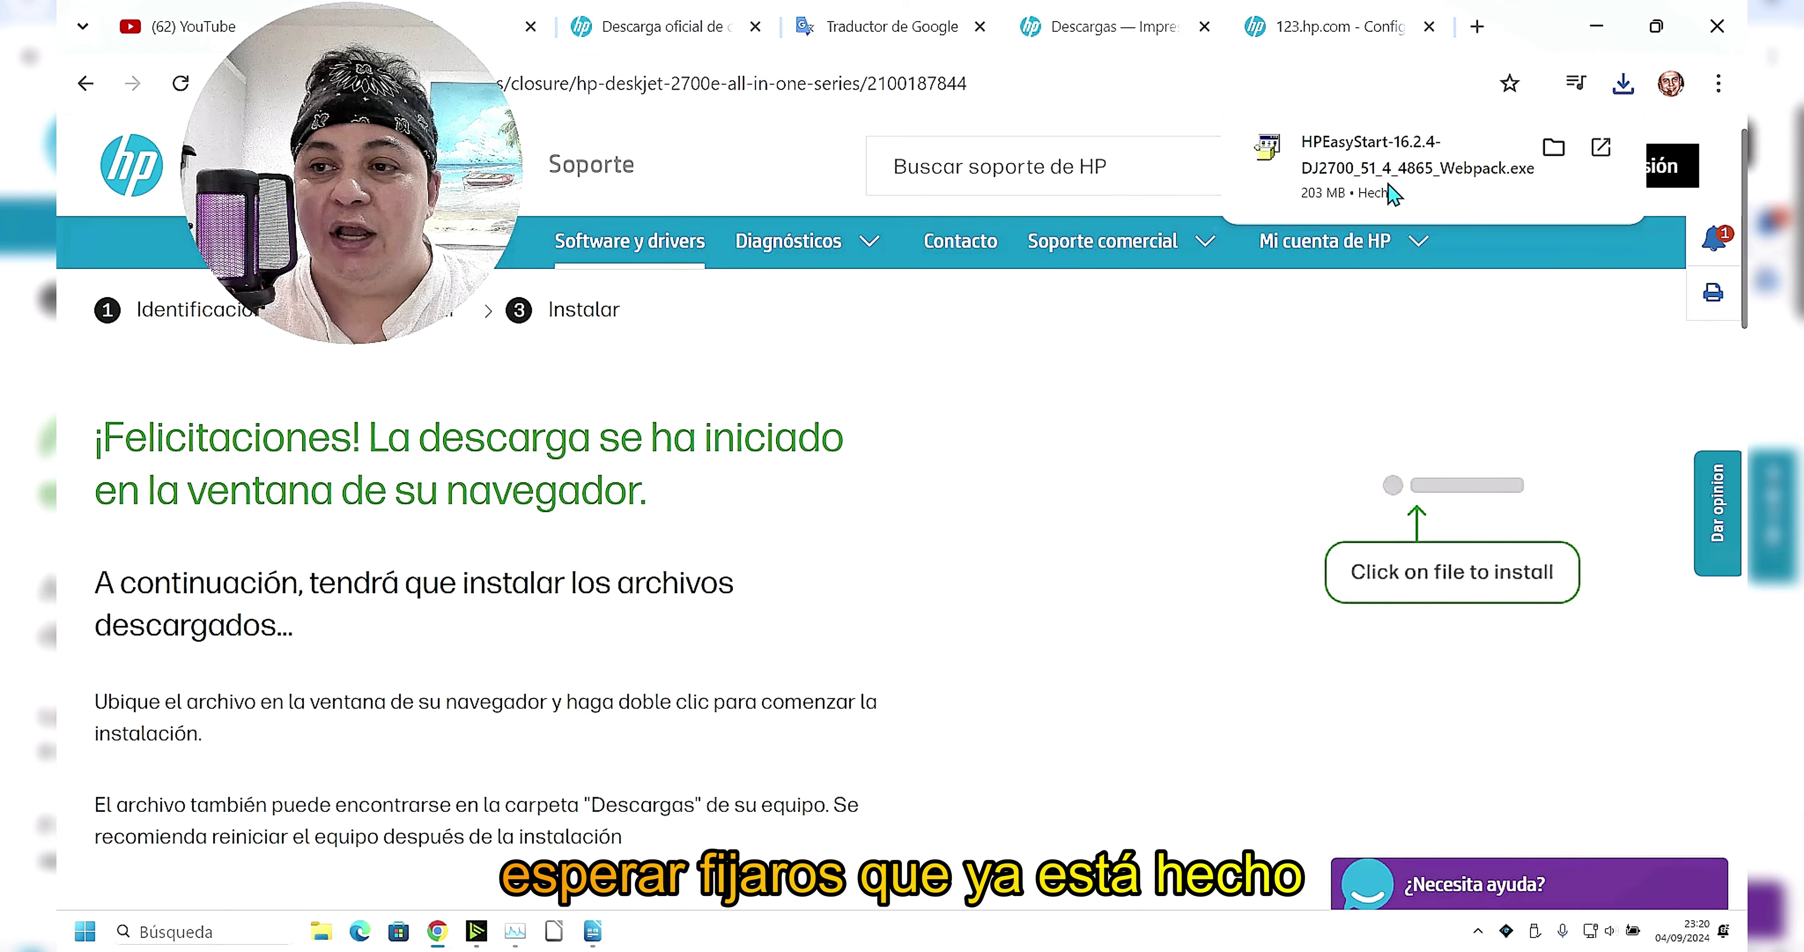
left_click(1553, 149)
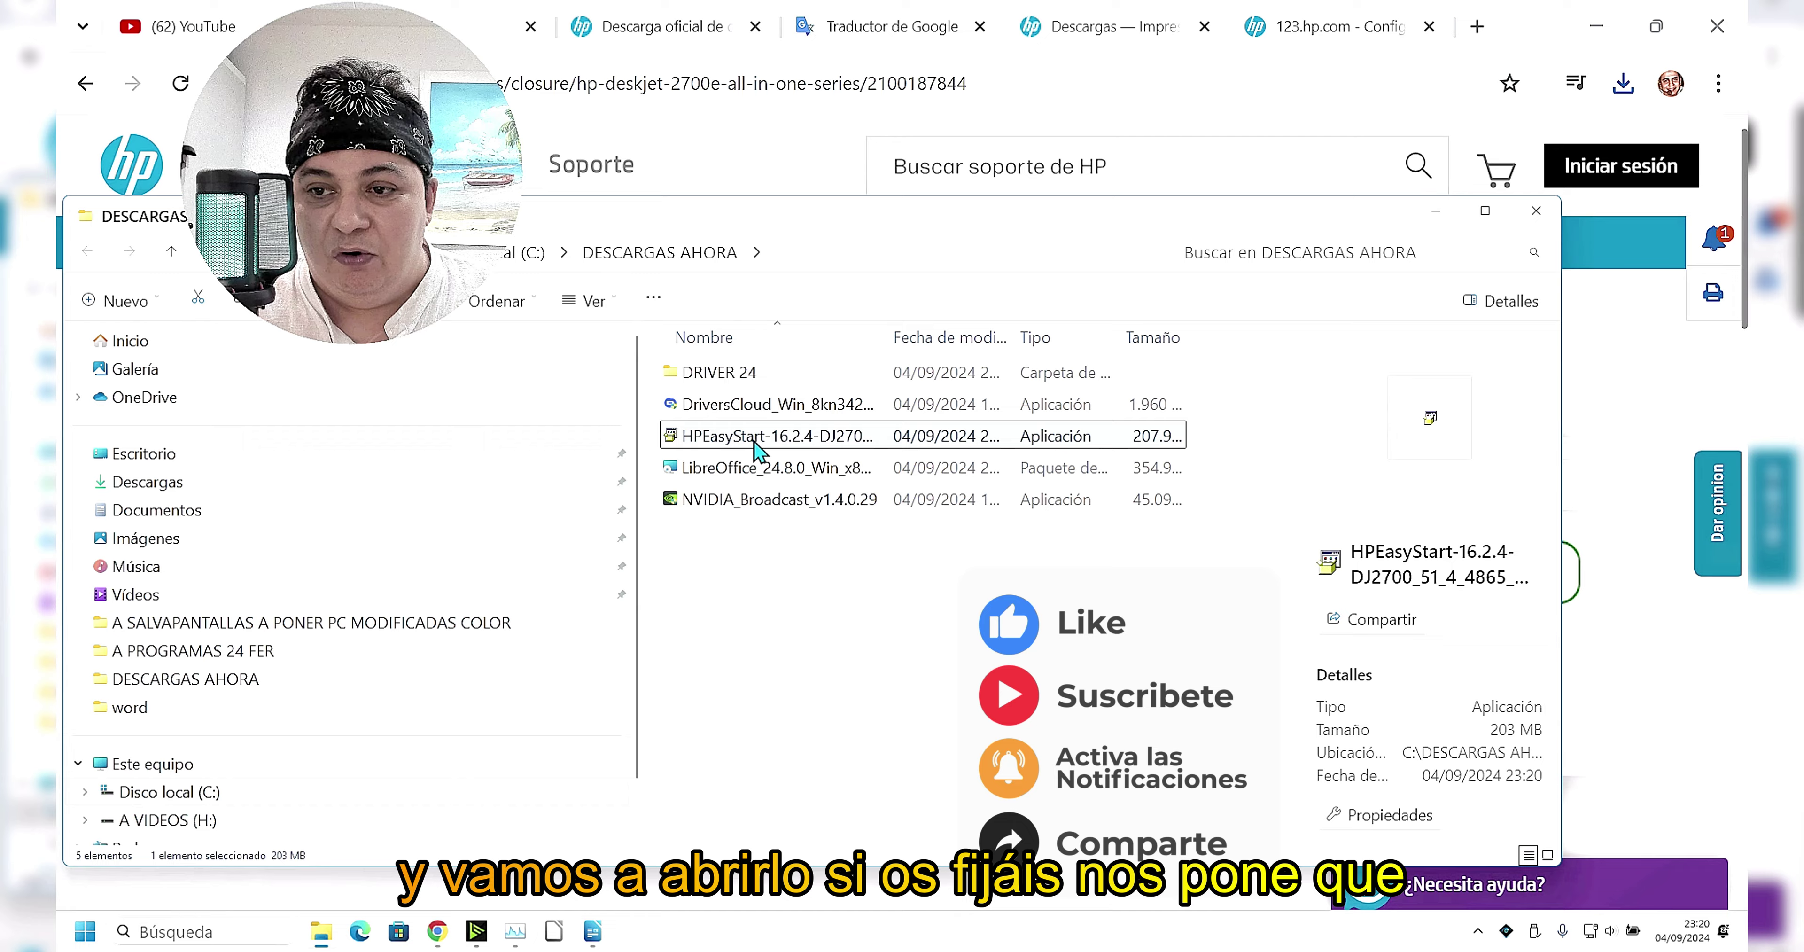
- Check in Propiedades that the HPEasyStart installer is 203 MB
left_click_drag(884, 334, 1103, 339)
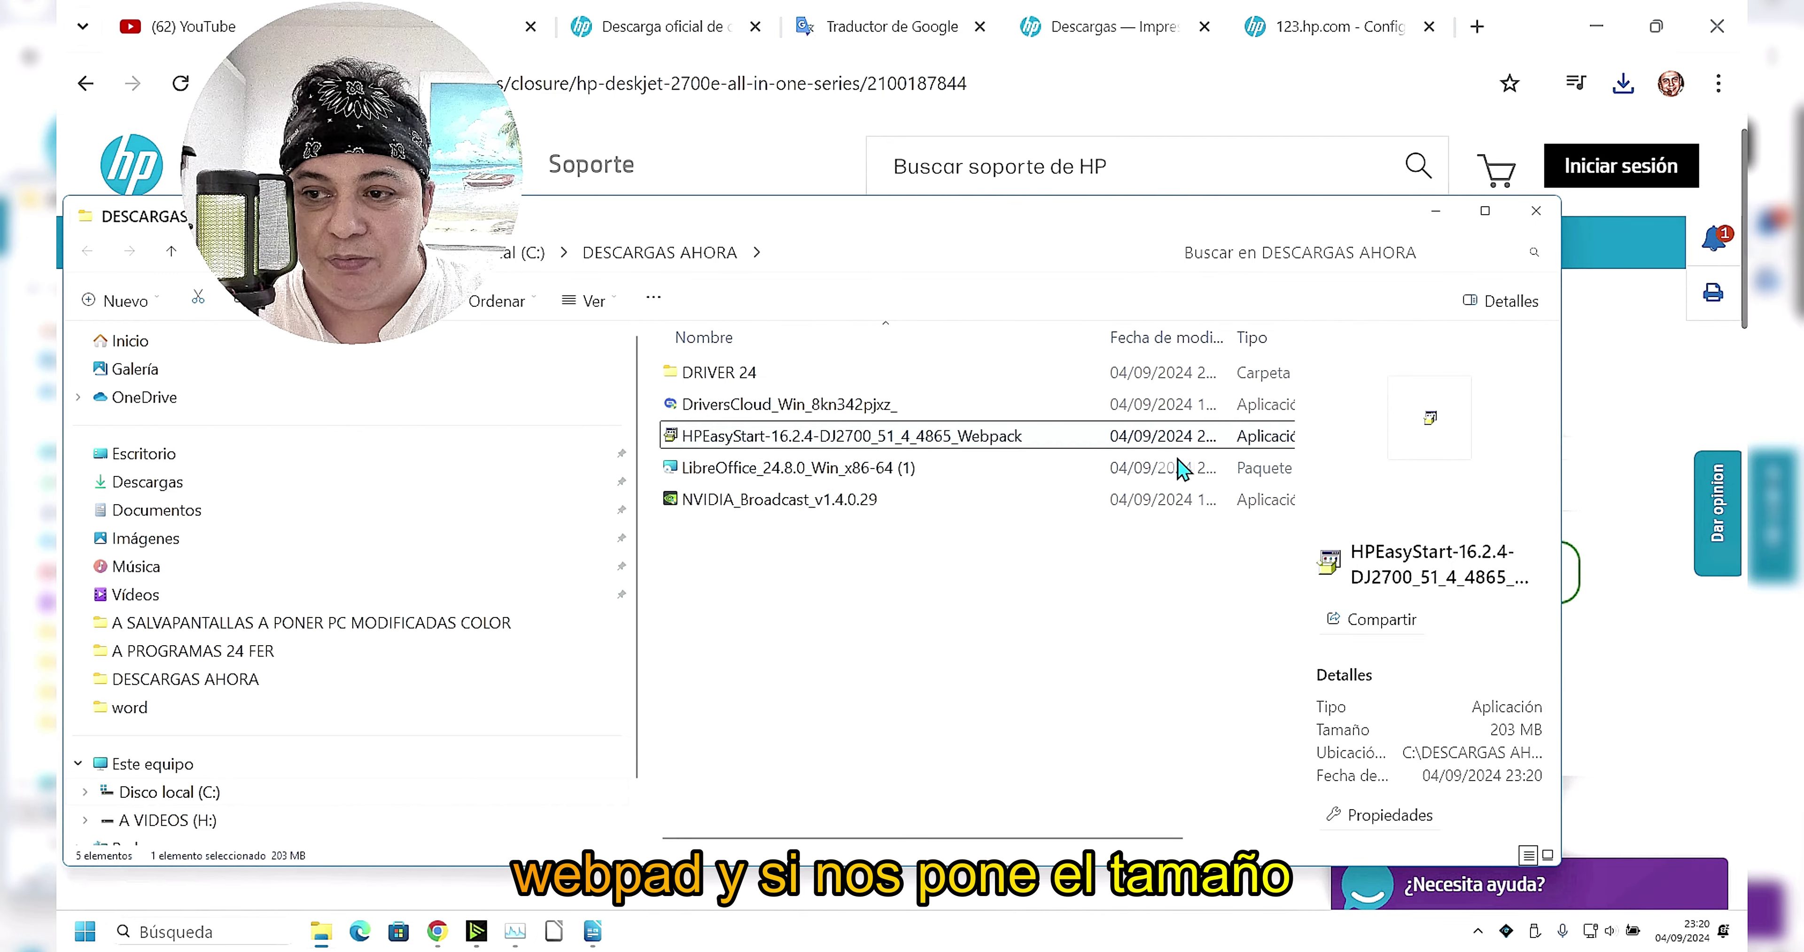
right_click(934, 439)
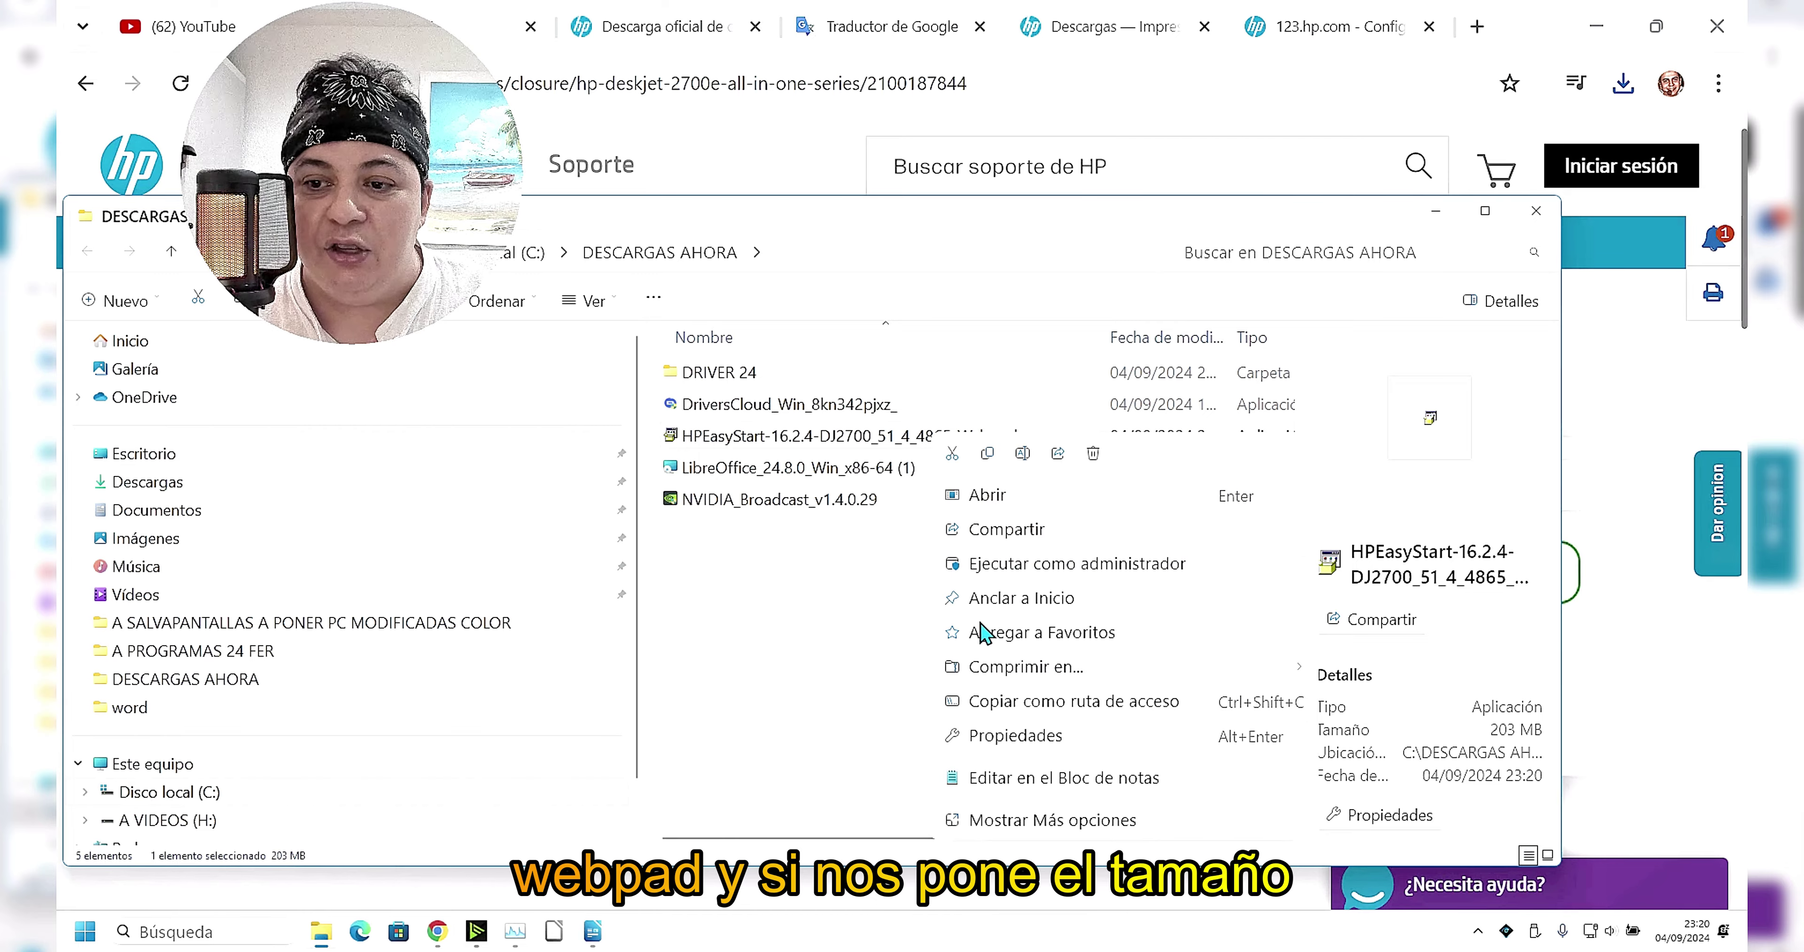
left_click(989, 735)
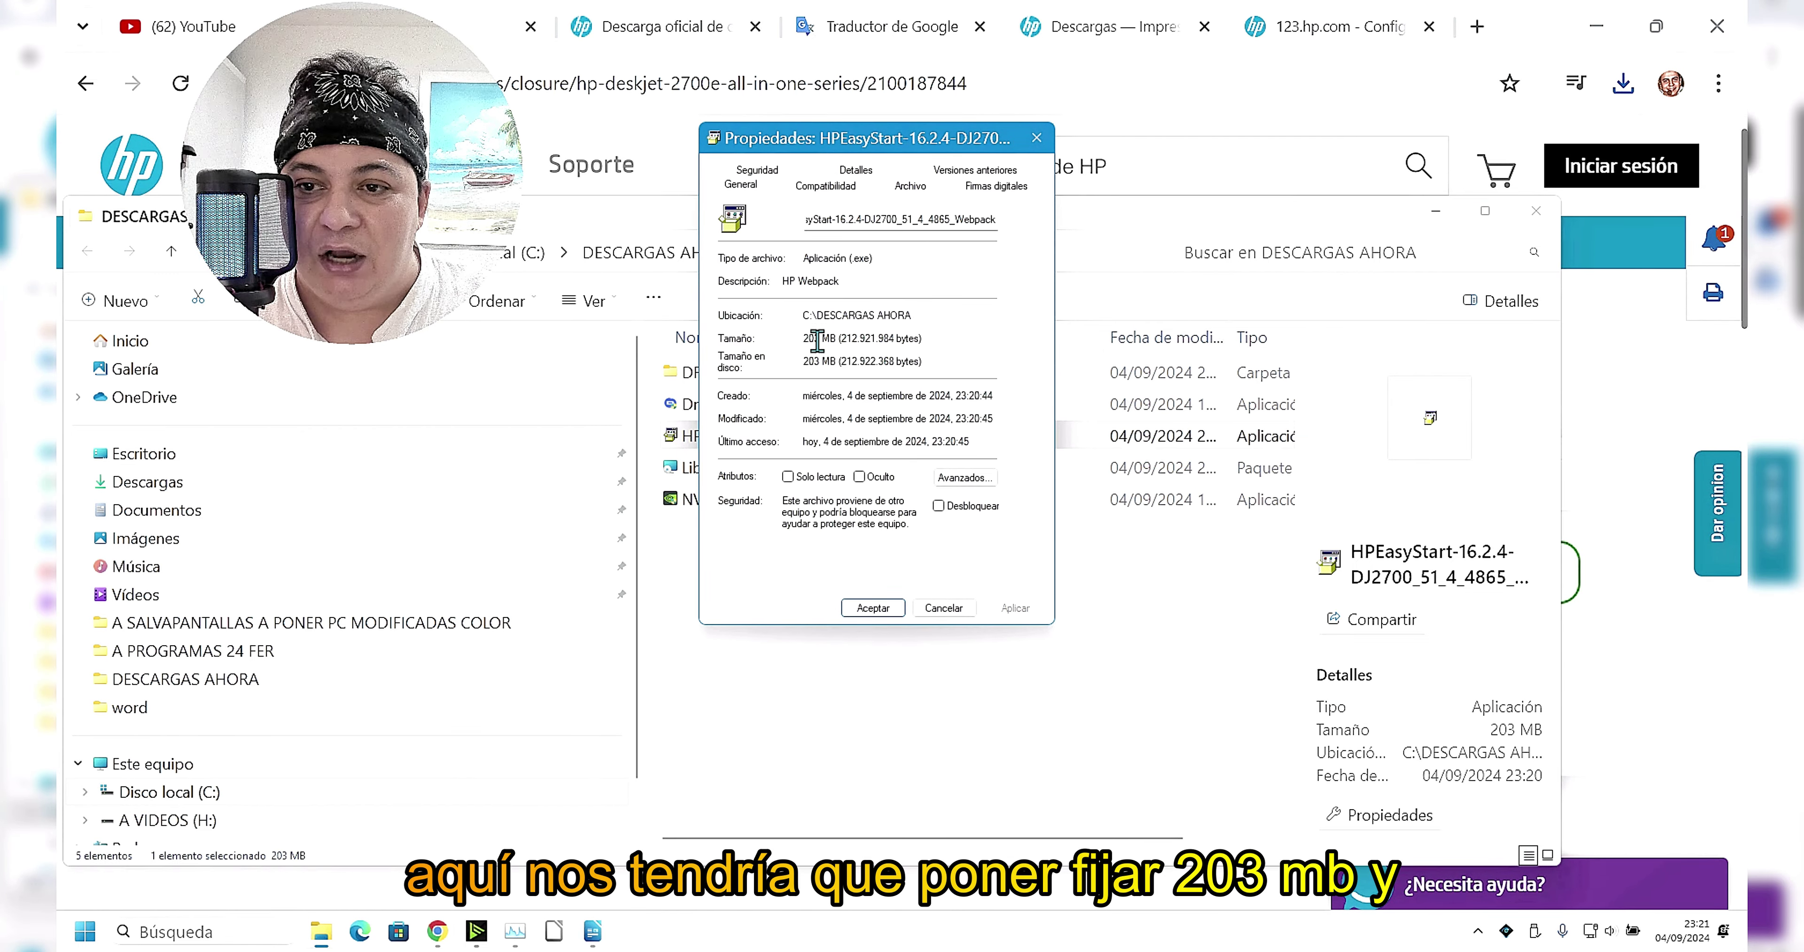
left_click_drag(841, 339, 772, 333)
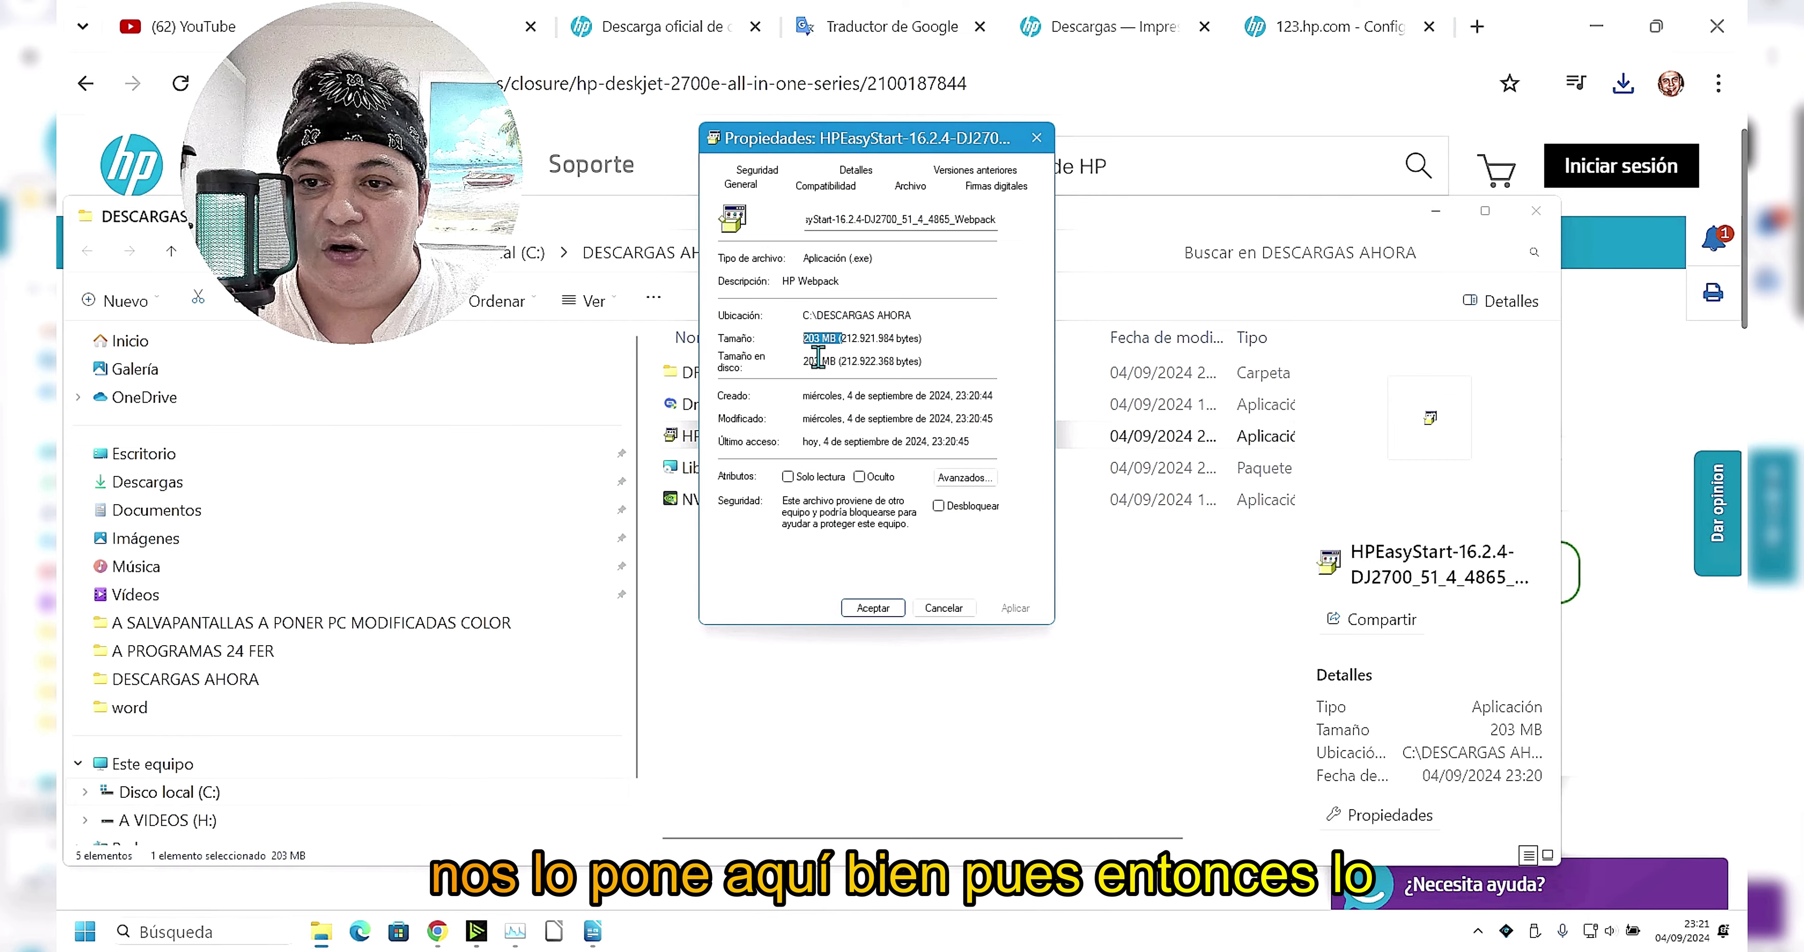
- Run the HPEasyStart installer and minimize File Explorer
left_click(776, 490)
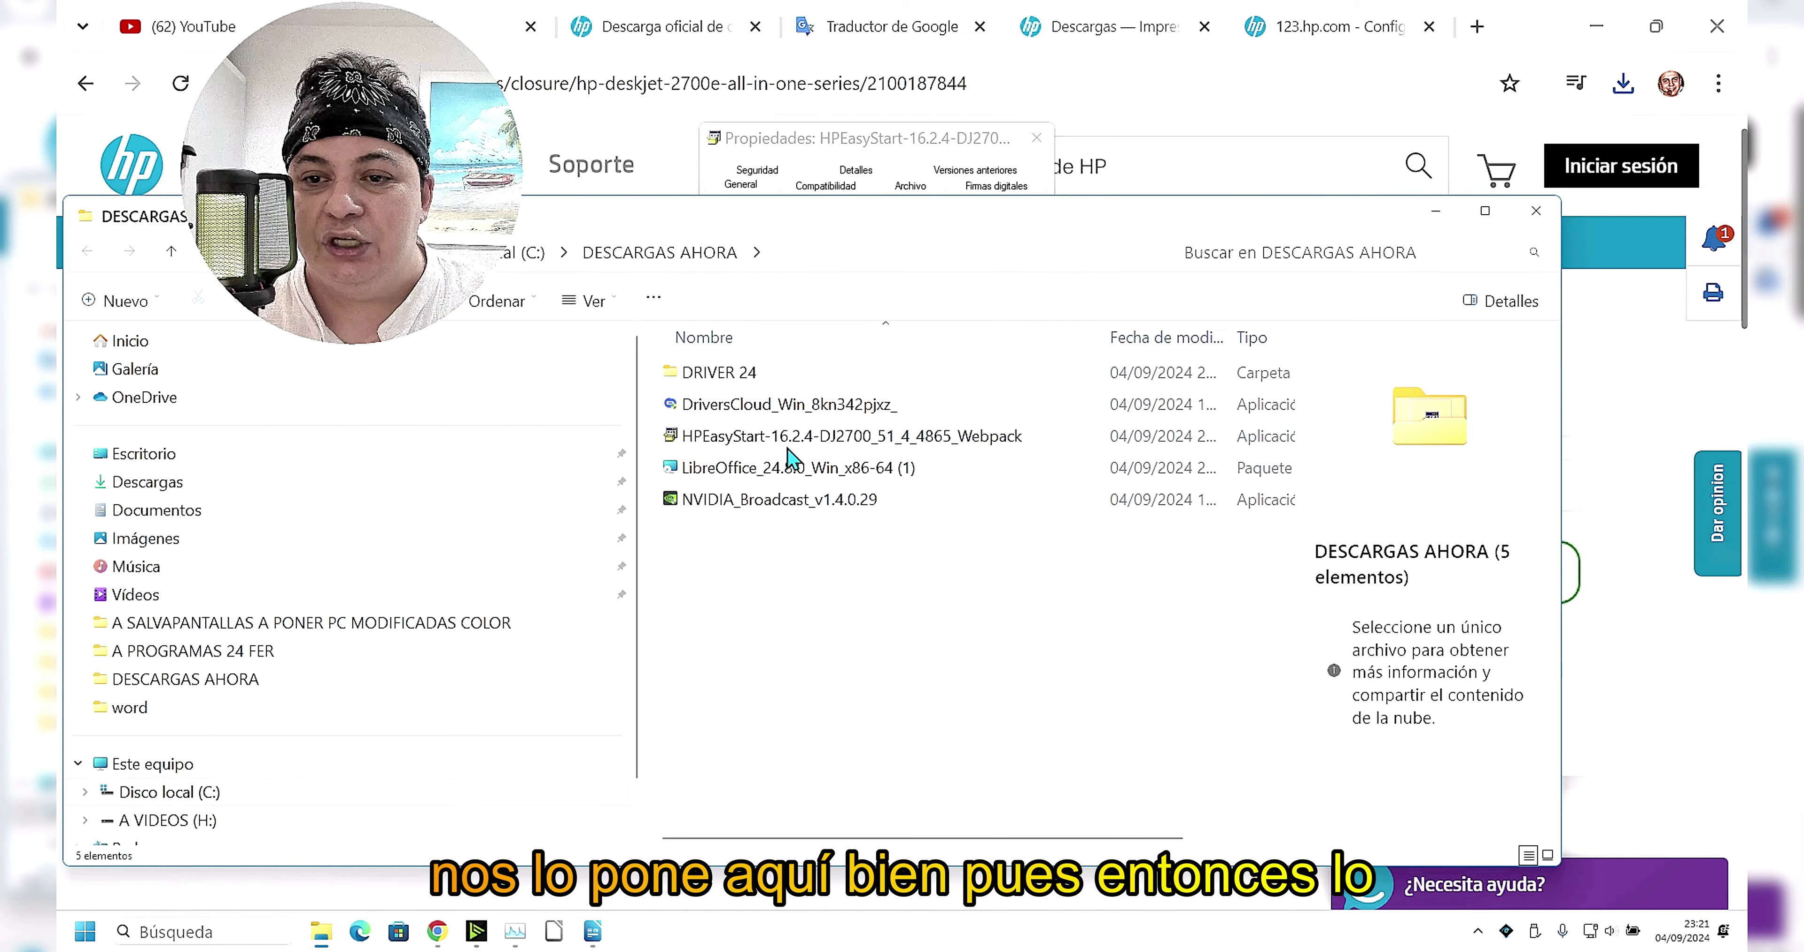
double_click(795, 437)
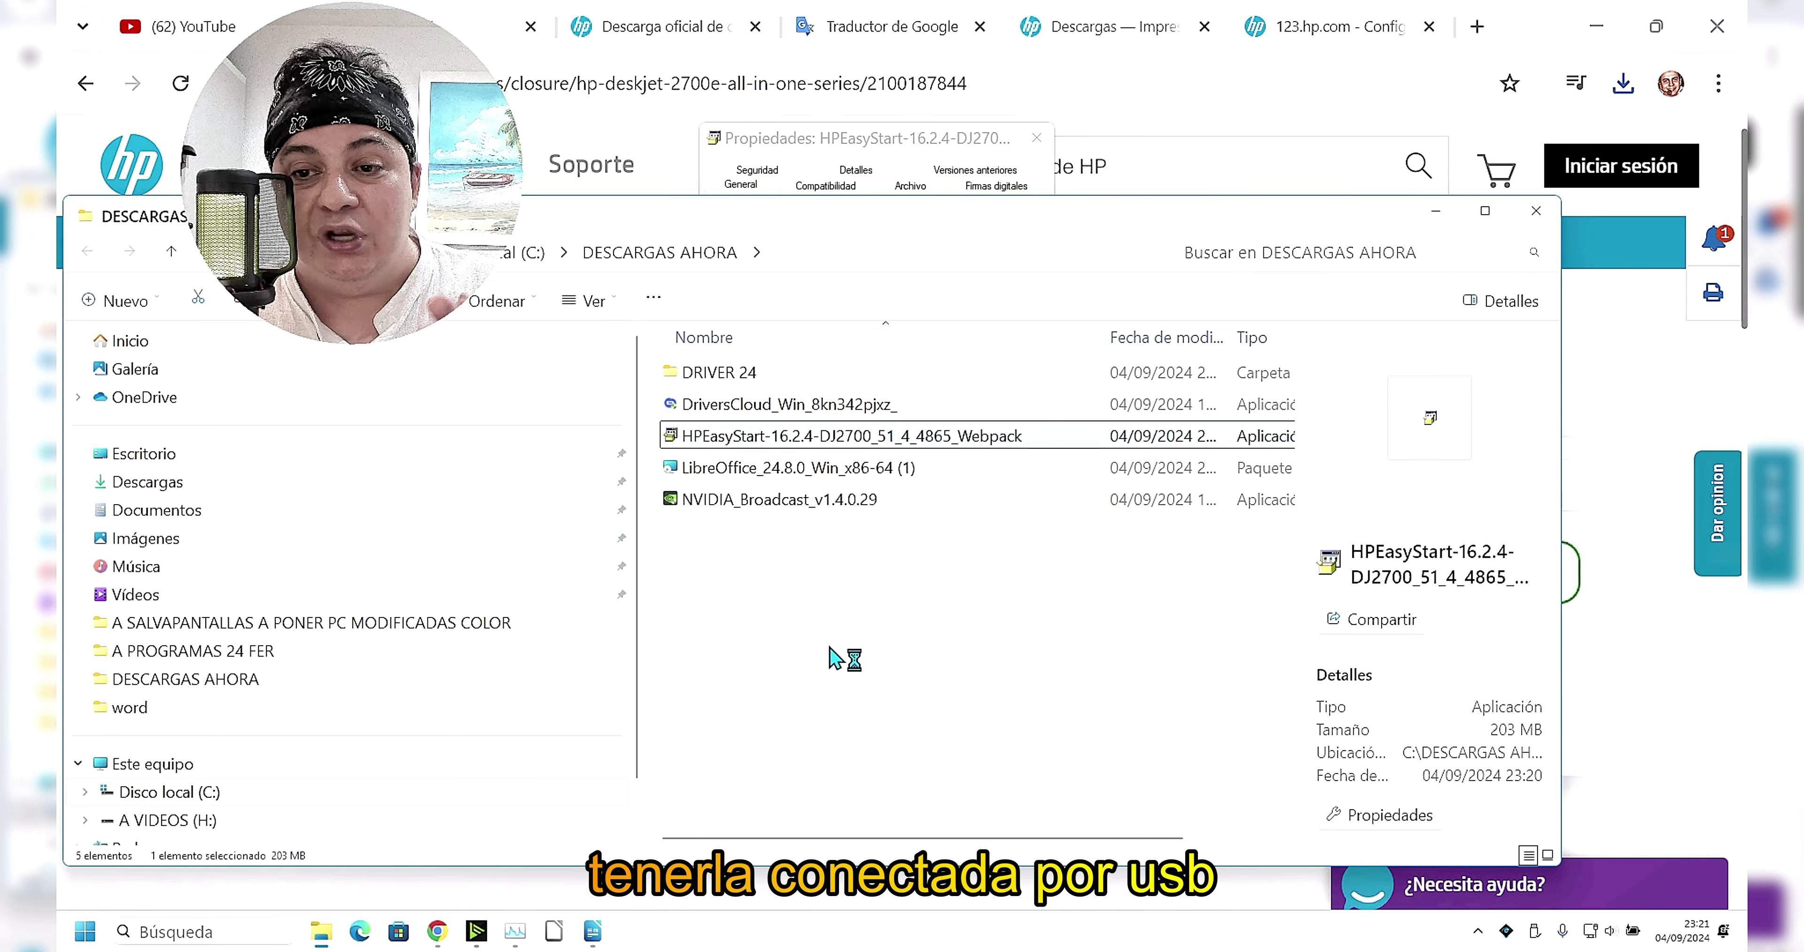
left_click(1438, 212)
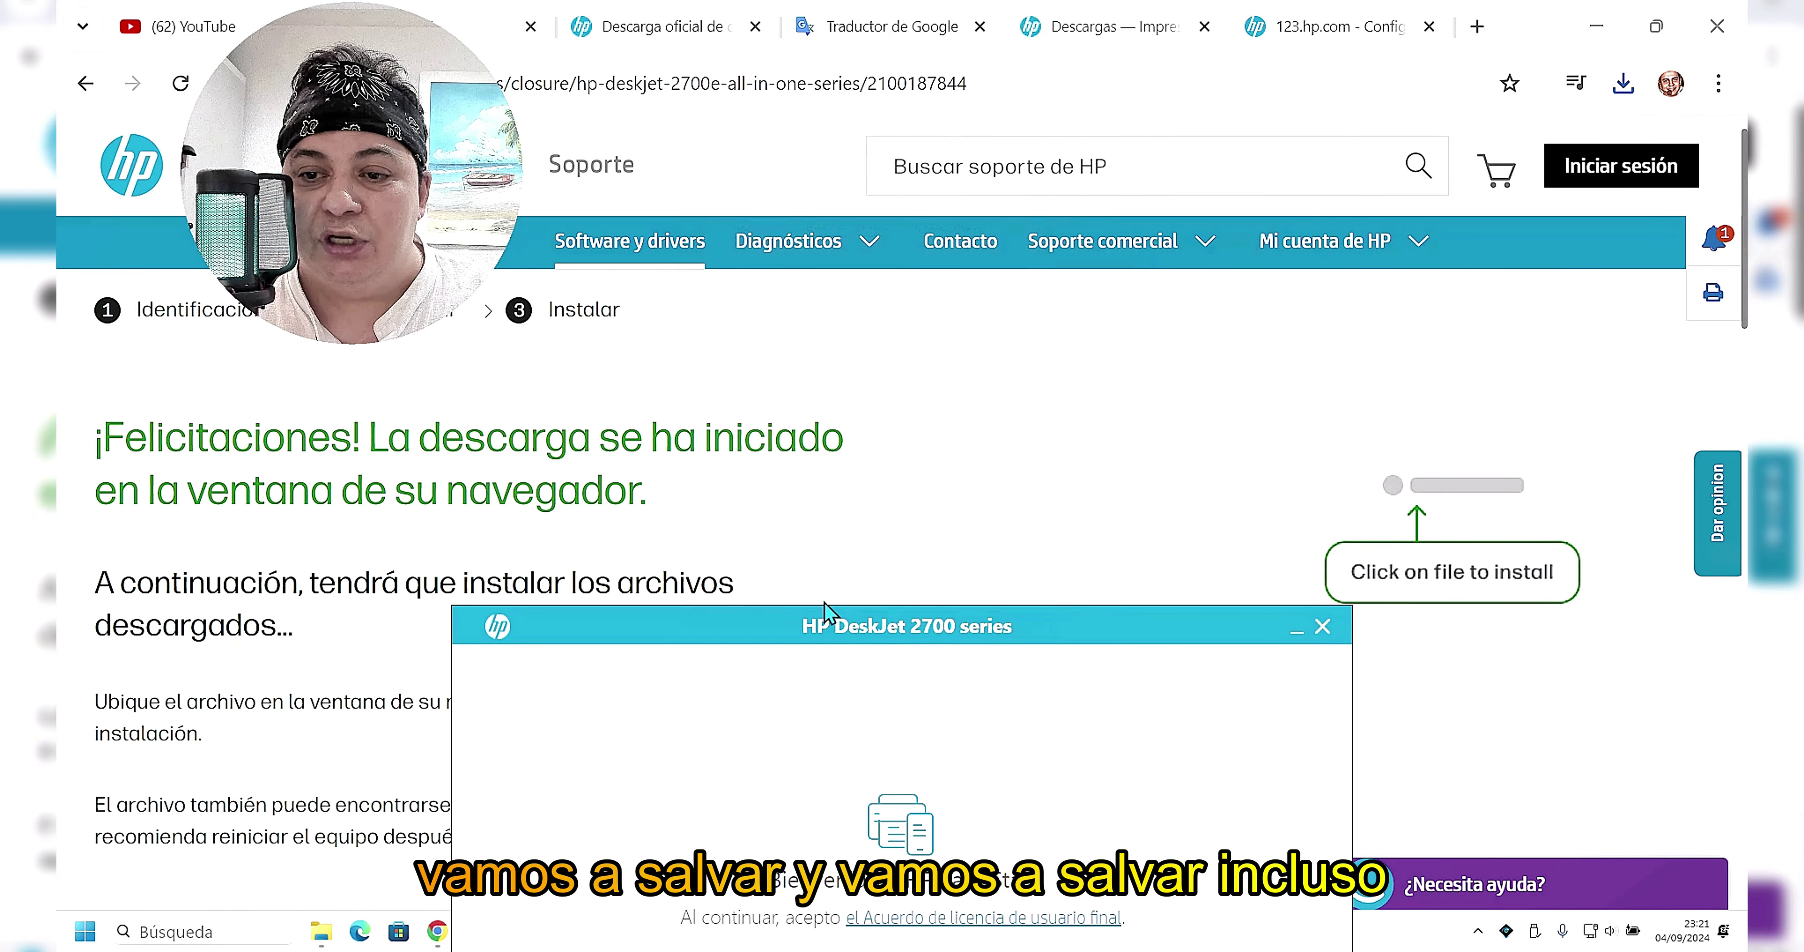
- Hide Chrome, continue past the HP Easy Start welcome, and decline usage-data sharing with No
left_click_drag(1544, 32, 1415, 149)
left_click(1459, 130)
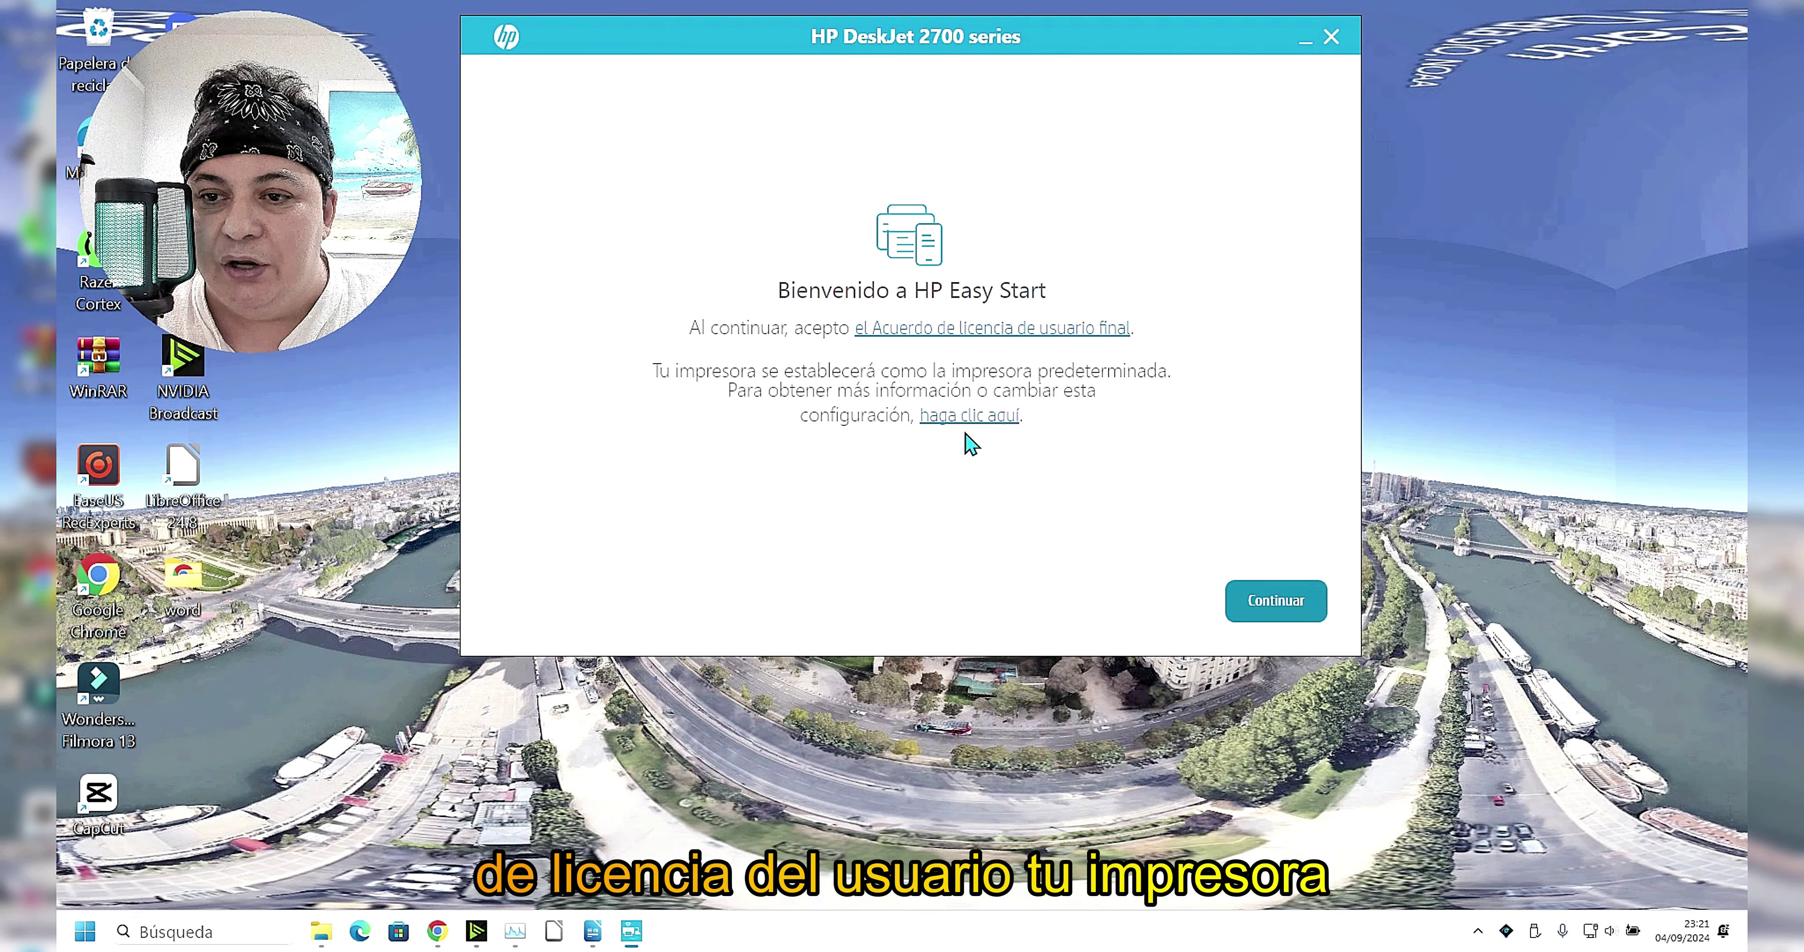
left_click(1276, 600)
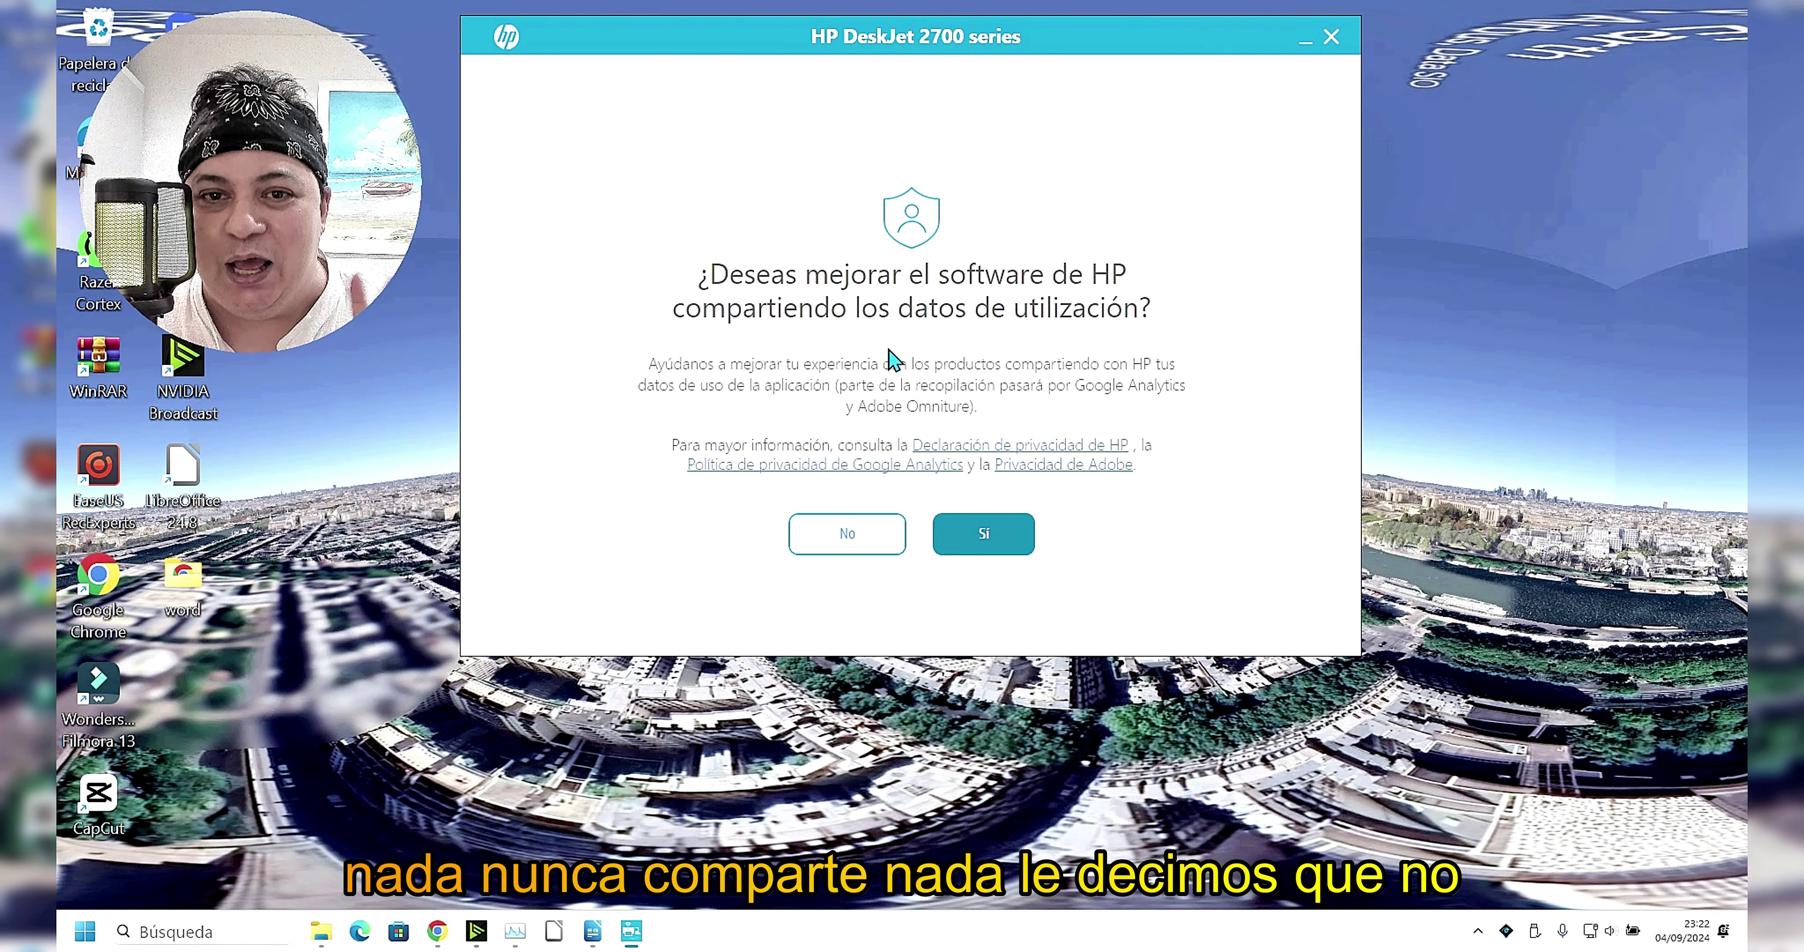
left_click(847, 534)
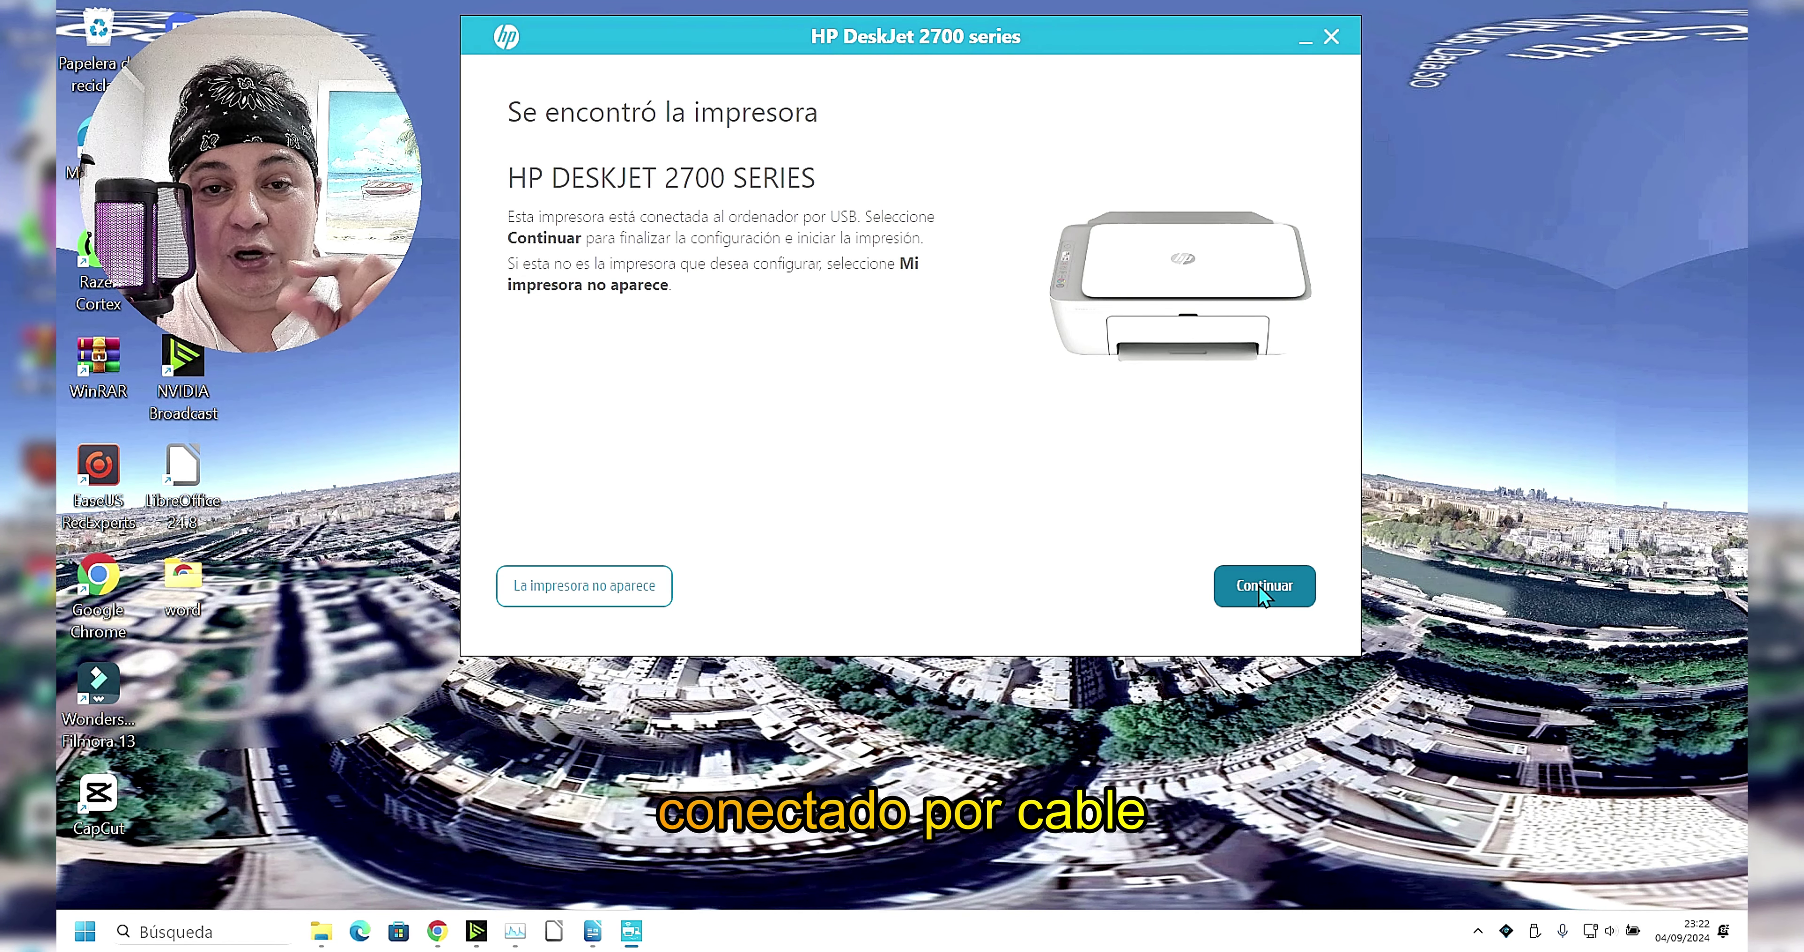
- Continue with the DeskJet 2700 series, tick 'He leído y acepto…' and click Acepto
left_click(1263, 588)
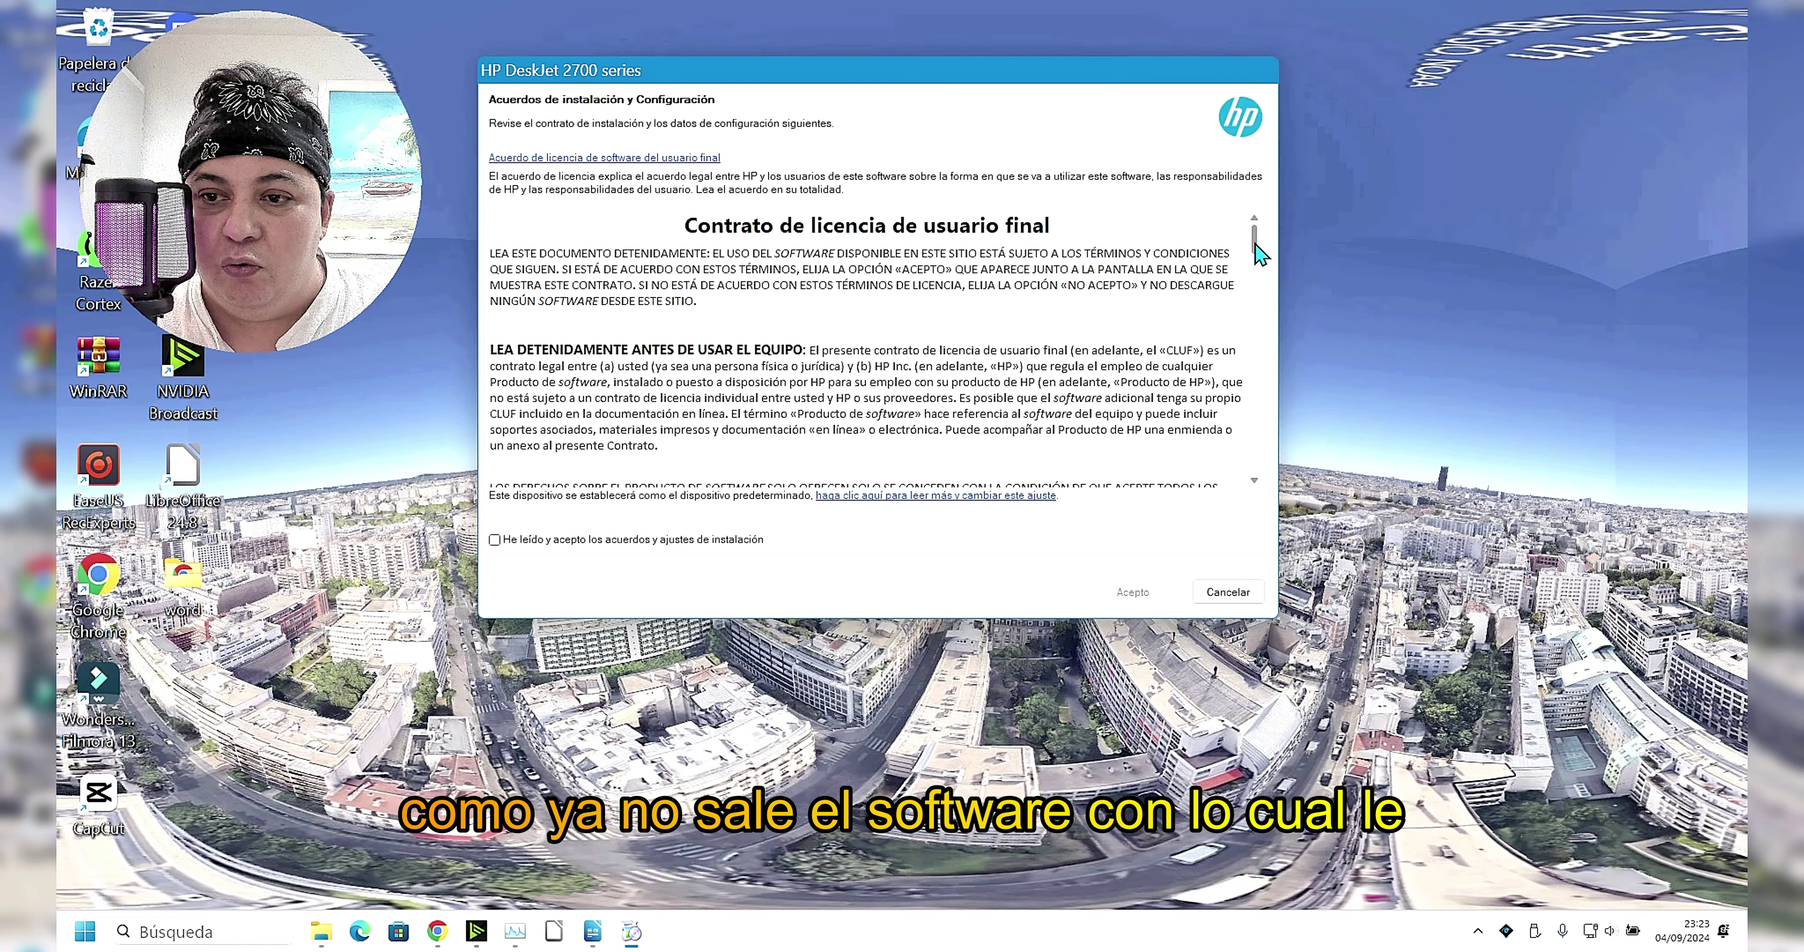
scroll(1257, 350, "down", 10)
scroll(1257, 401, "up", 10)
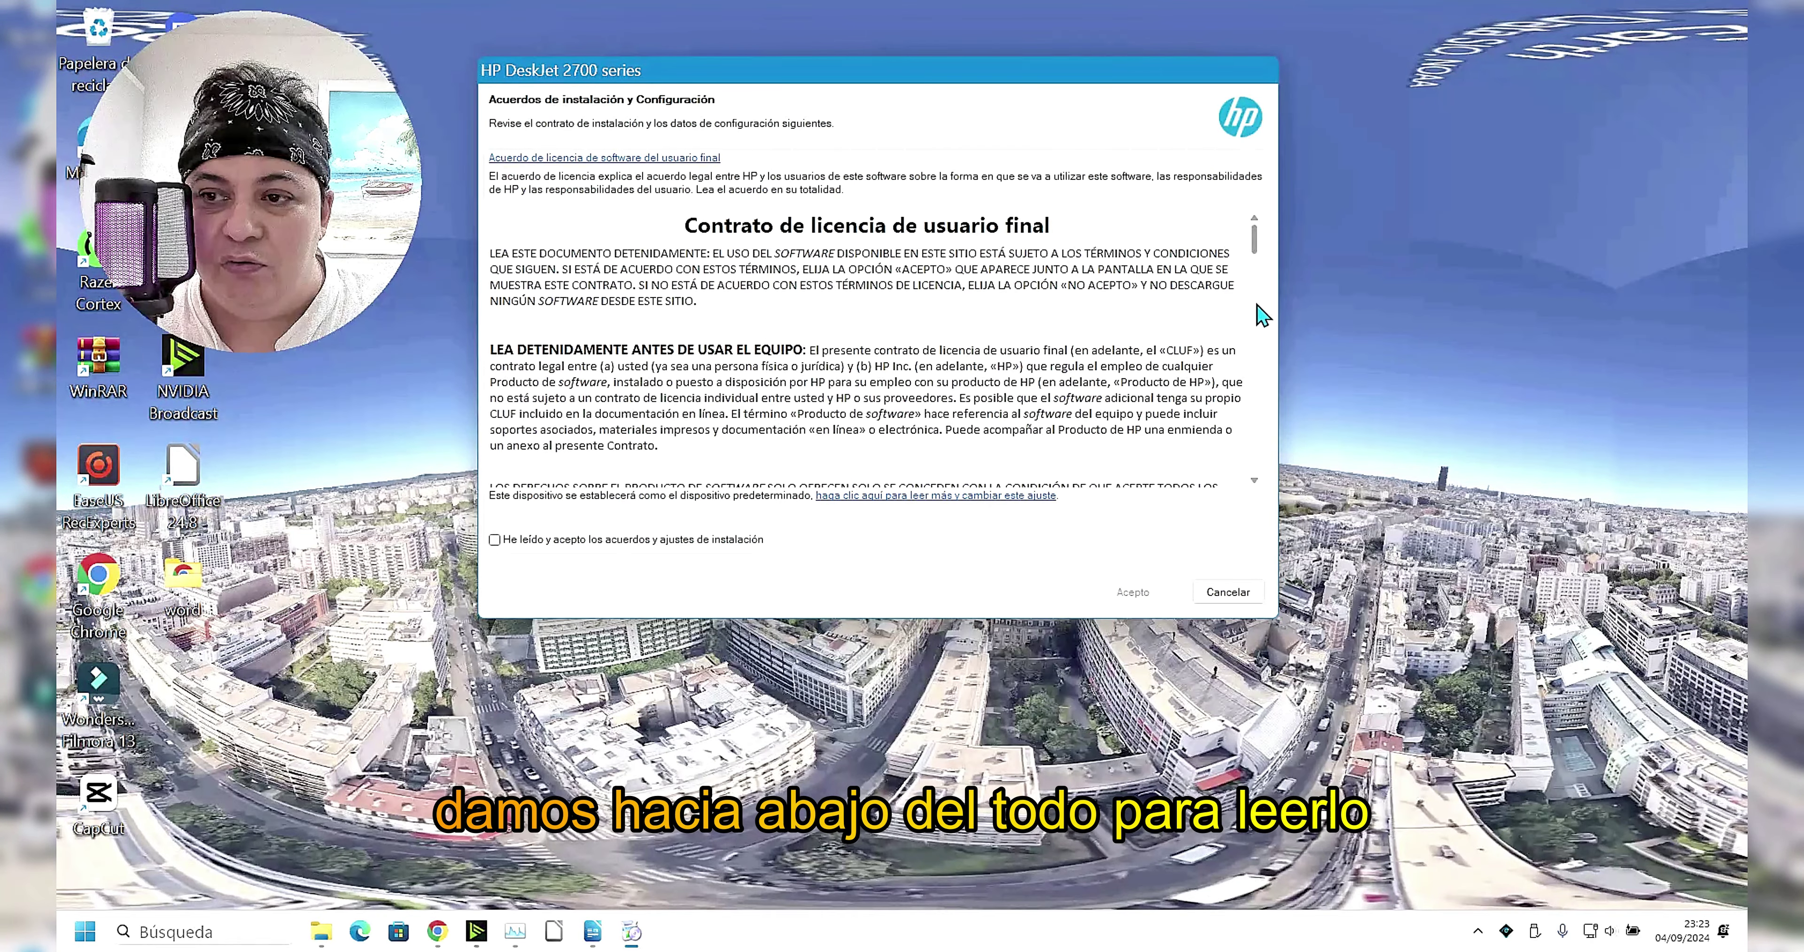
scroll(1261, 315, "down", 15)
left_click(494, 539)
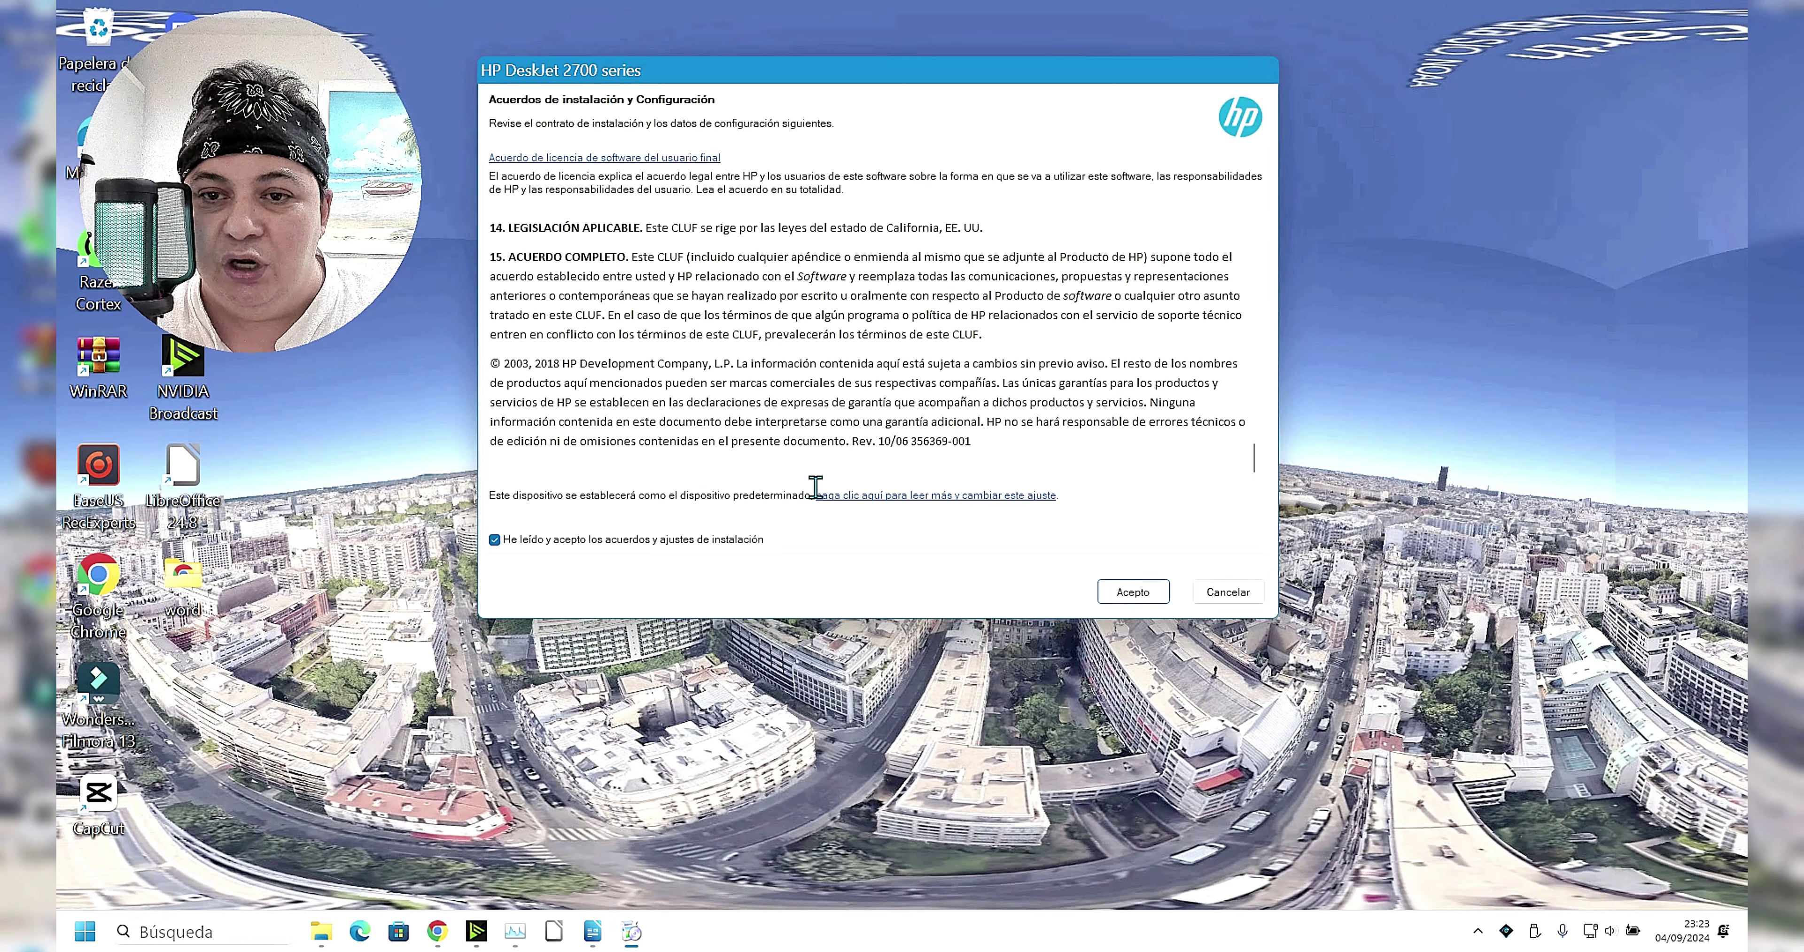
left_click(1132, 595)
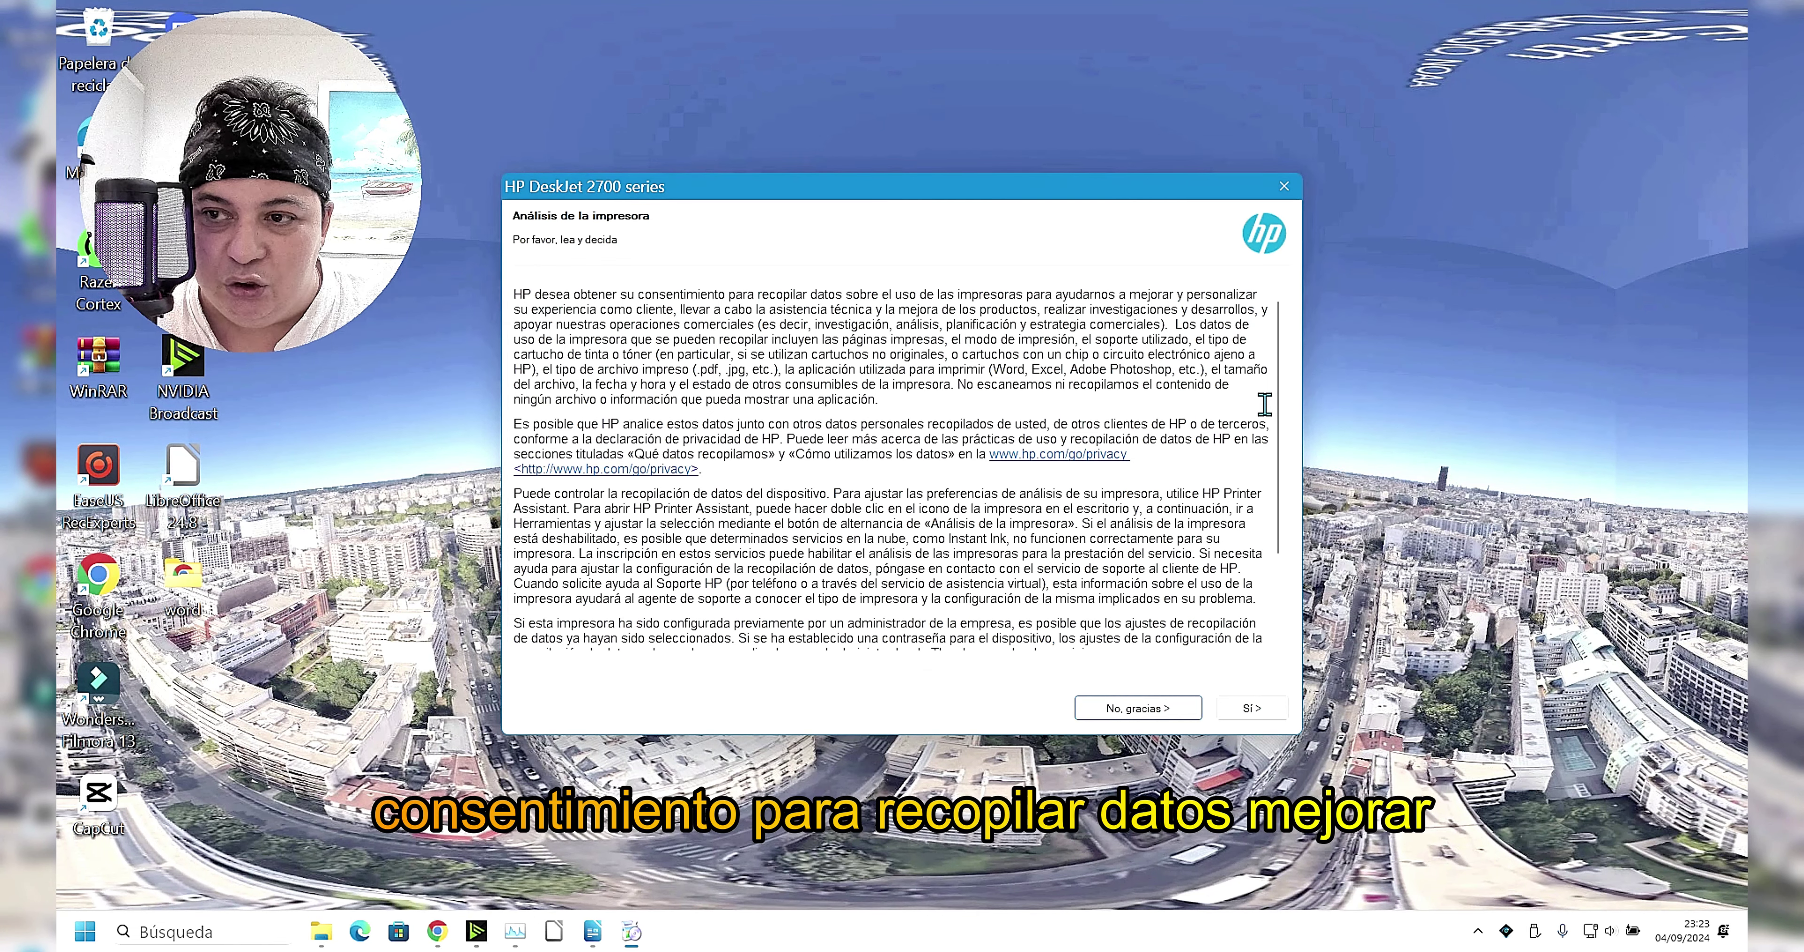
- Choose 'No, gracias' for both the Análisis de la impresora and Análisis de la aplicación pages
scroll(1295, 593, "down", 3)
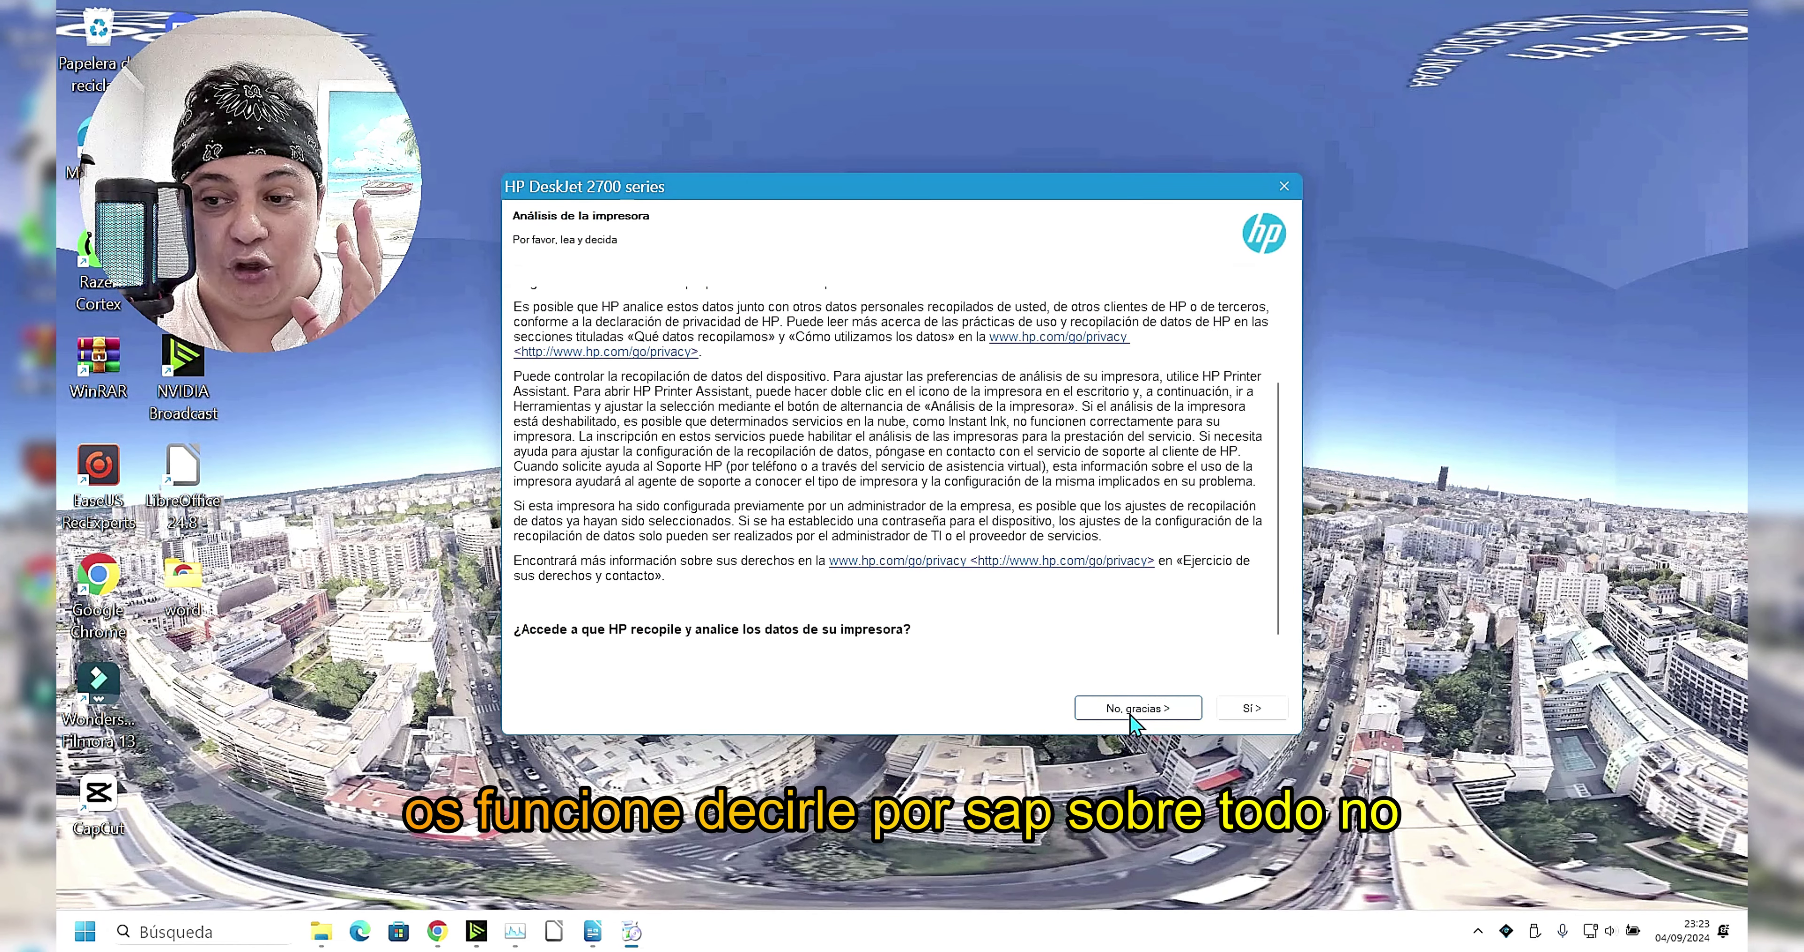
left_click(1131, 714)
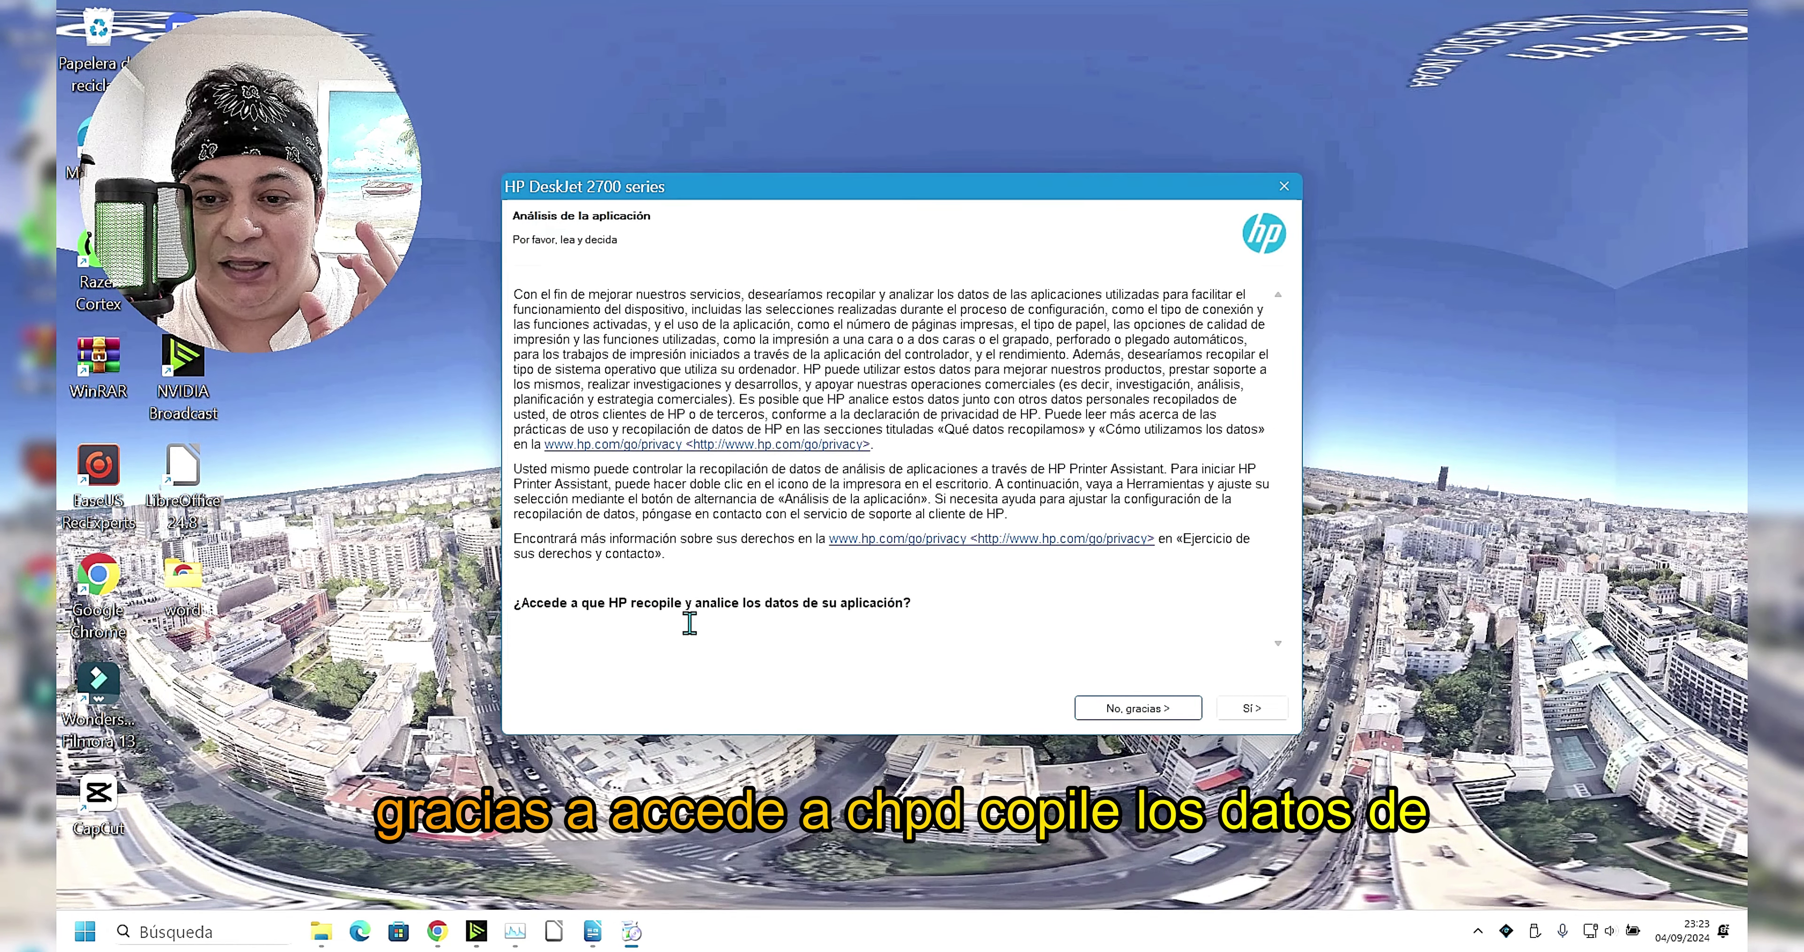
left_click(1138, 708)
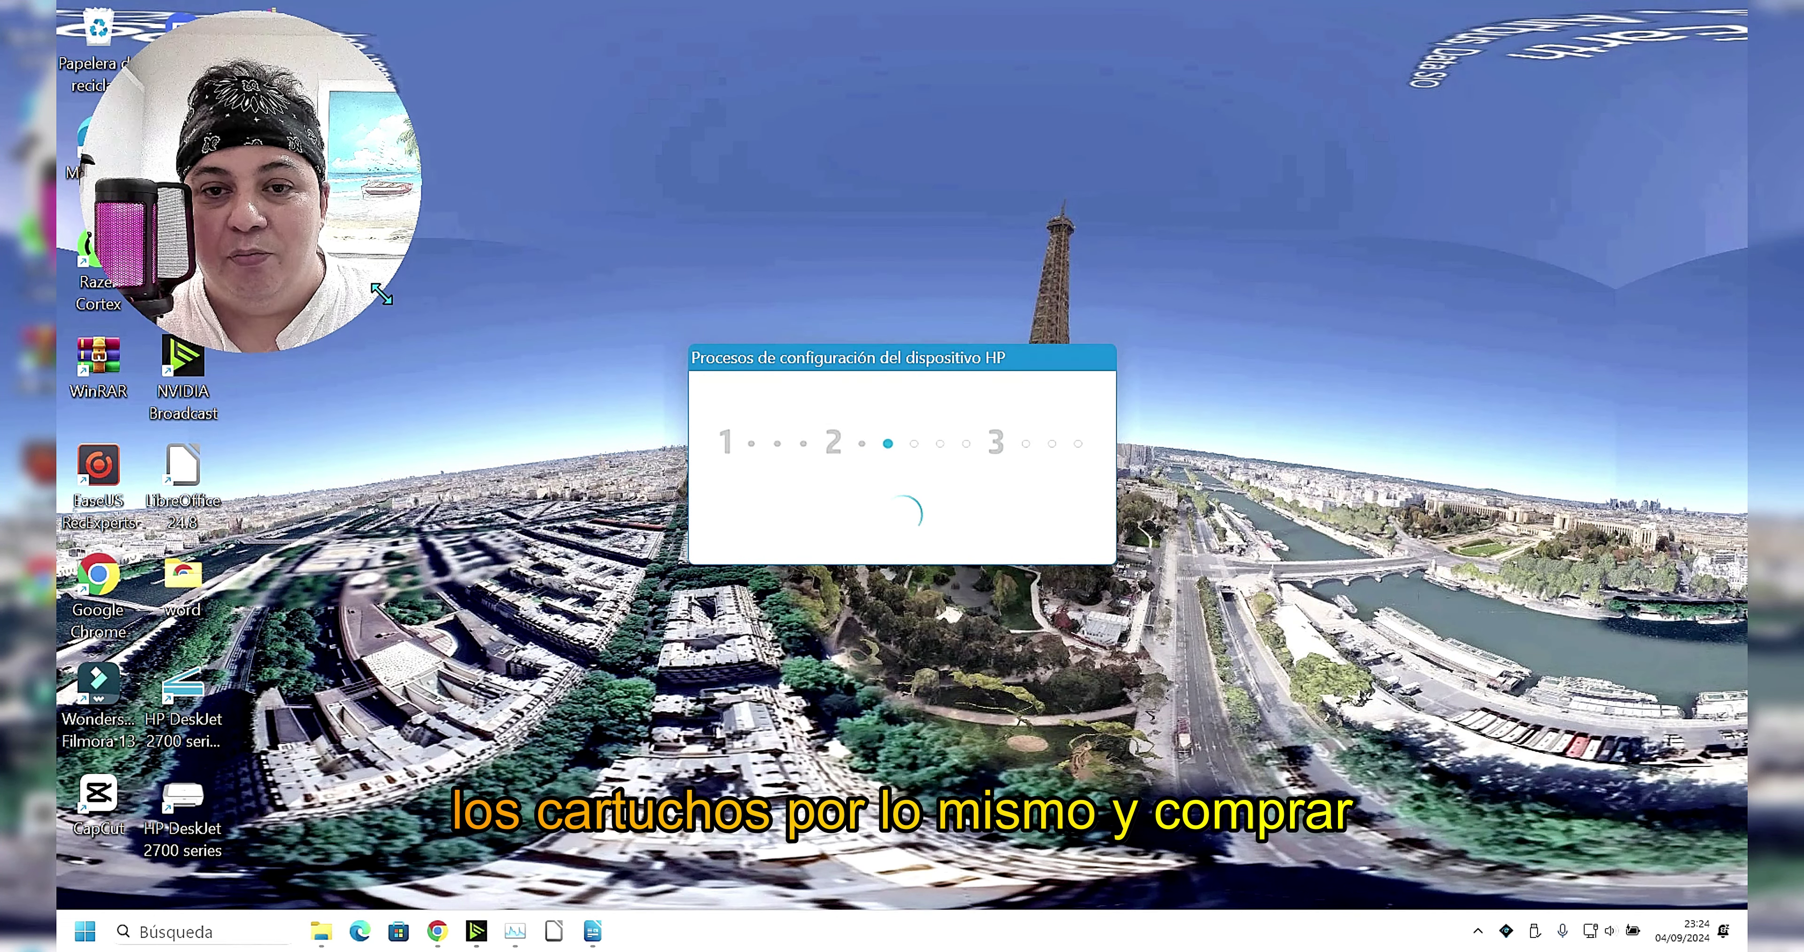
- Close the finished DeskJet 2700 setup with Finalizar on 'Configuración completada'
left_click_drag(379, 296, 524, 448)
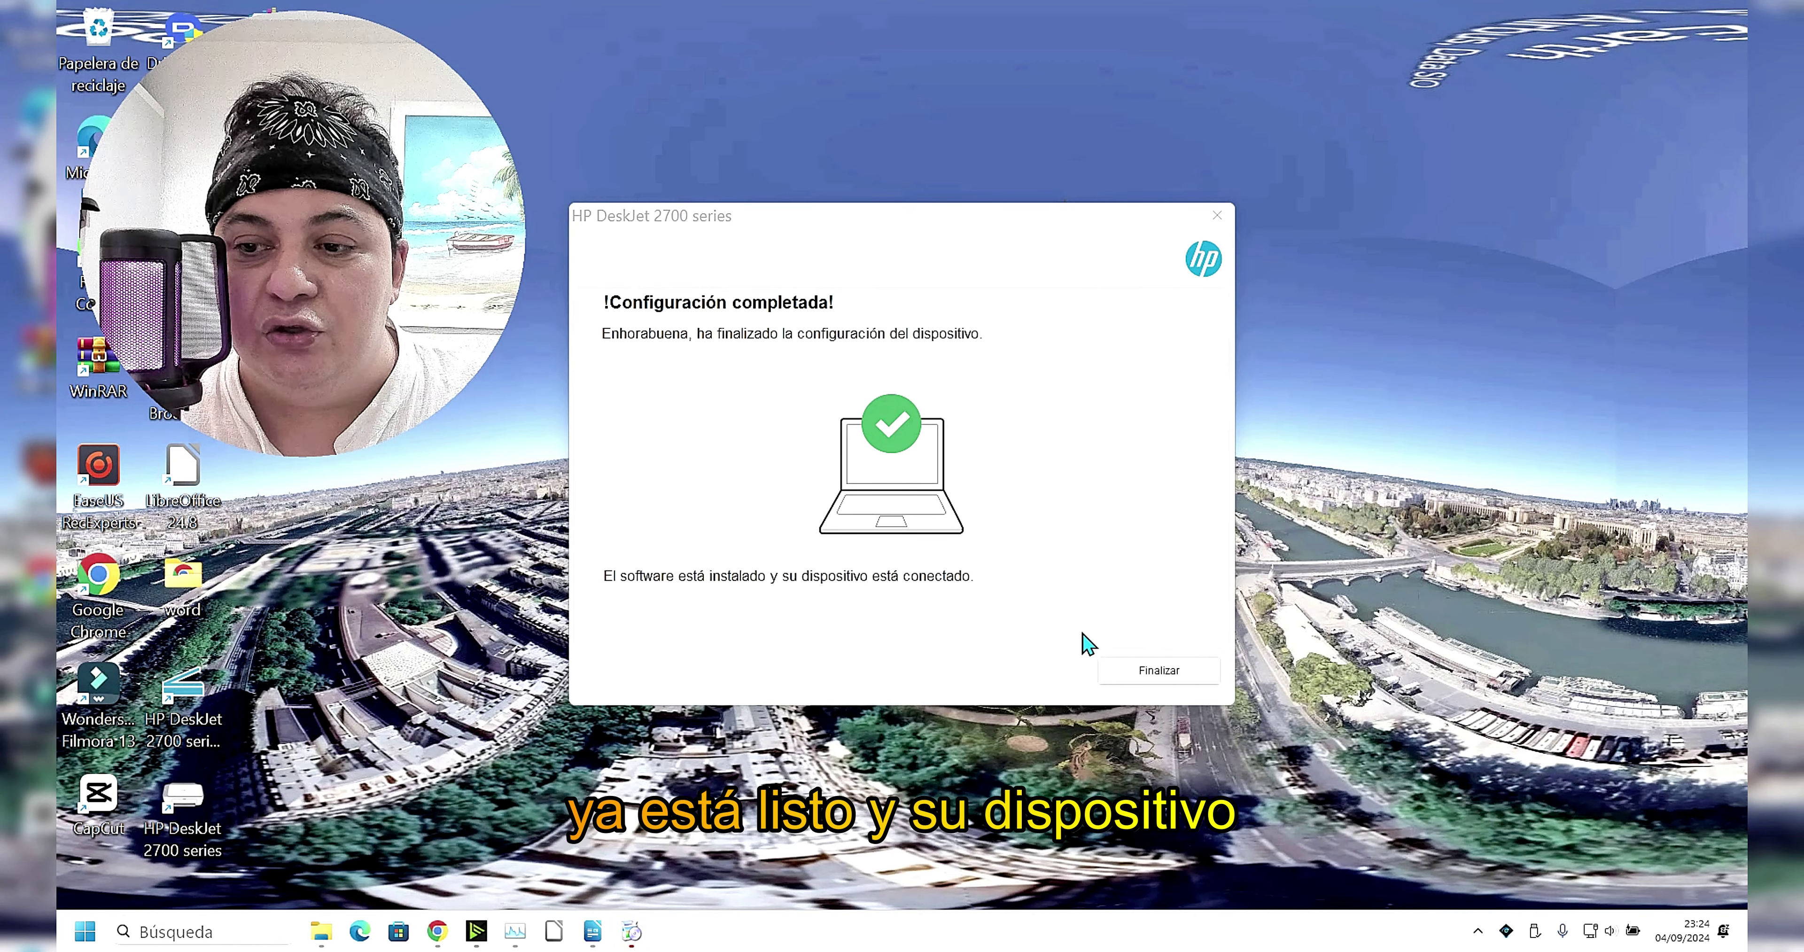
left_click(1158, 675)
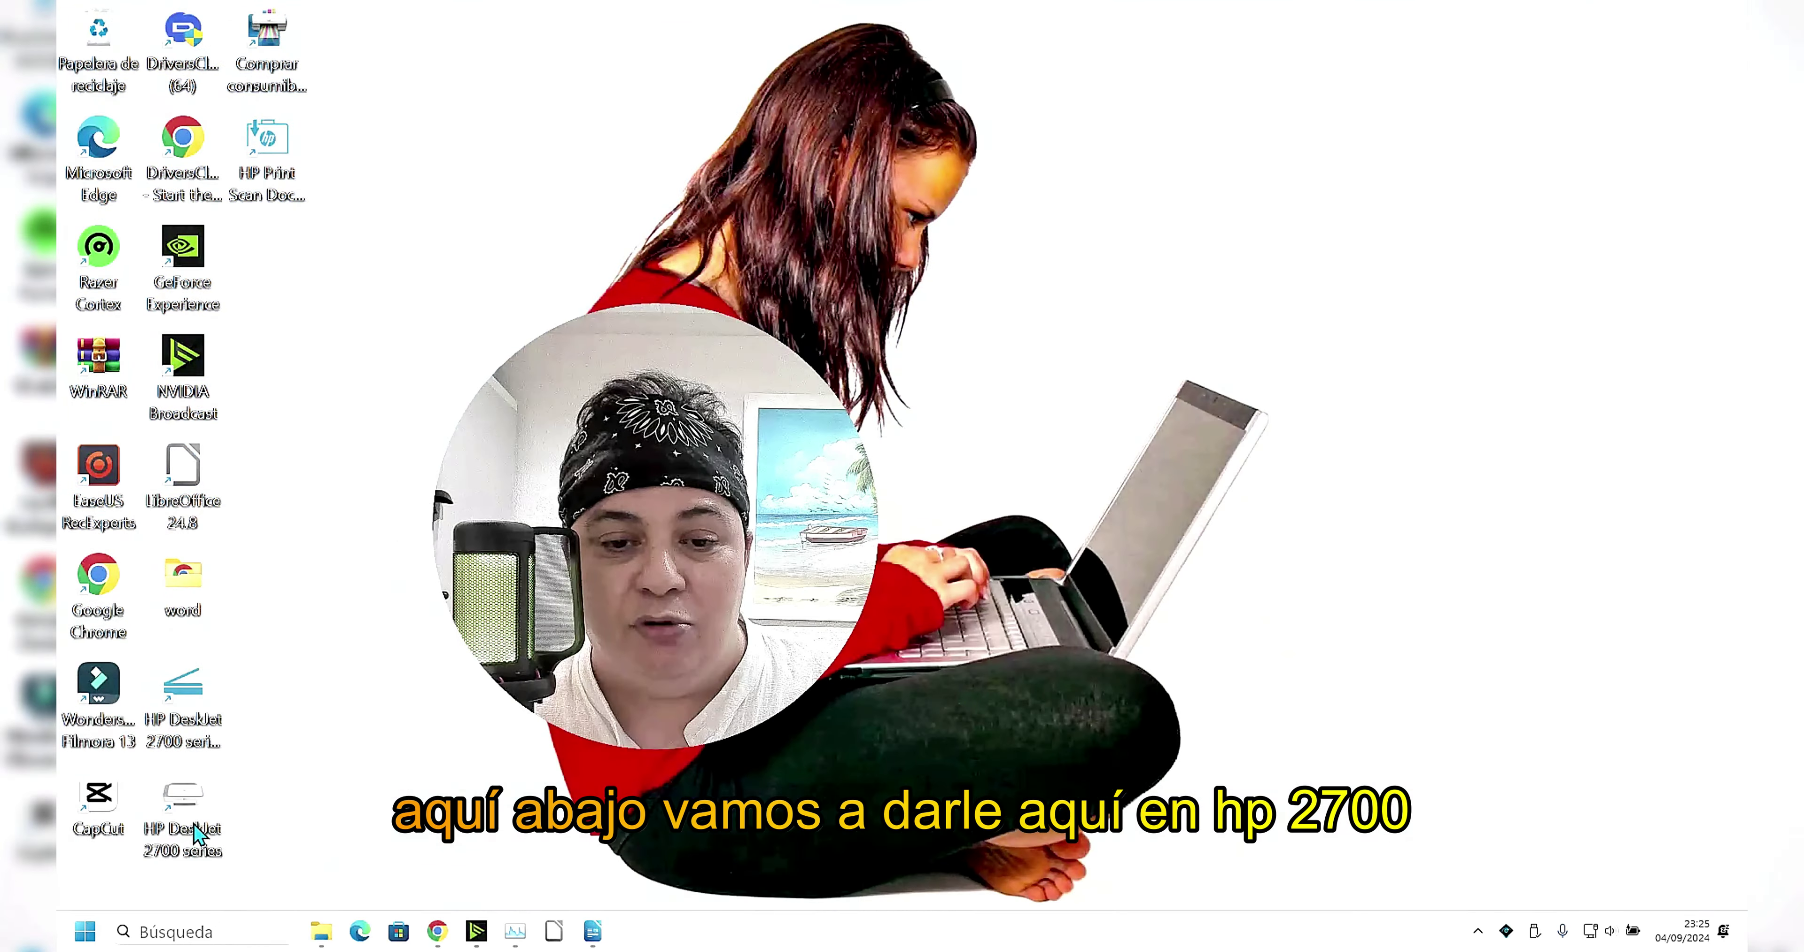
- Launch the HP DeskJet 2700 series printer assistant and open its printing preferences
double_click(196, 835)
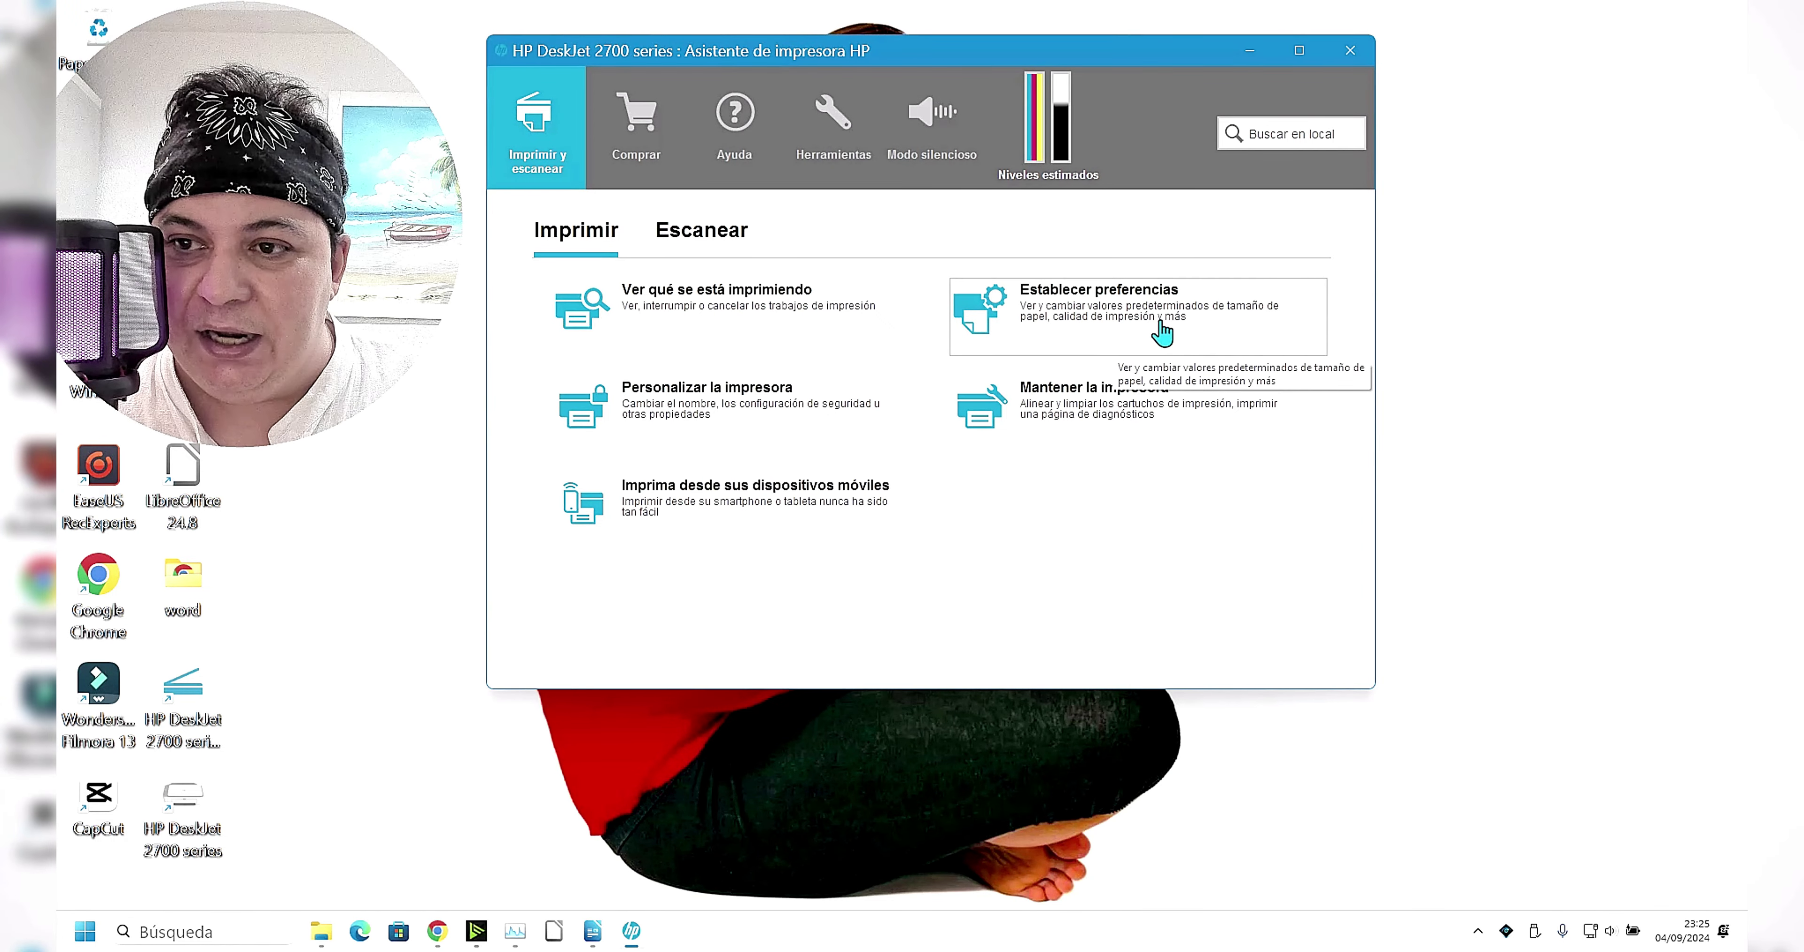
left_click(1179, 323)
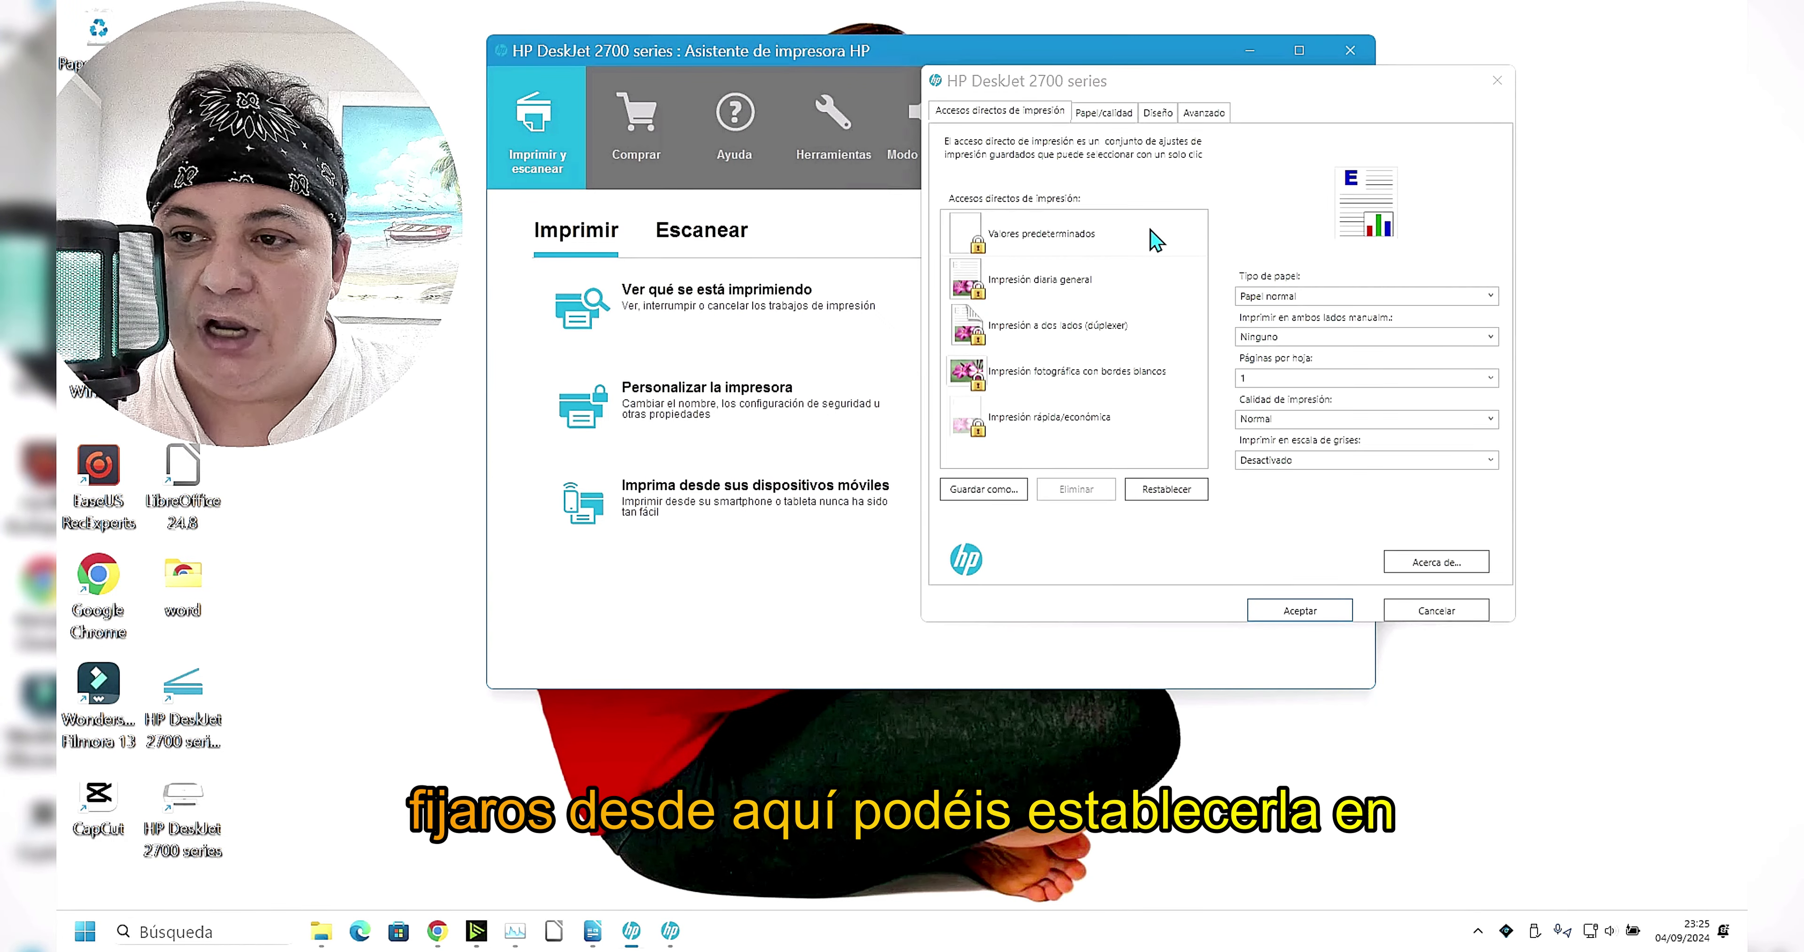
left_click_drag(1182, 67, 1099, 54)
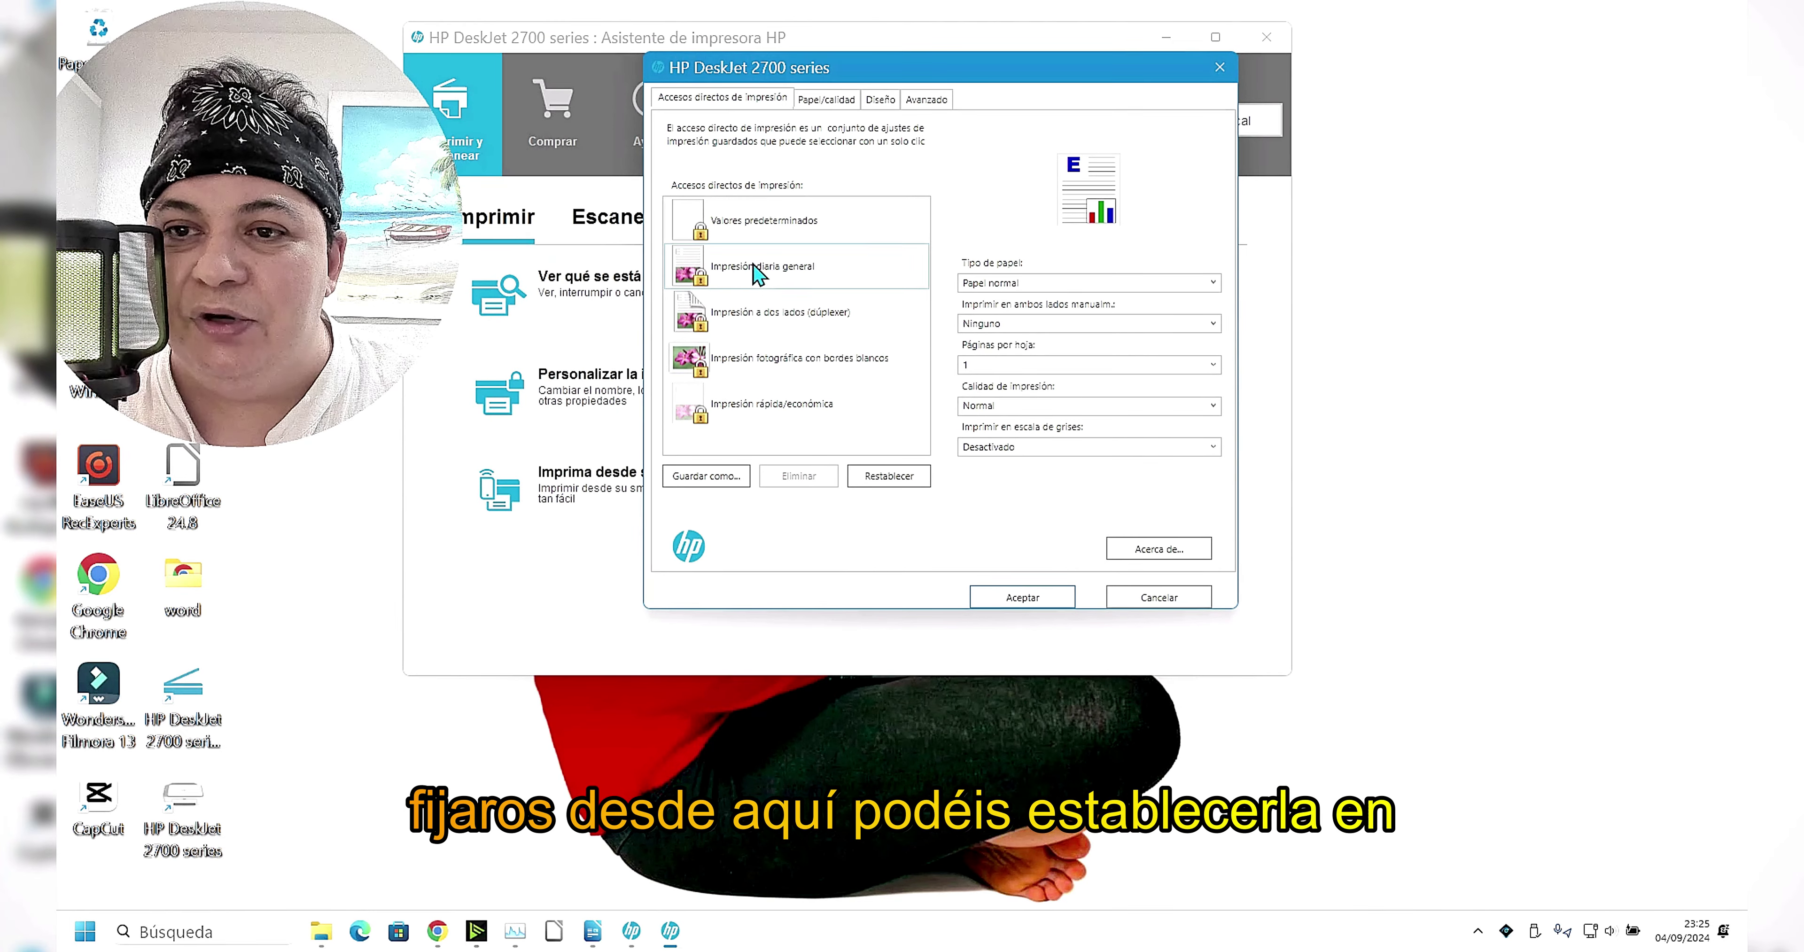
- Keep two-sided printing at Ninguno and print quality at Normal, then bring up the grayscale options
left_click(1127, 323)
left_click(1127, 323)
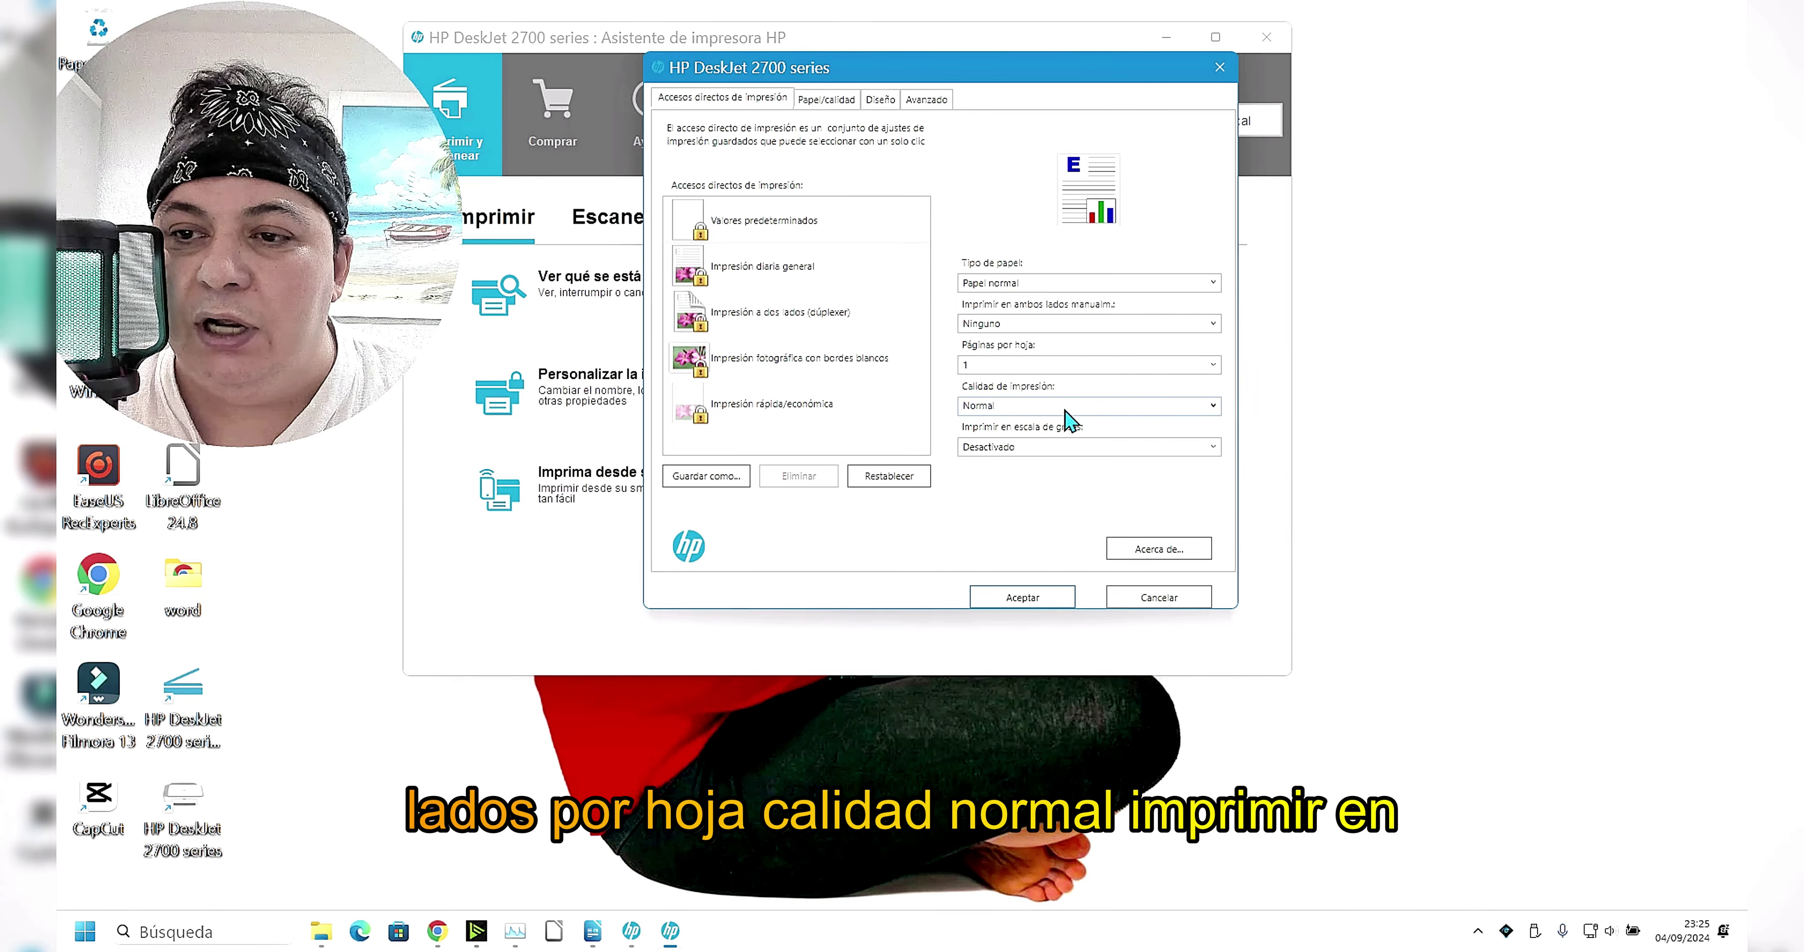
left_click(1064, 410)
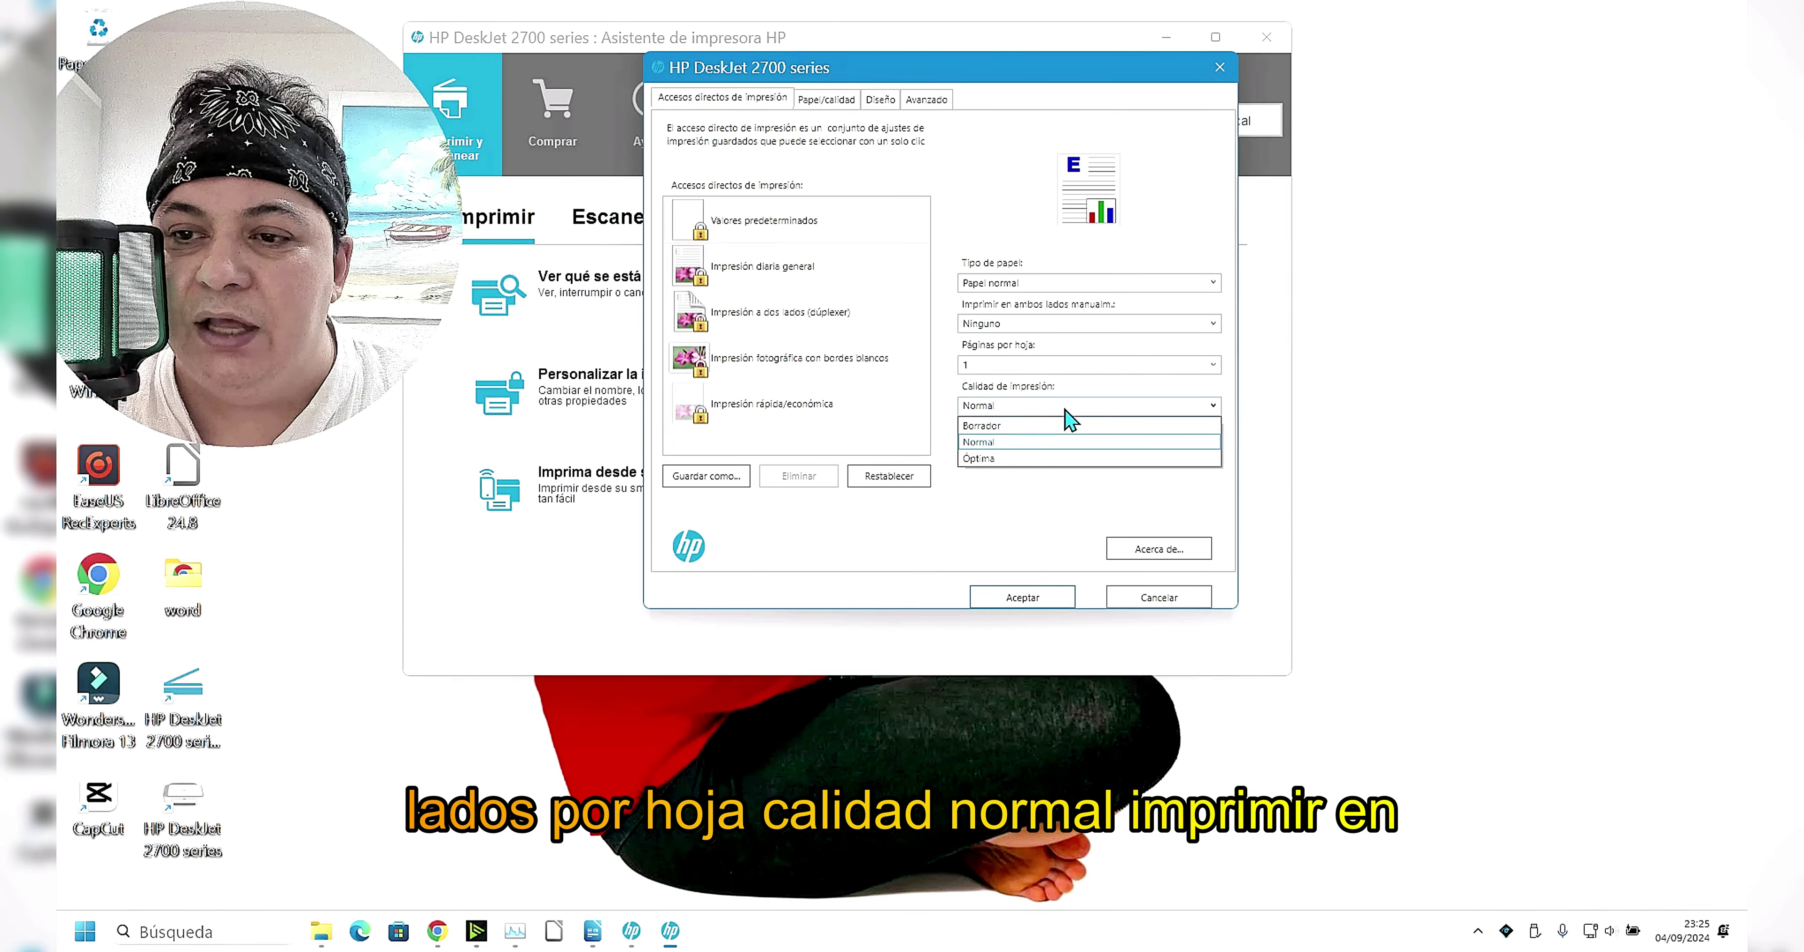
left_click(1069, 410)
left_click(1055, 447)
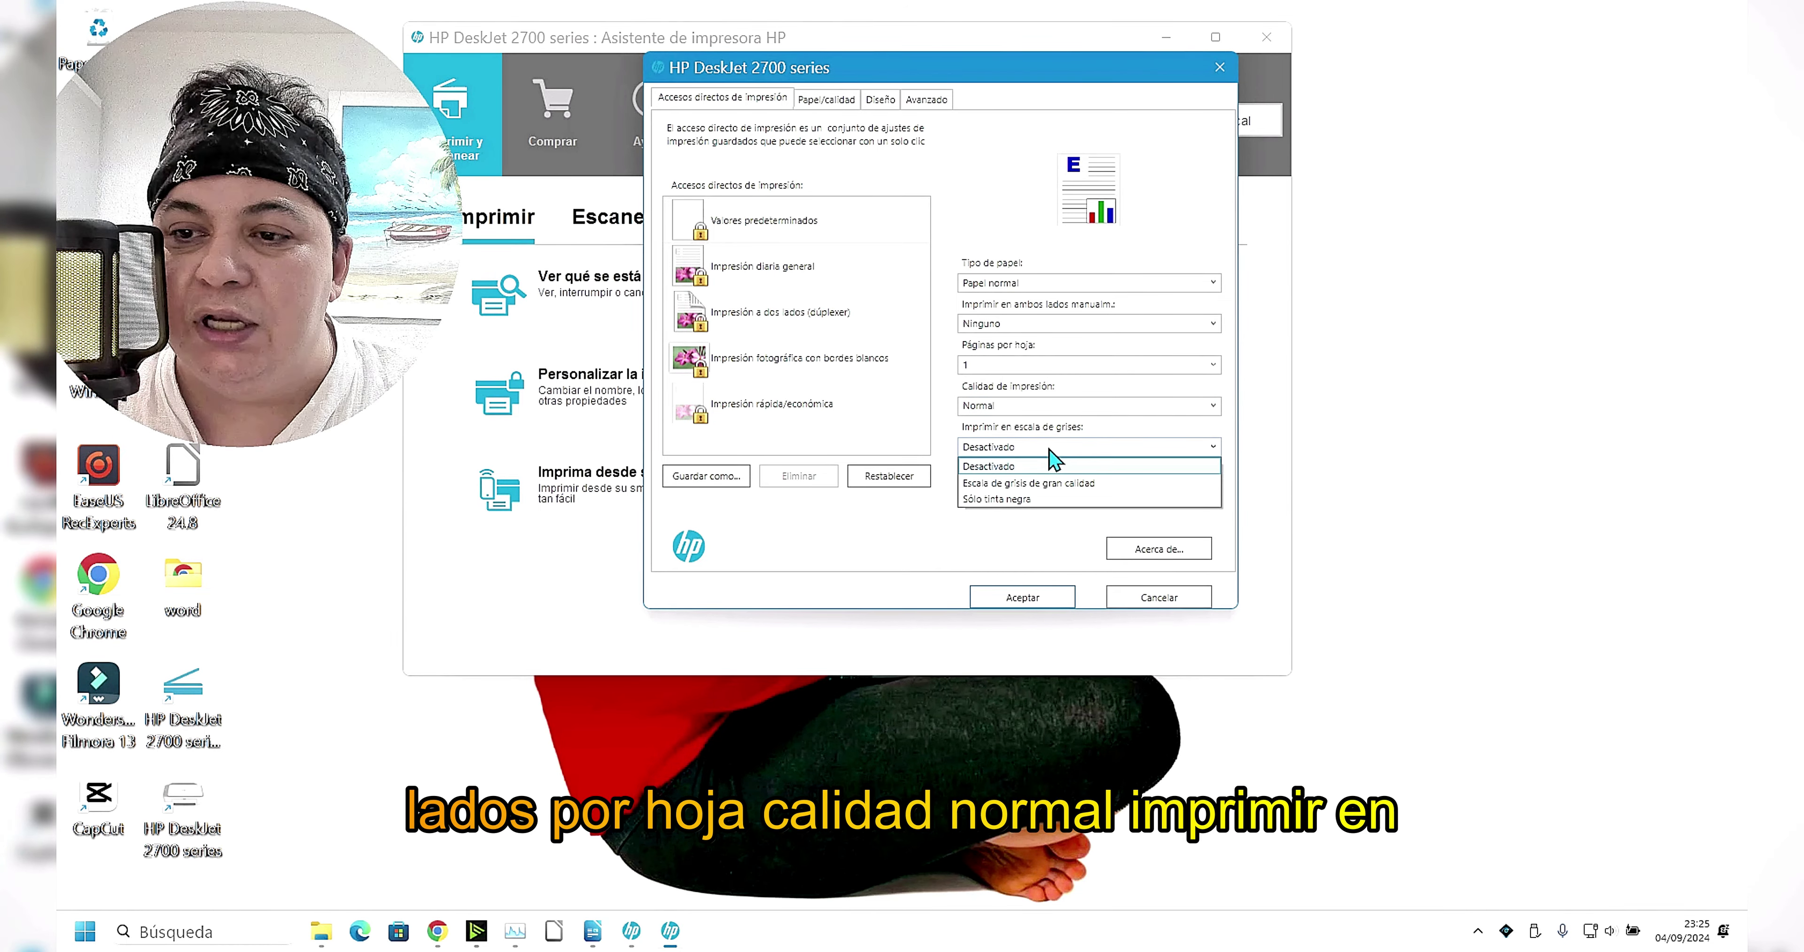
- Set grayscale printing to Sólo tinta negra and the paper size to A4
left_click(1036, 499)
left_click(827, 99)
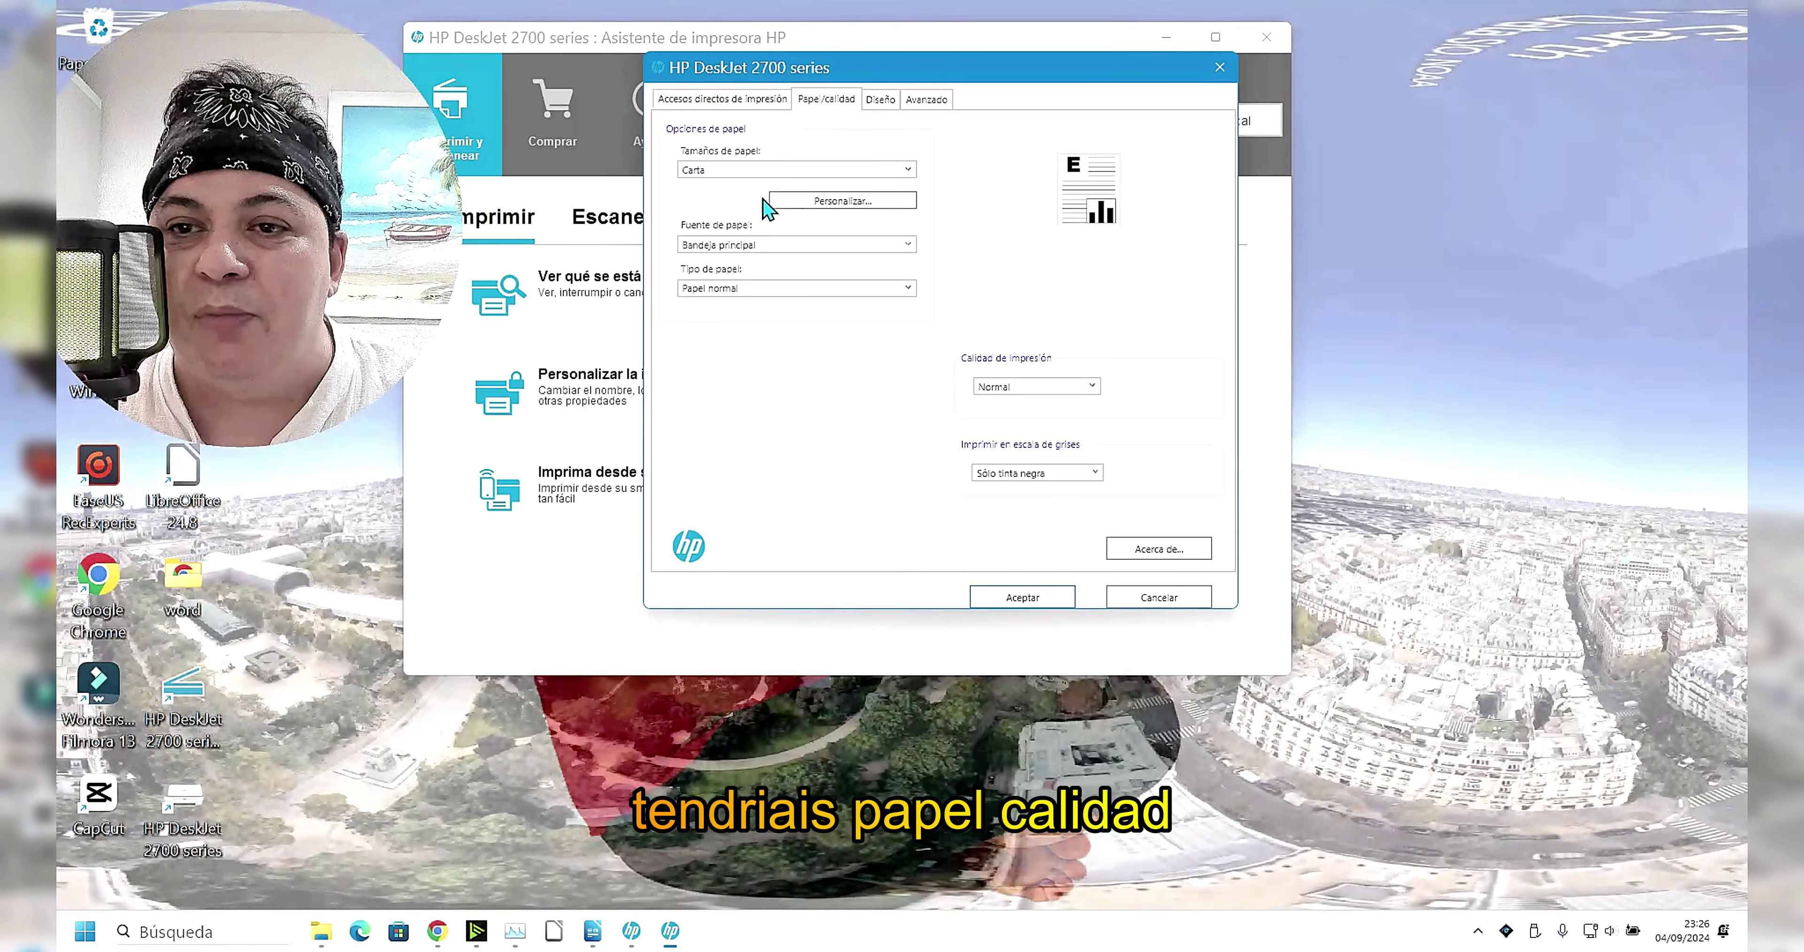
left_click(785, 170)
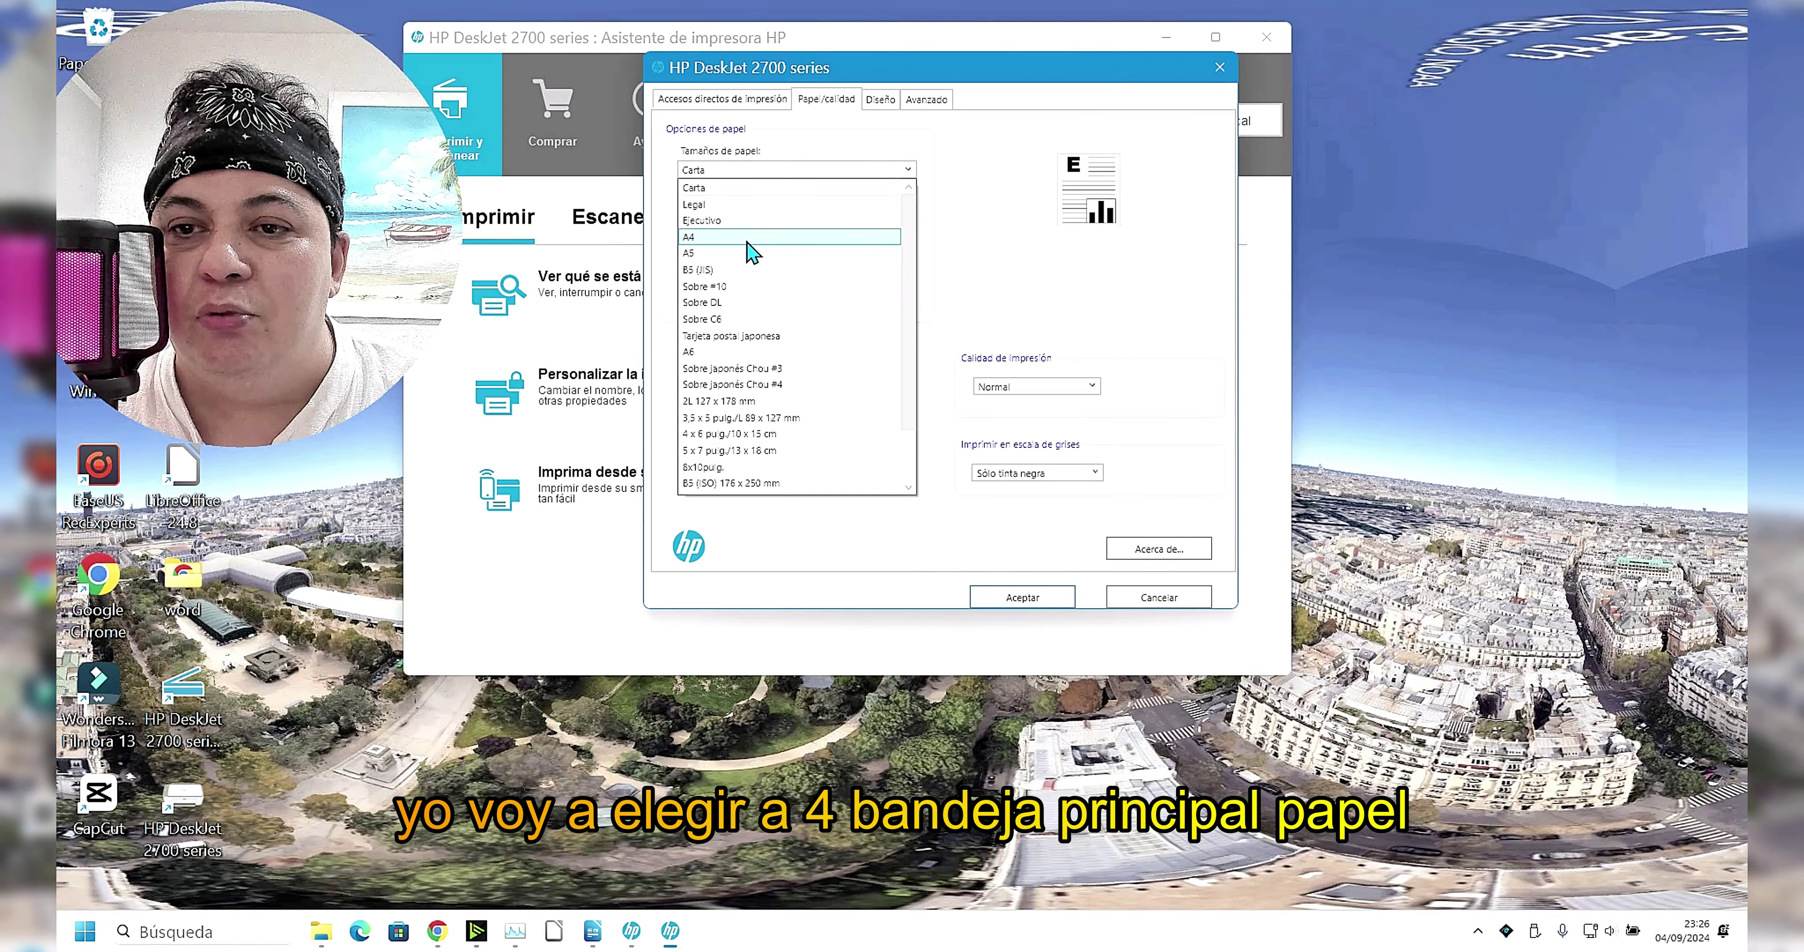
left_click(748, 250)
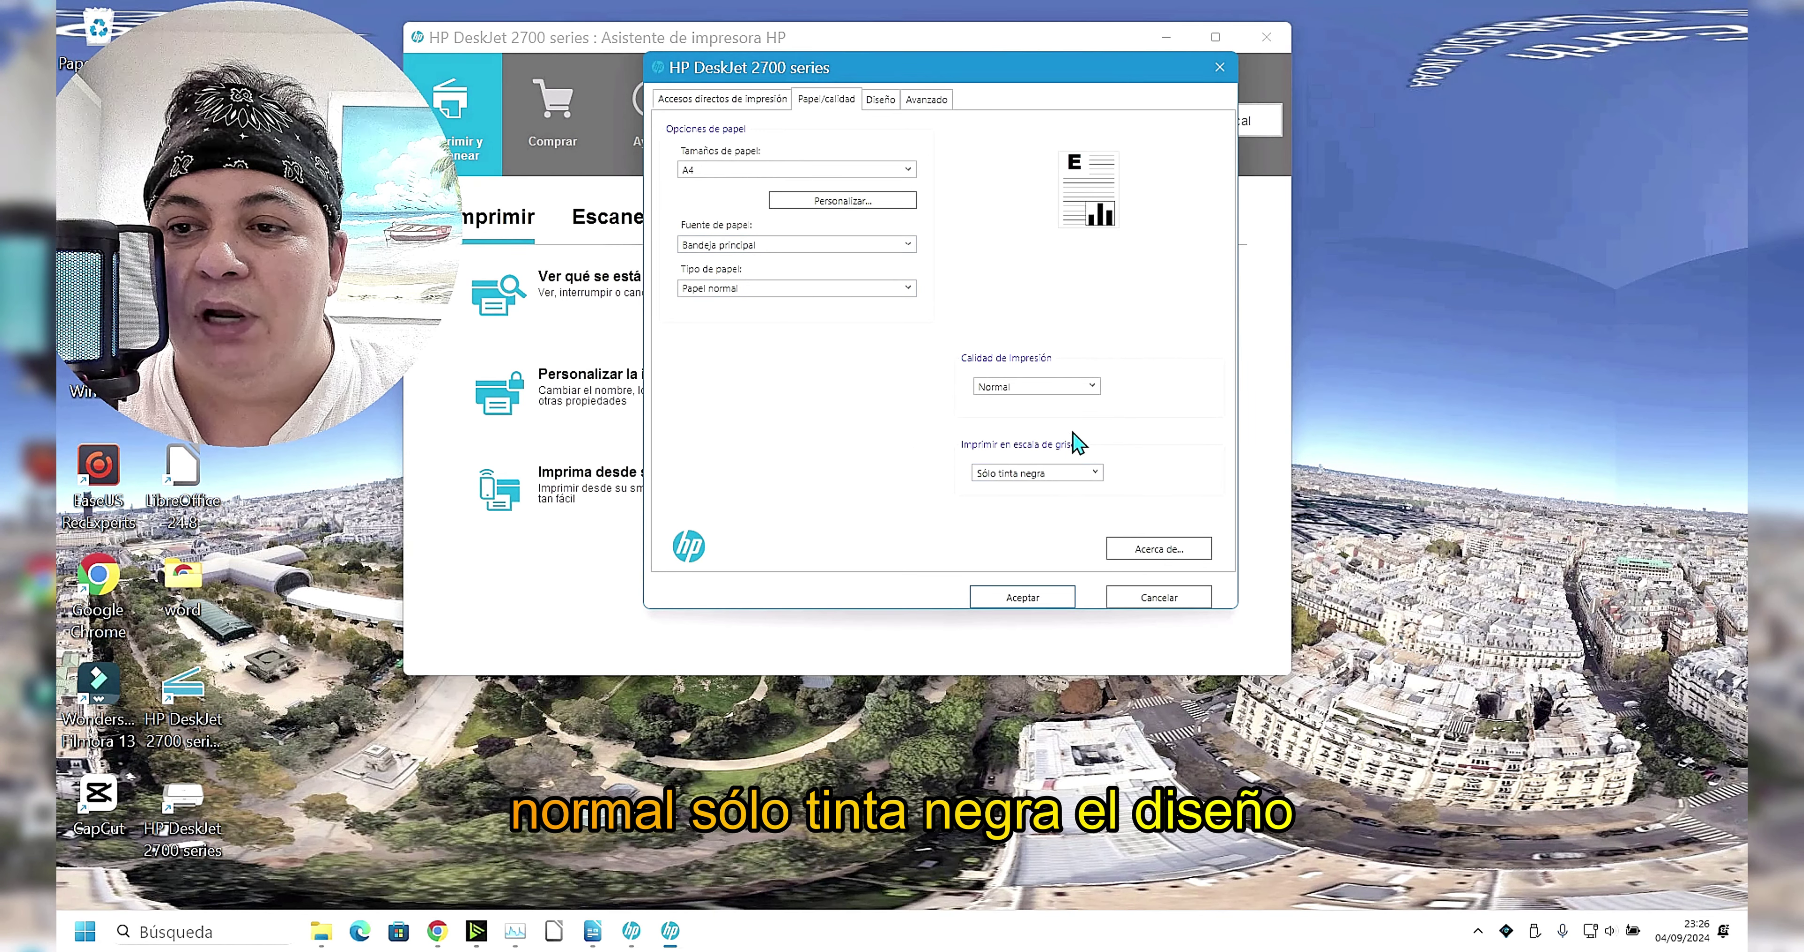
- Review the Diseño and Avanzado tabs, then save the preferences with Aceptar
left_click(884, 98)
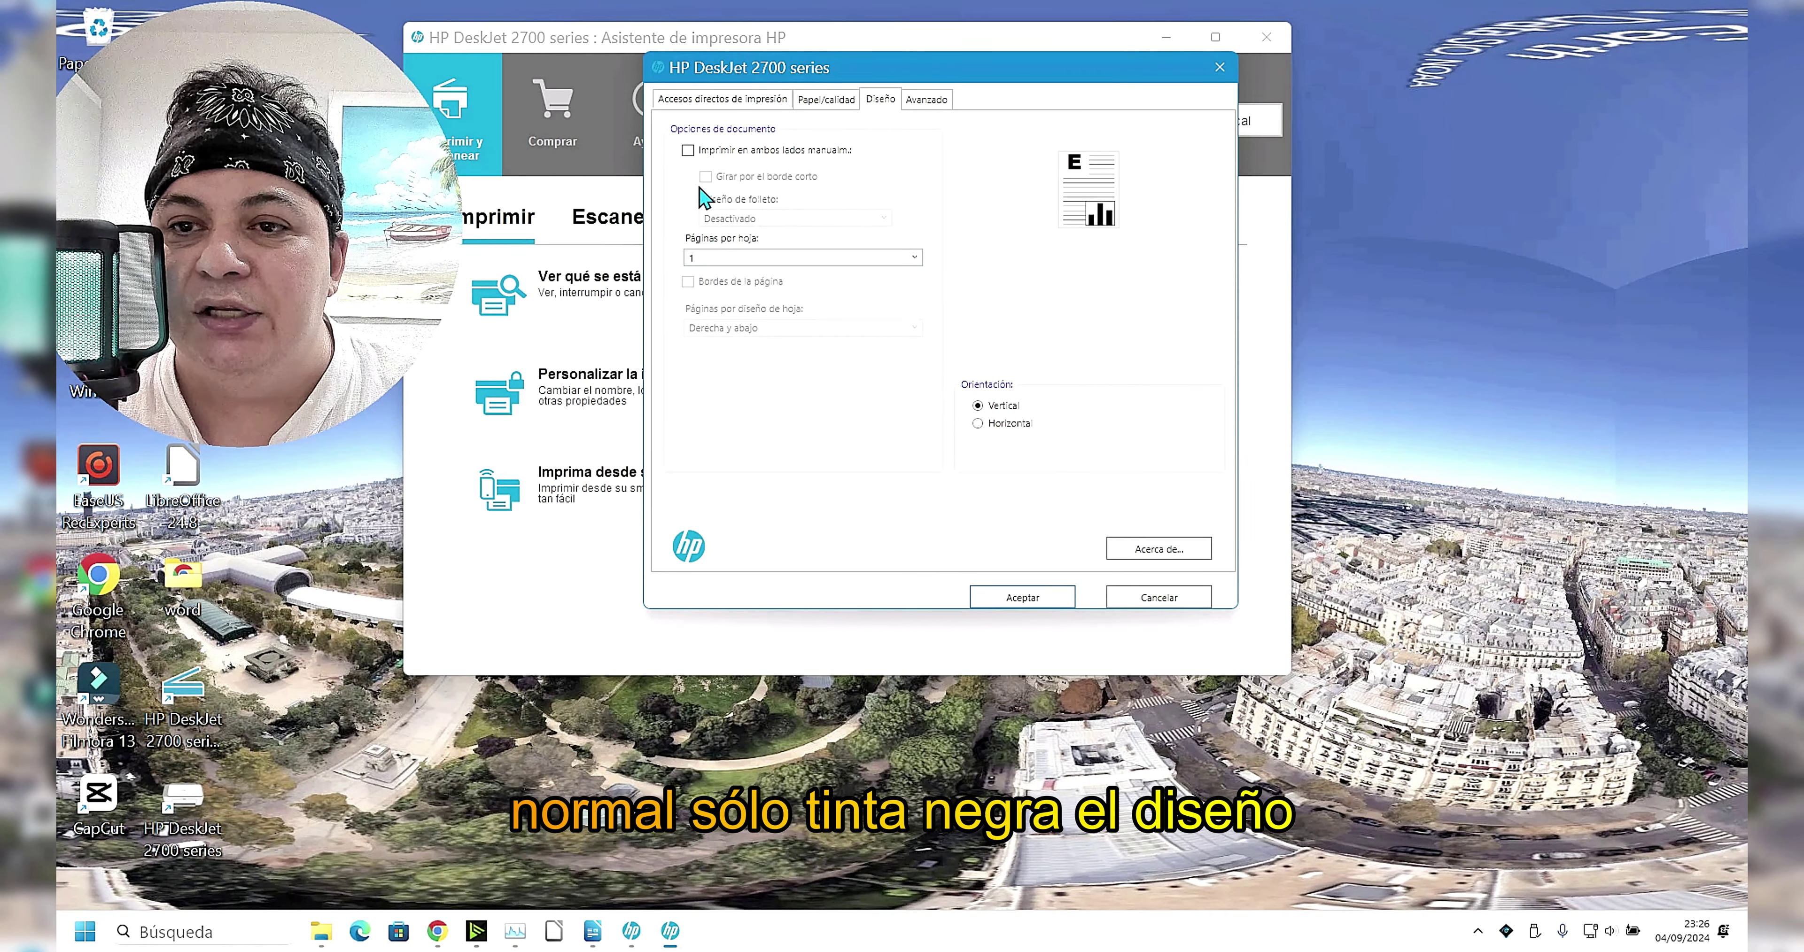
mouse_move(705, 151)
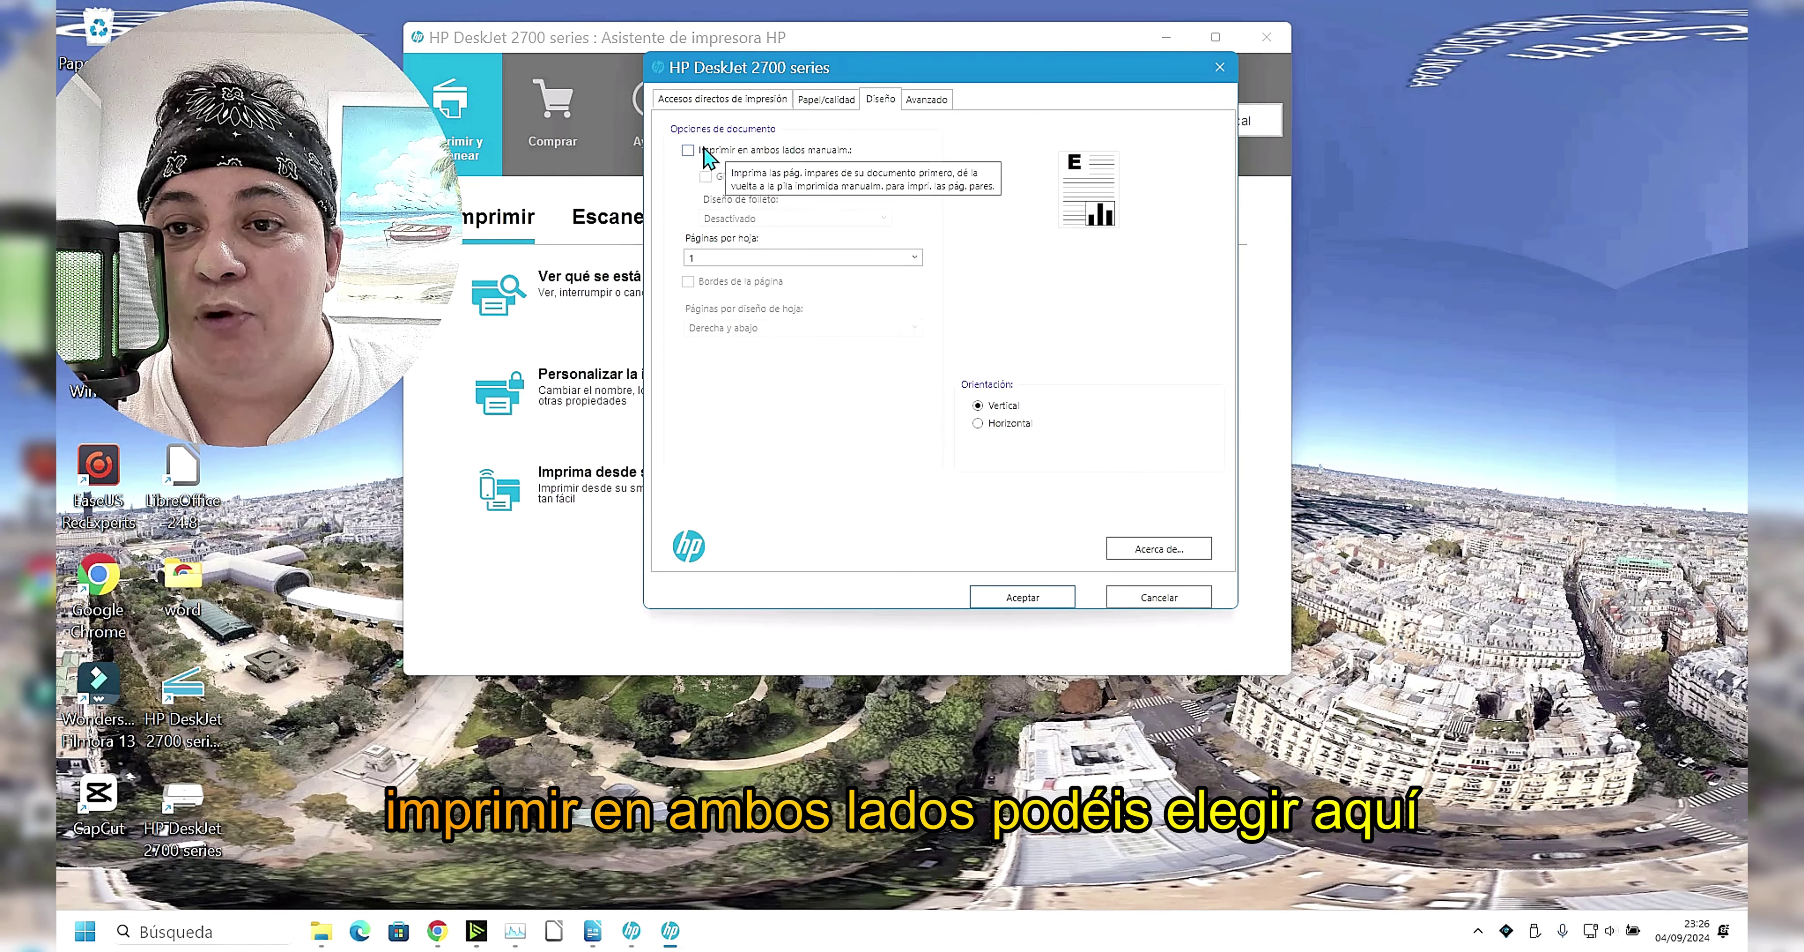
left_click(927, 100)
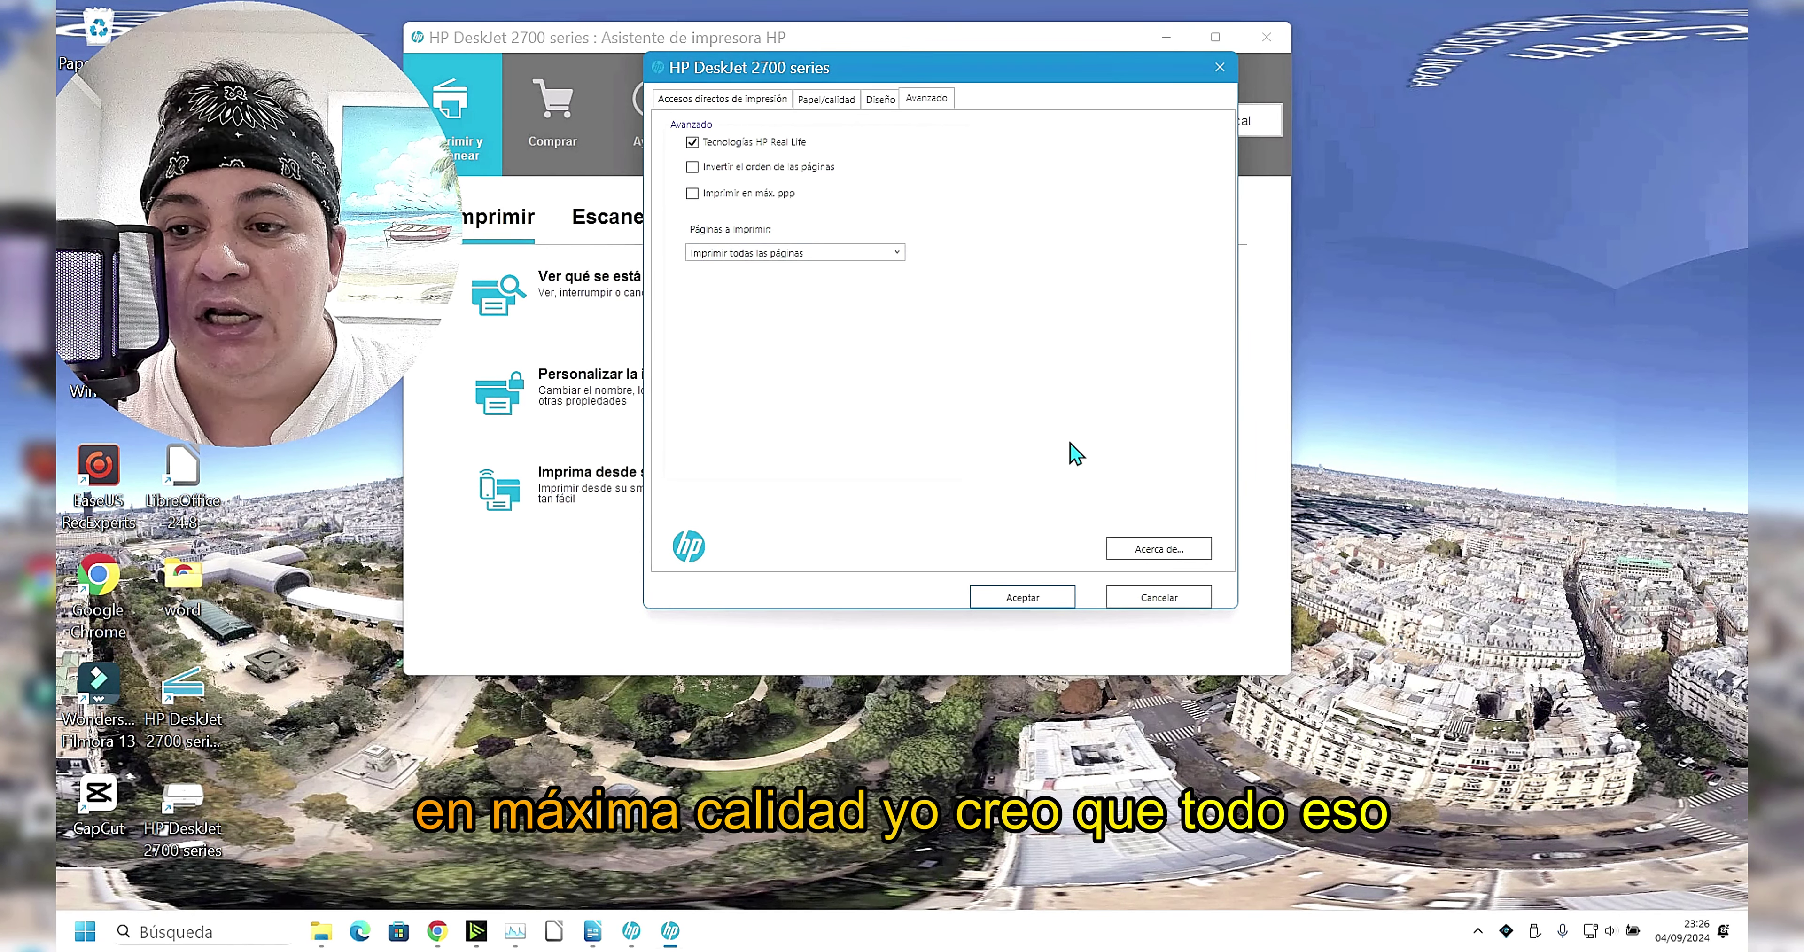
left_click(1029, 597)
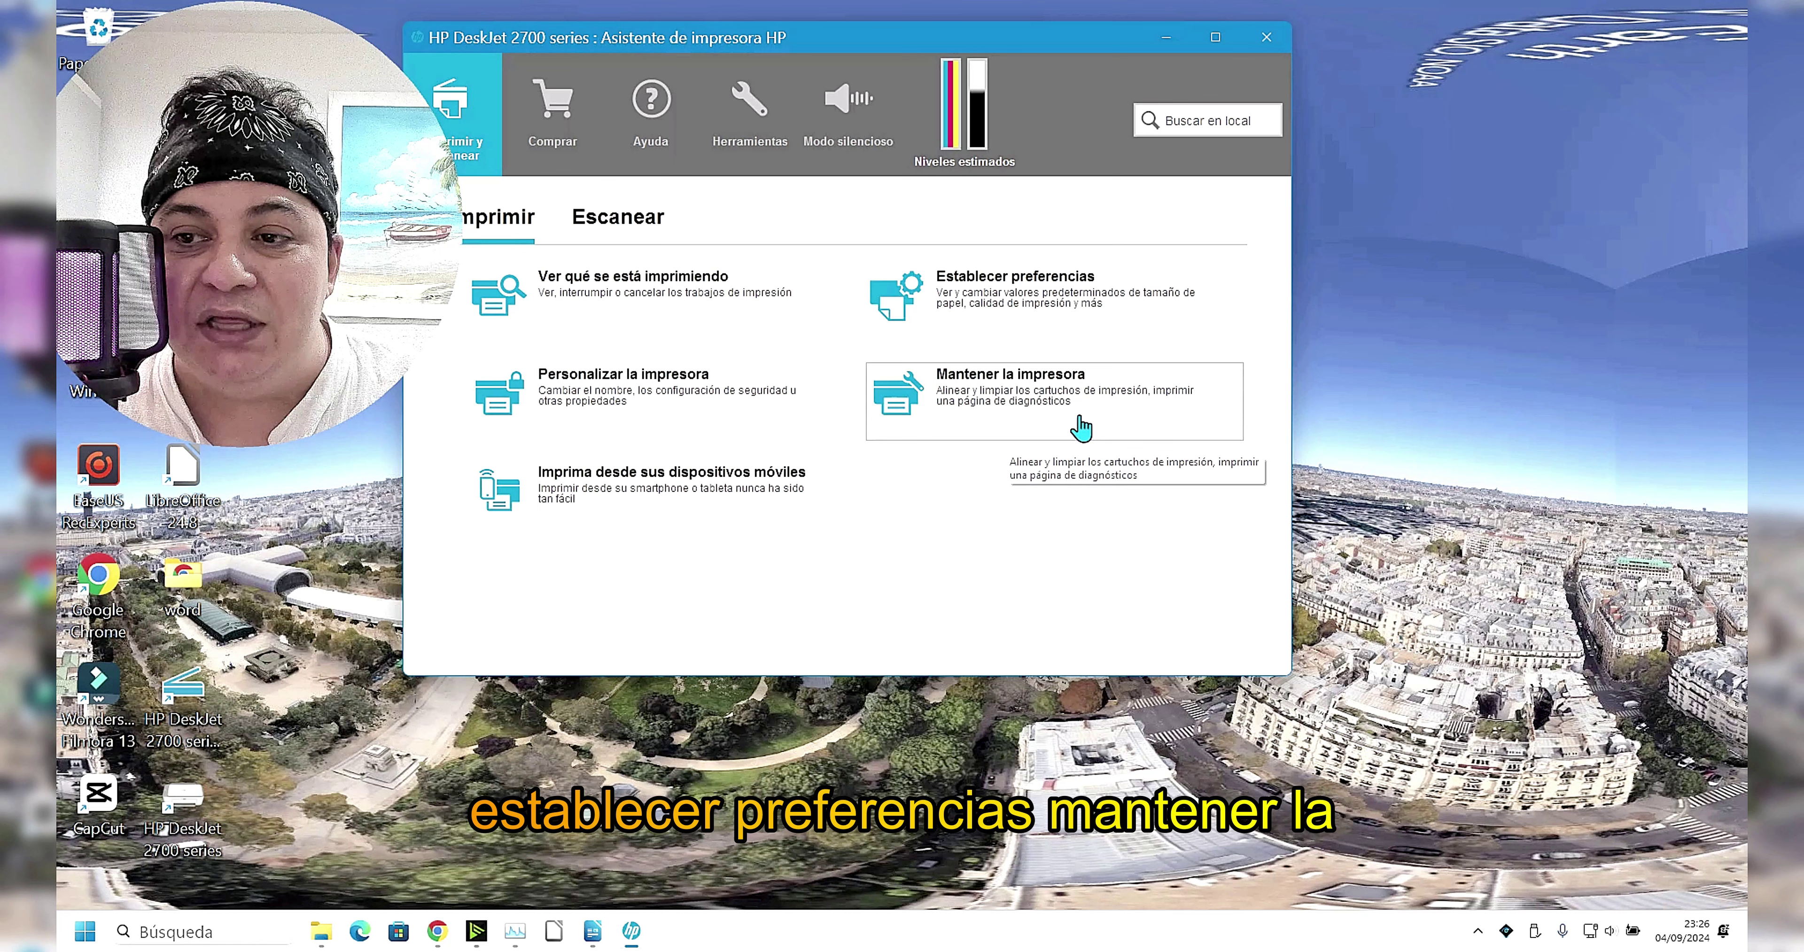
- From Mantener la impresora, run Alinear cartuchos and print the alignment page
left_click(1028, 426)
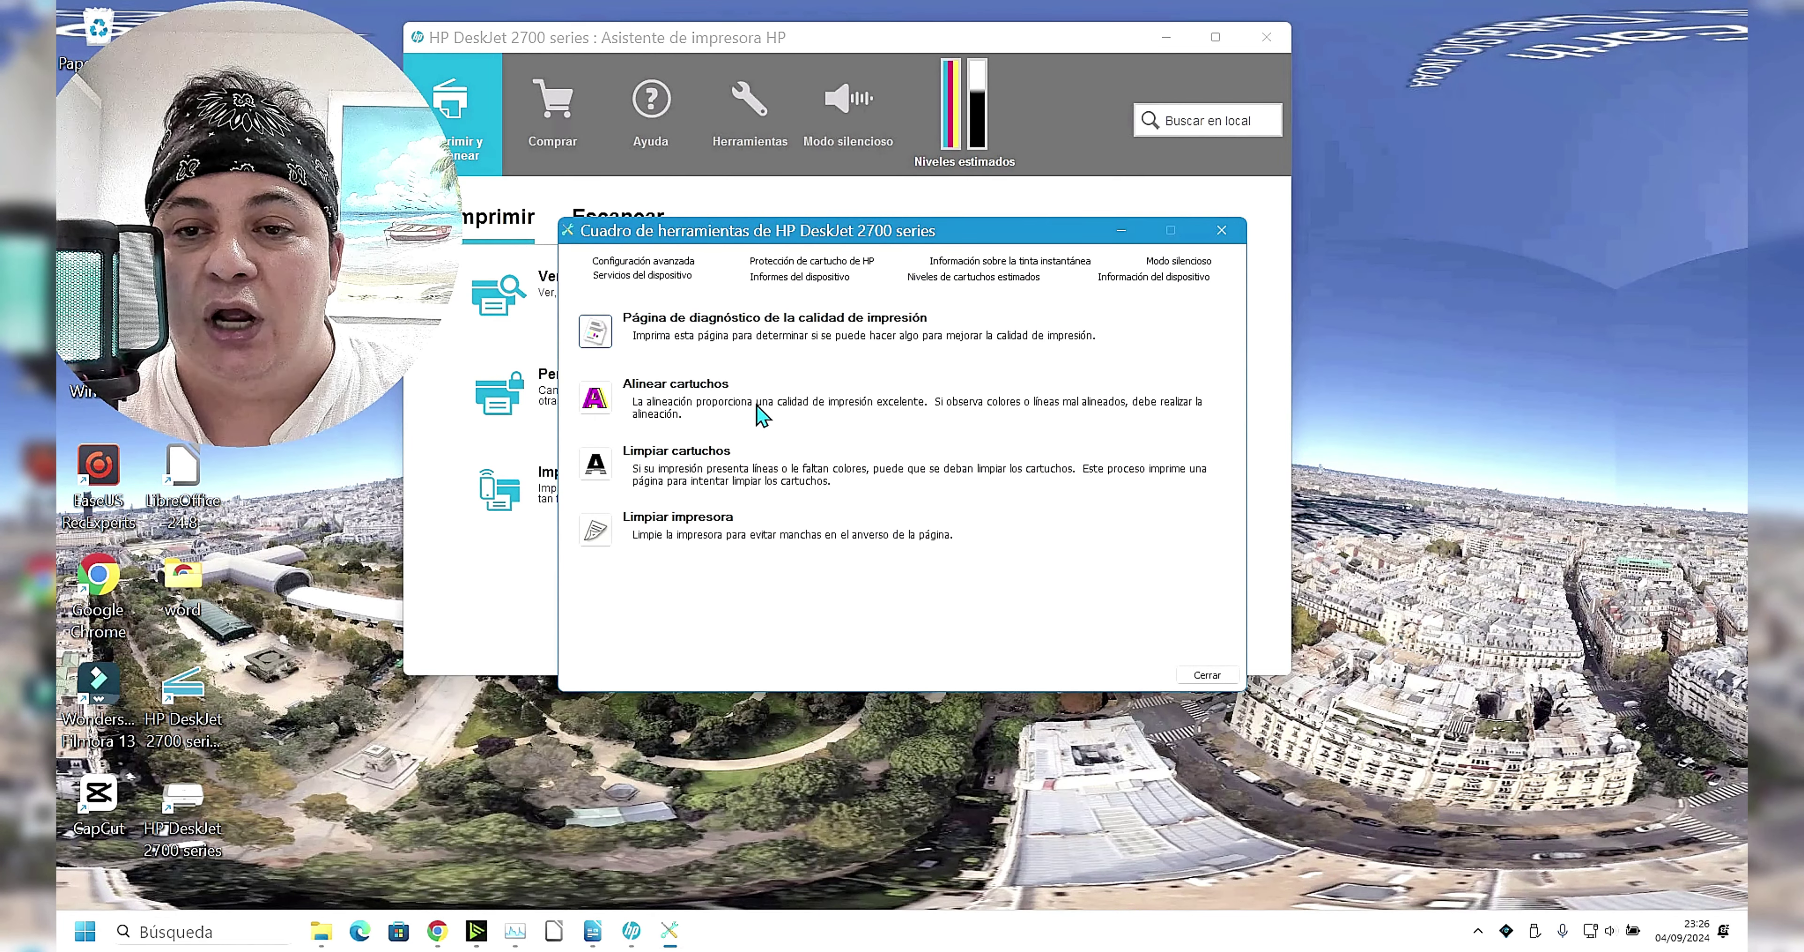
left_click(599, 411)
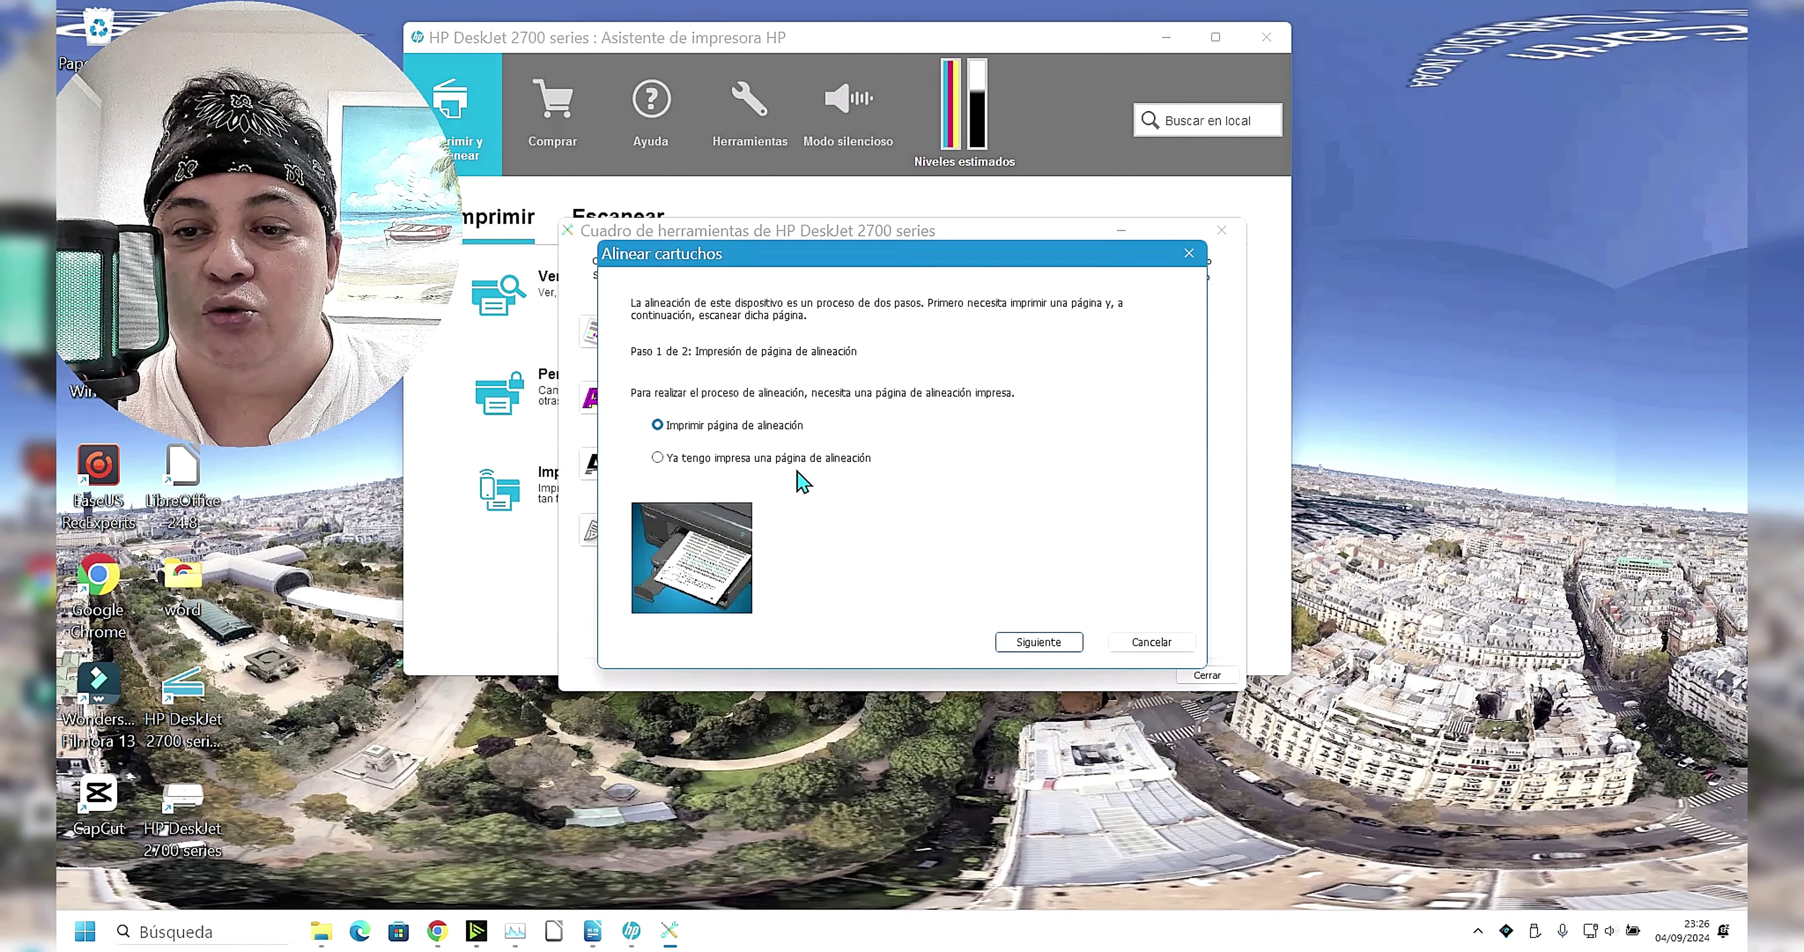
left_click(1039, 642)
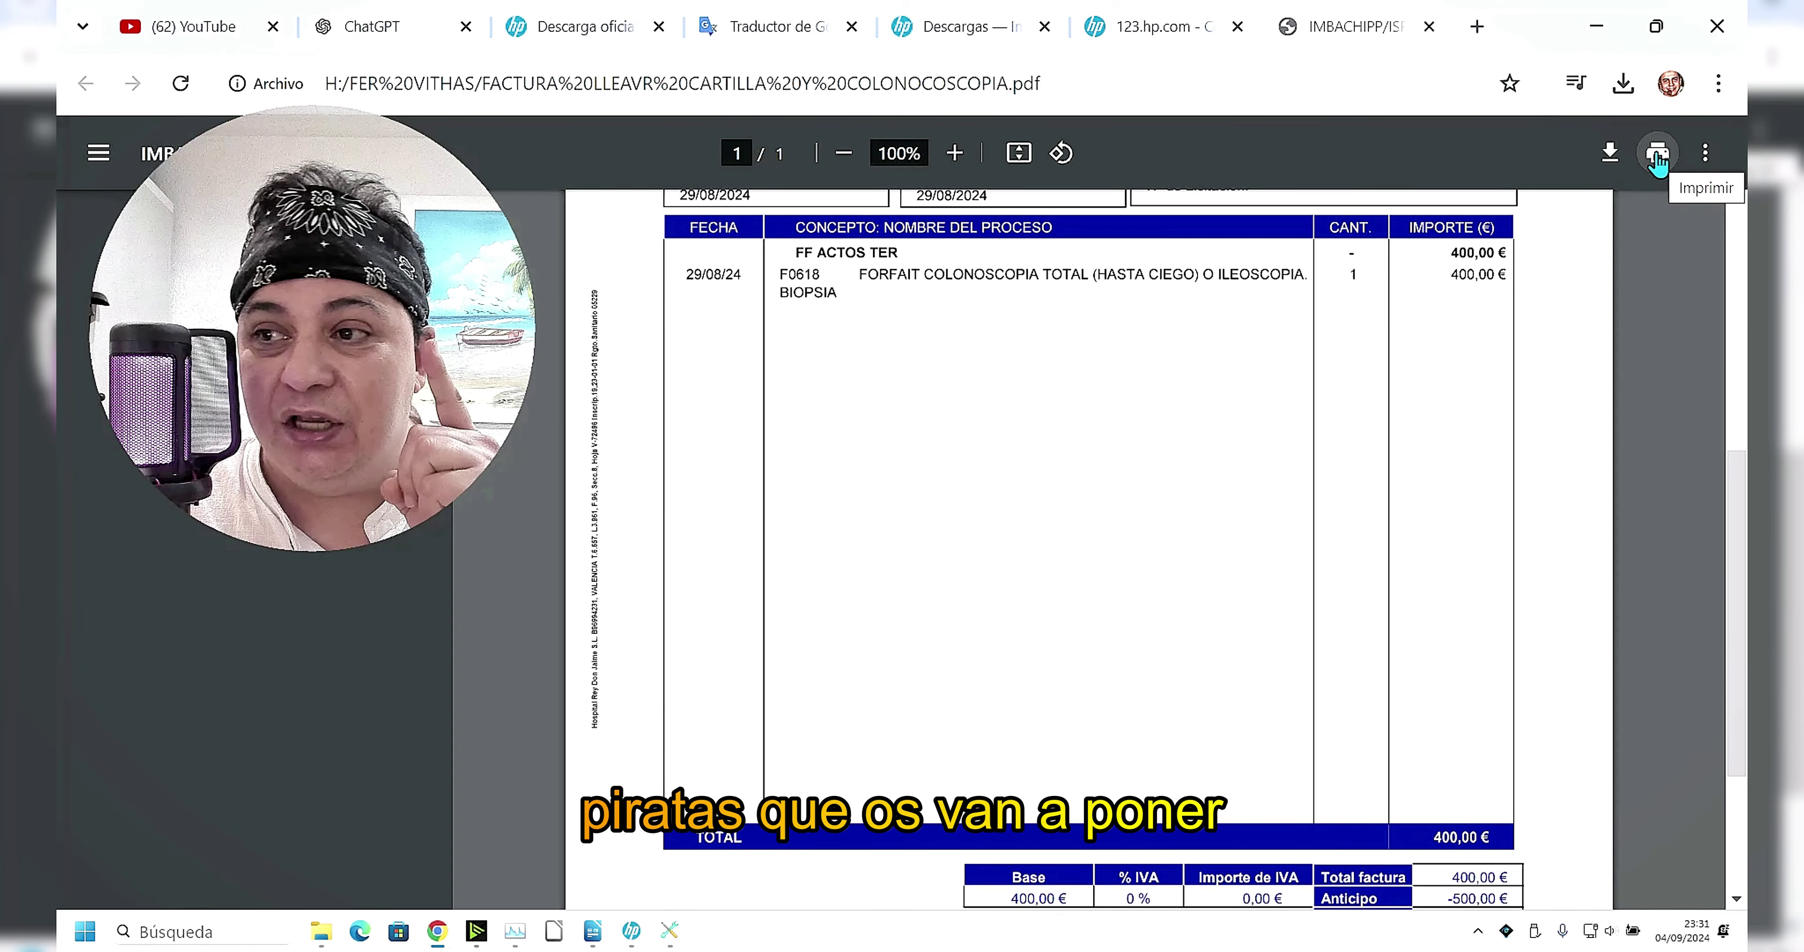
- Print the invoice PDF in Blanco y negro on the HP DeskJet 2700 series
left_click(1657, 154)
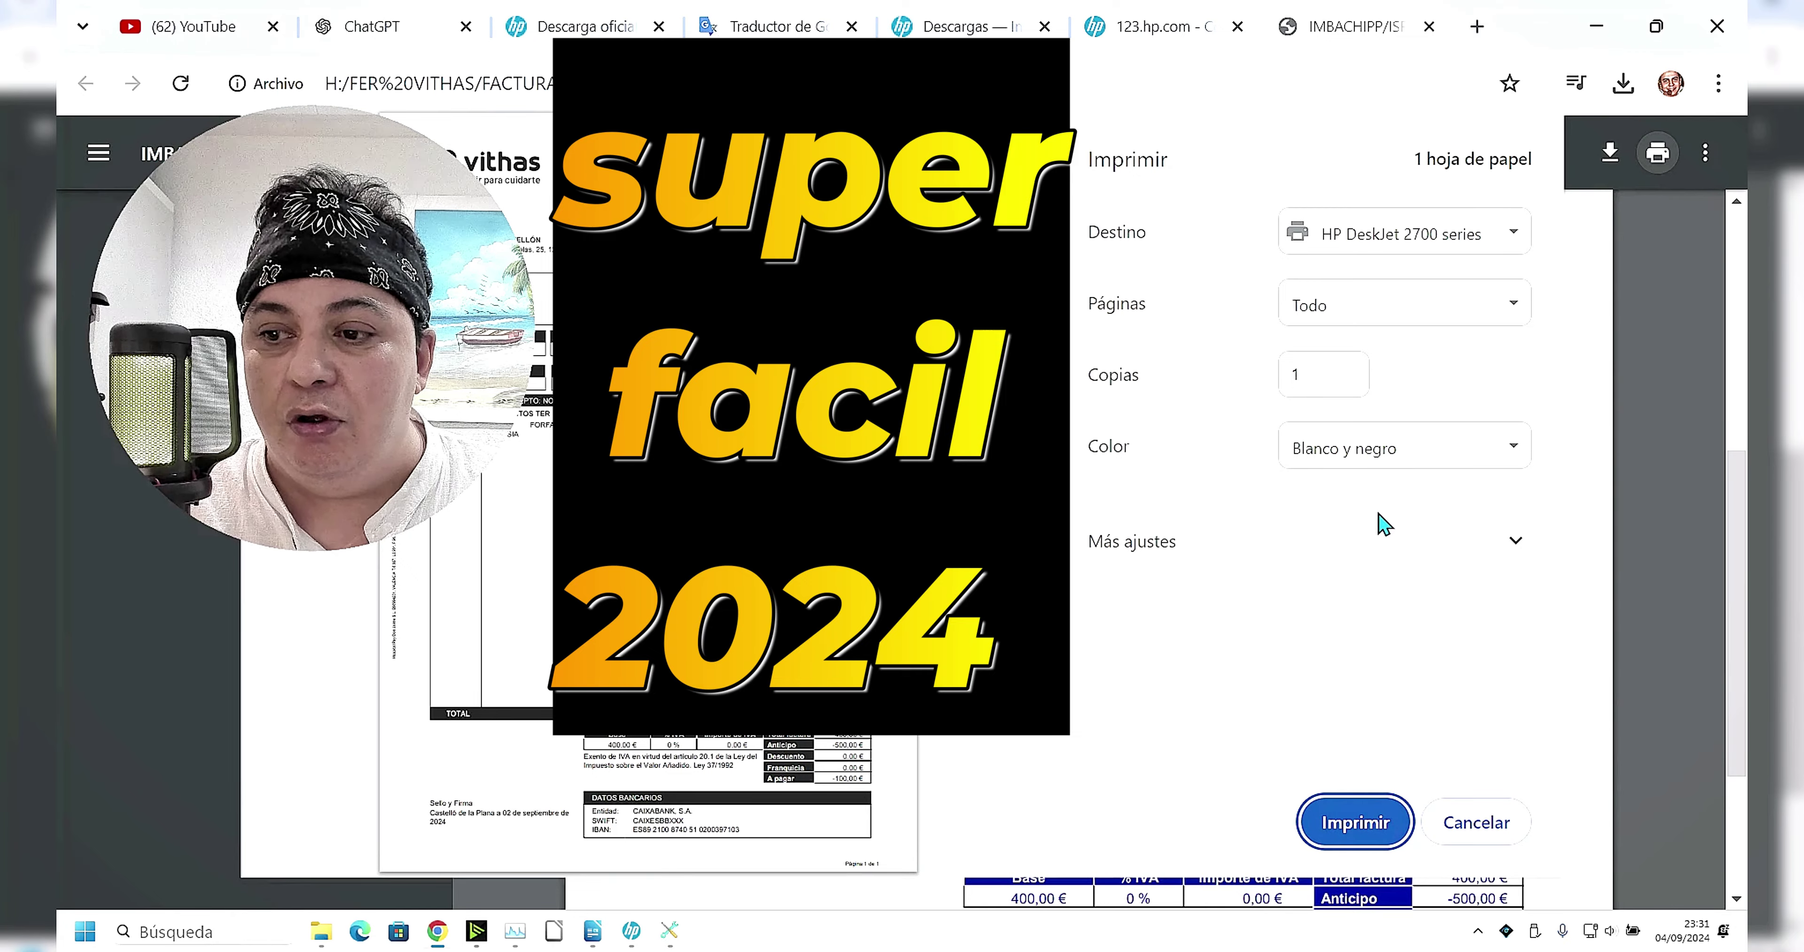
left_click(1351, 833)
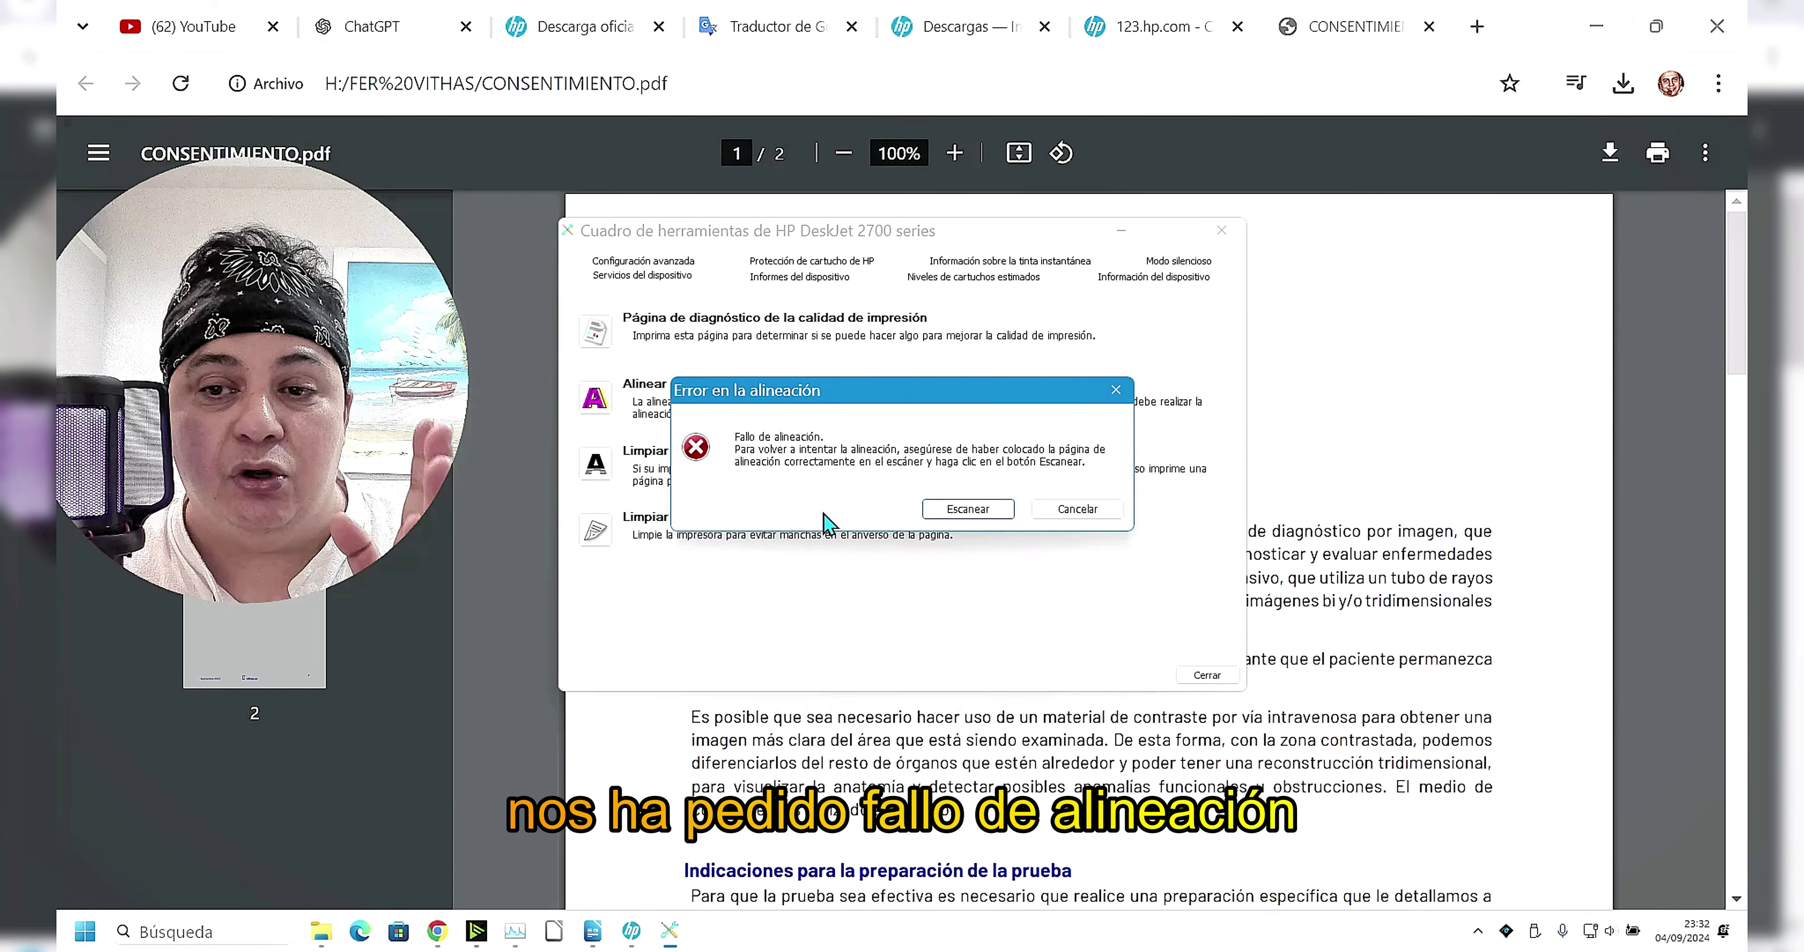
- Bring forward and dismiss the Error en la alineación message
left_click(818, 499)
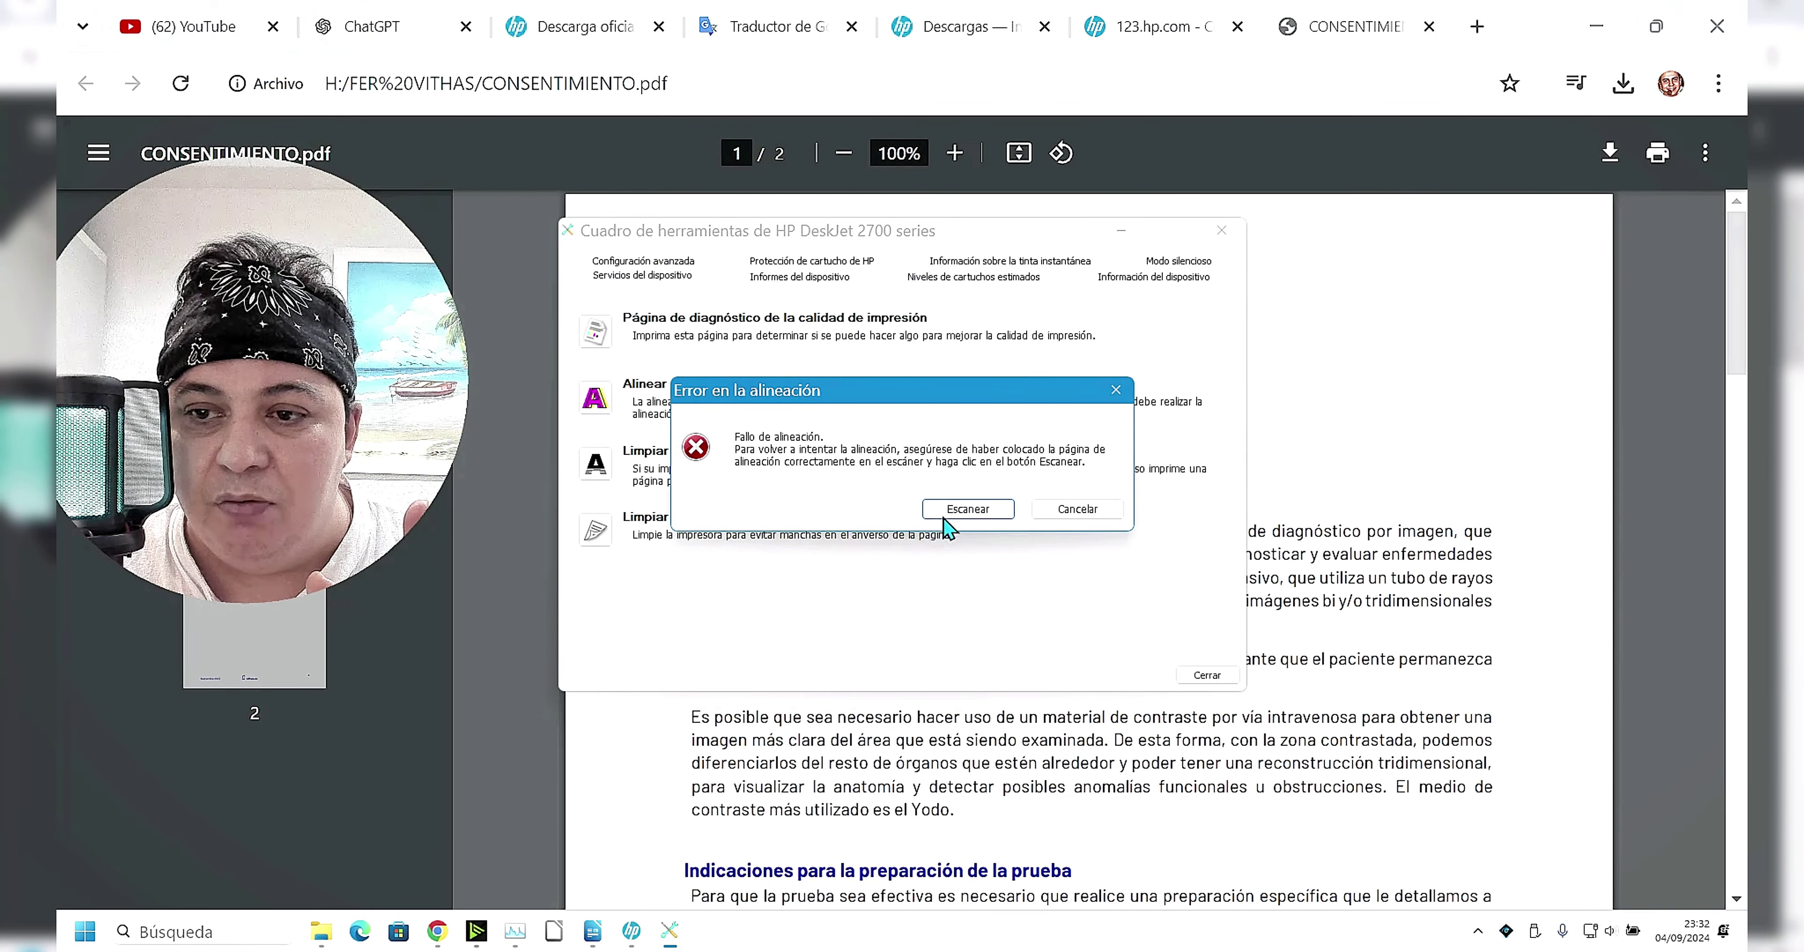
left_click(968, 509)
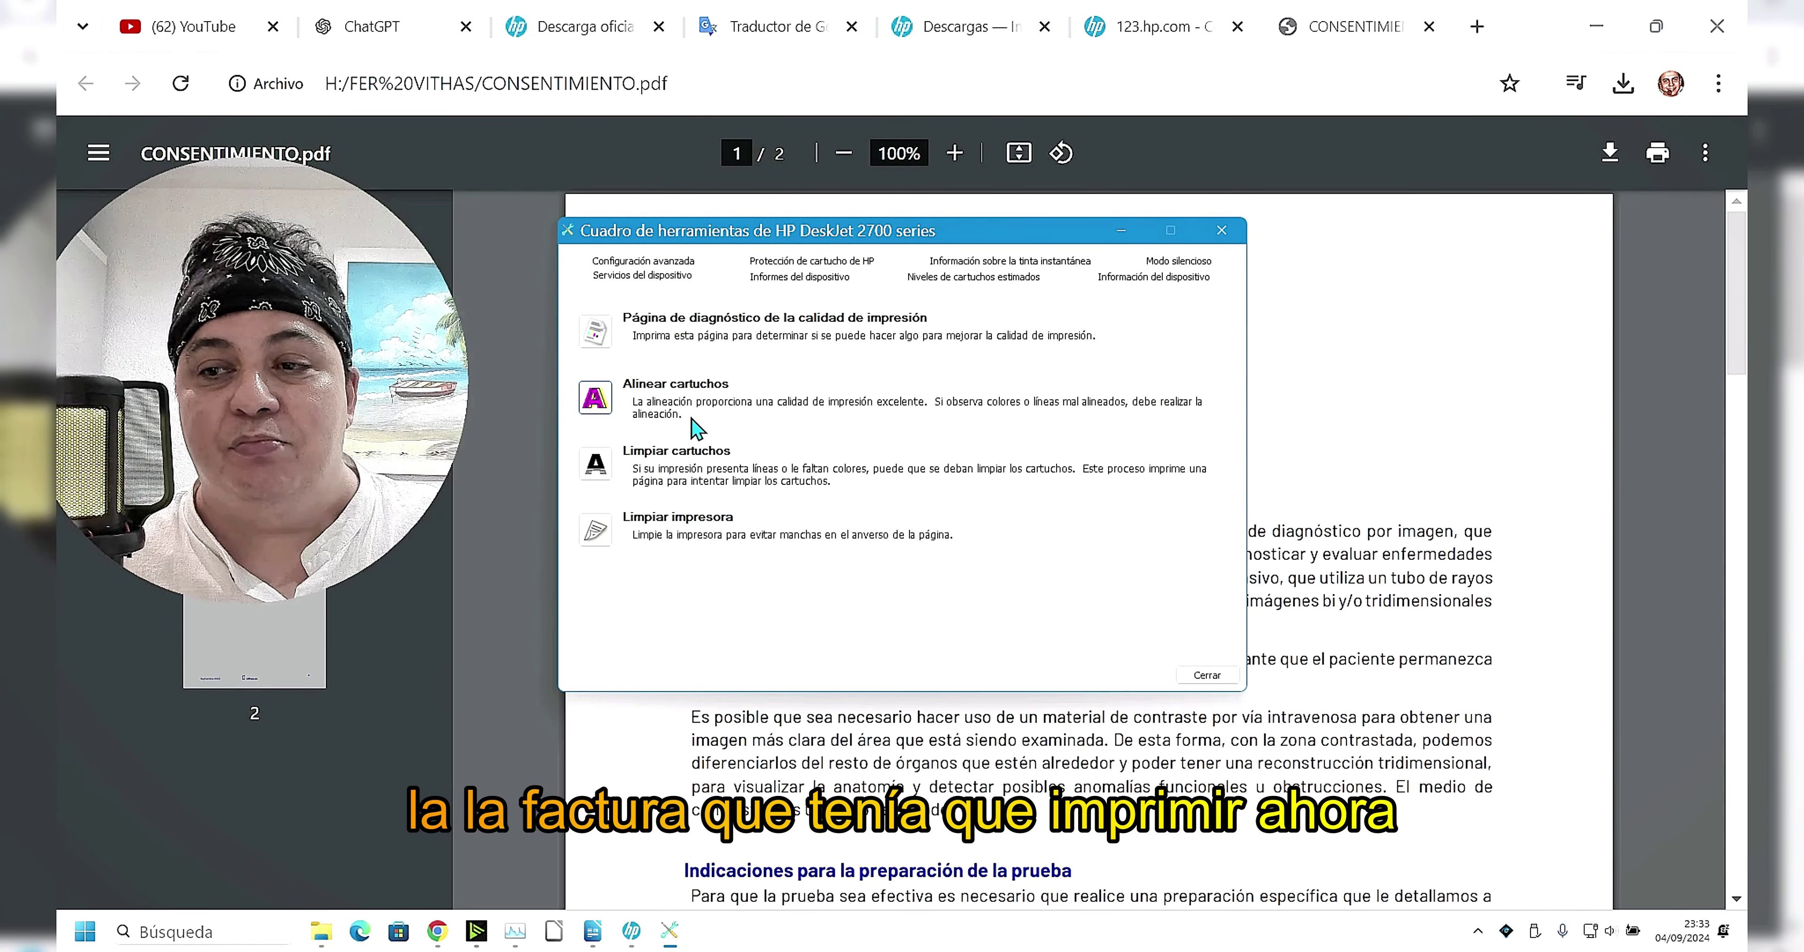
- Close the HP DeskJet Toolbox and look over the CONSENTIMIENTO PDF
left_click(1208, 675)
scroll(1079, 385, "down", 5)
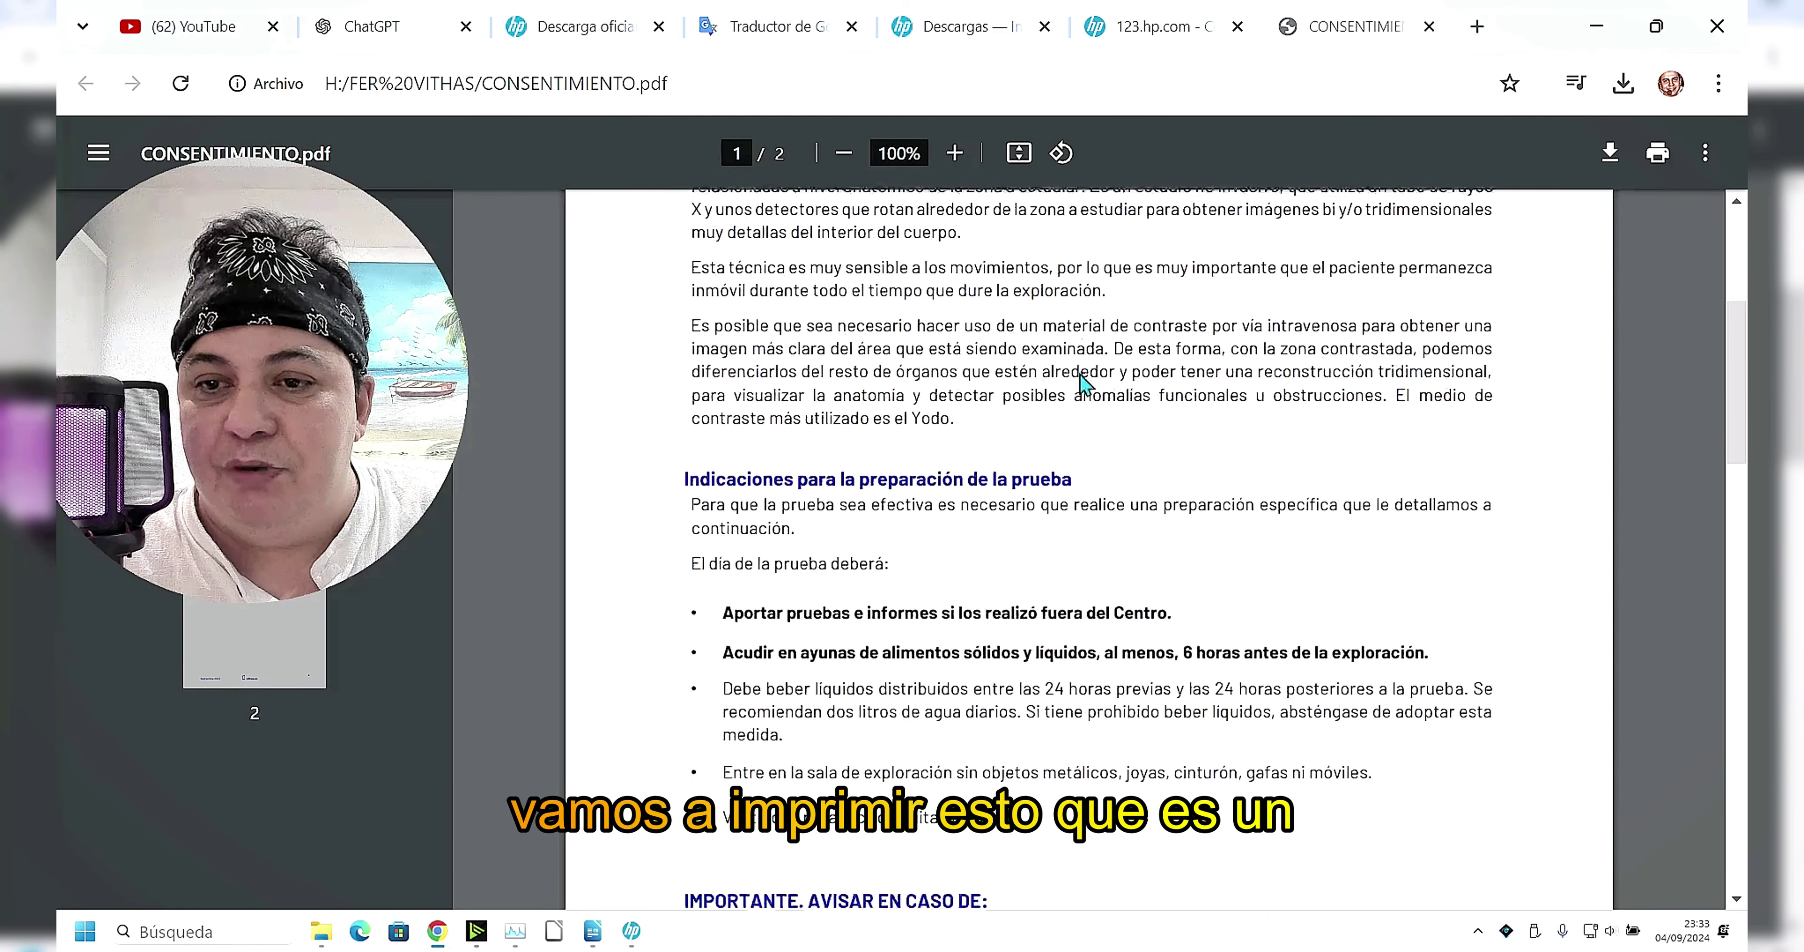
scroll(1051, 435, "up", 3)
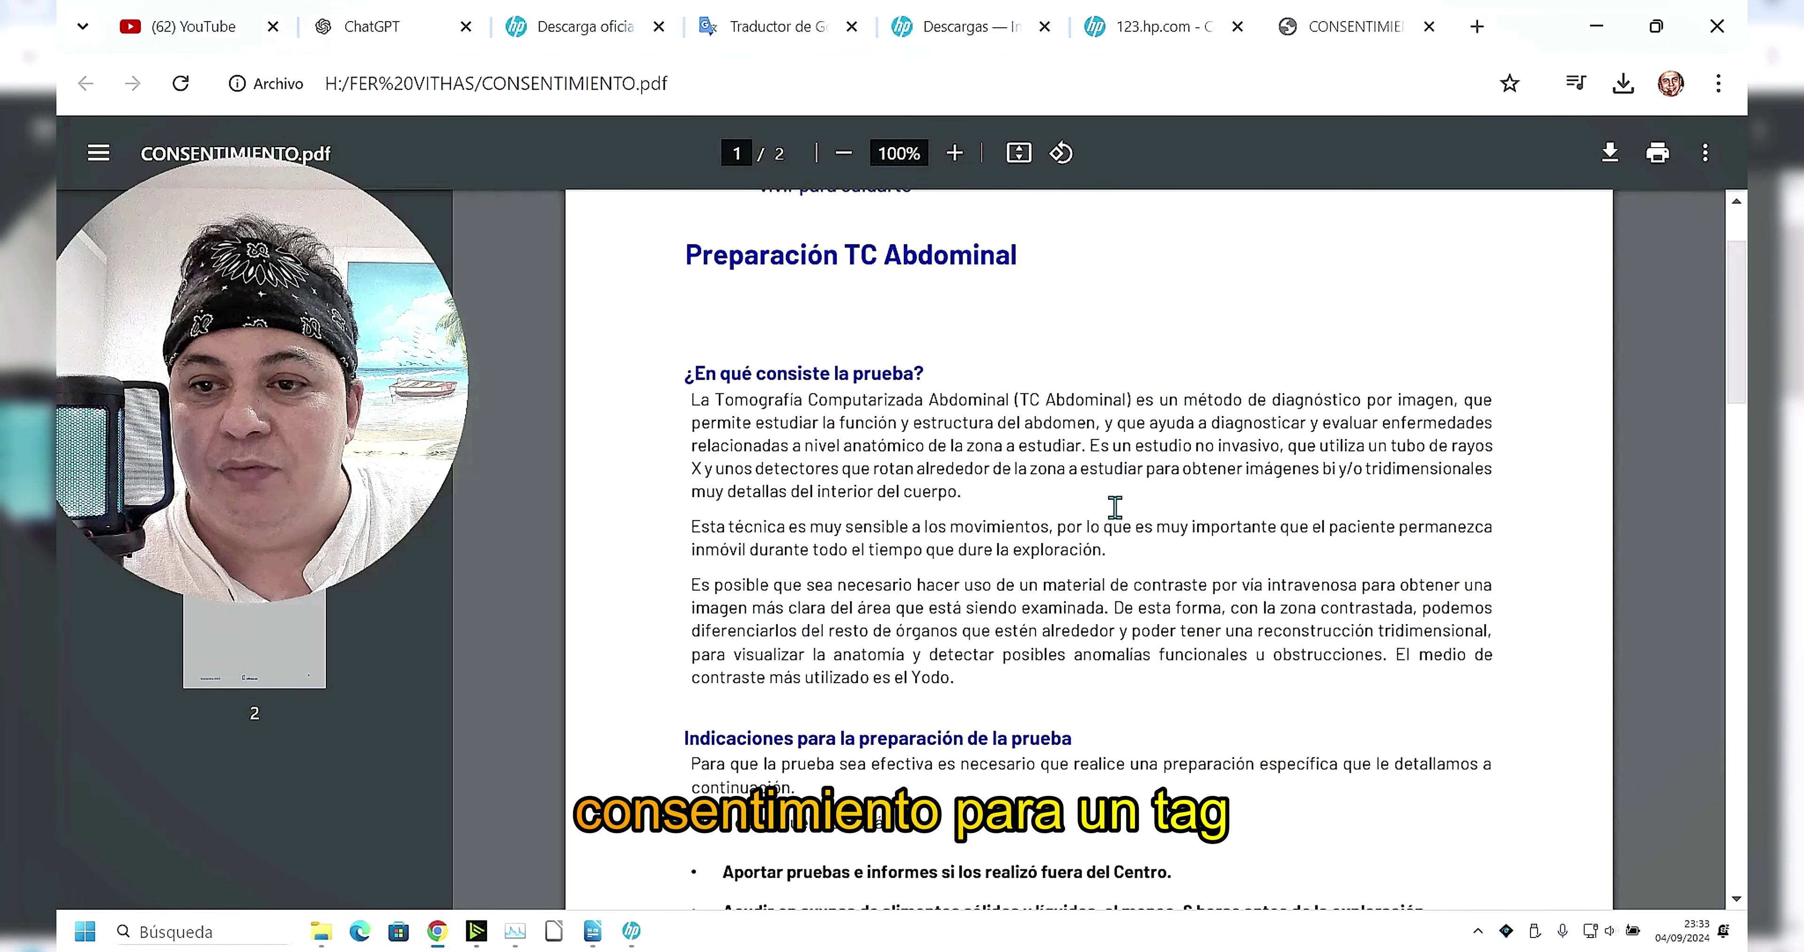
scroll(1177, 490, "down", 2)
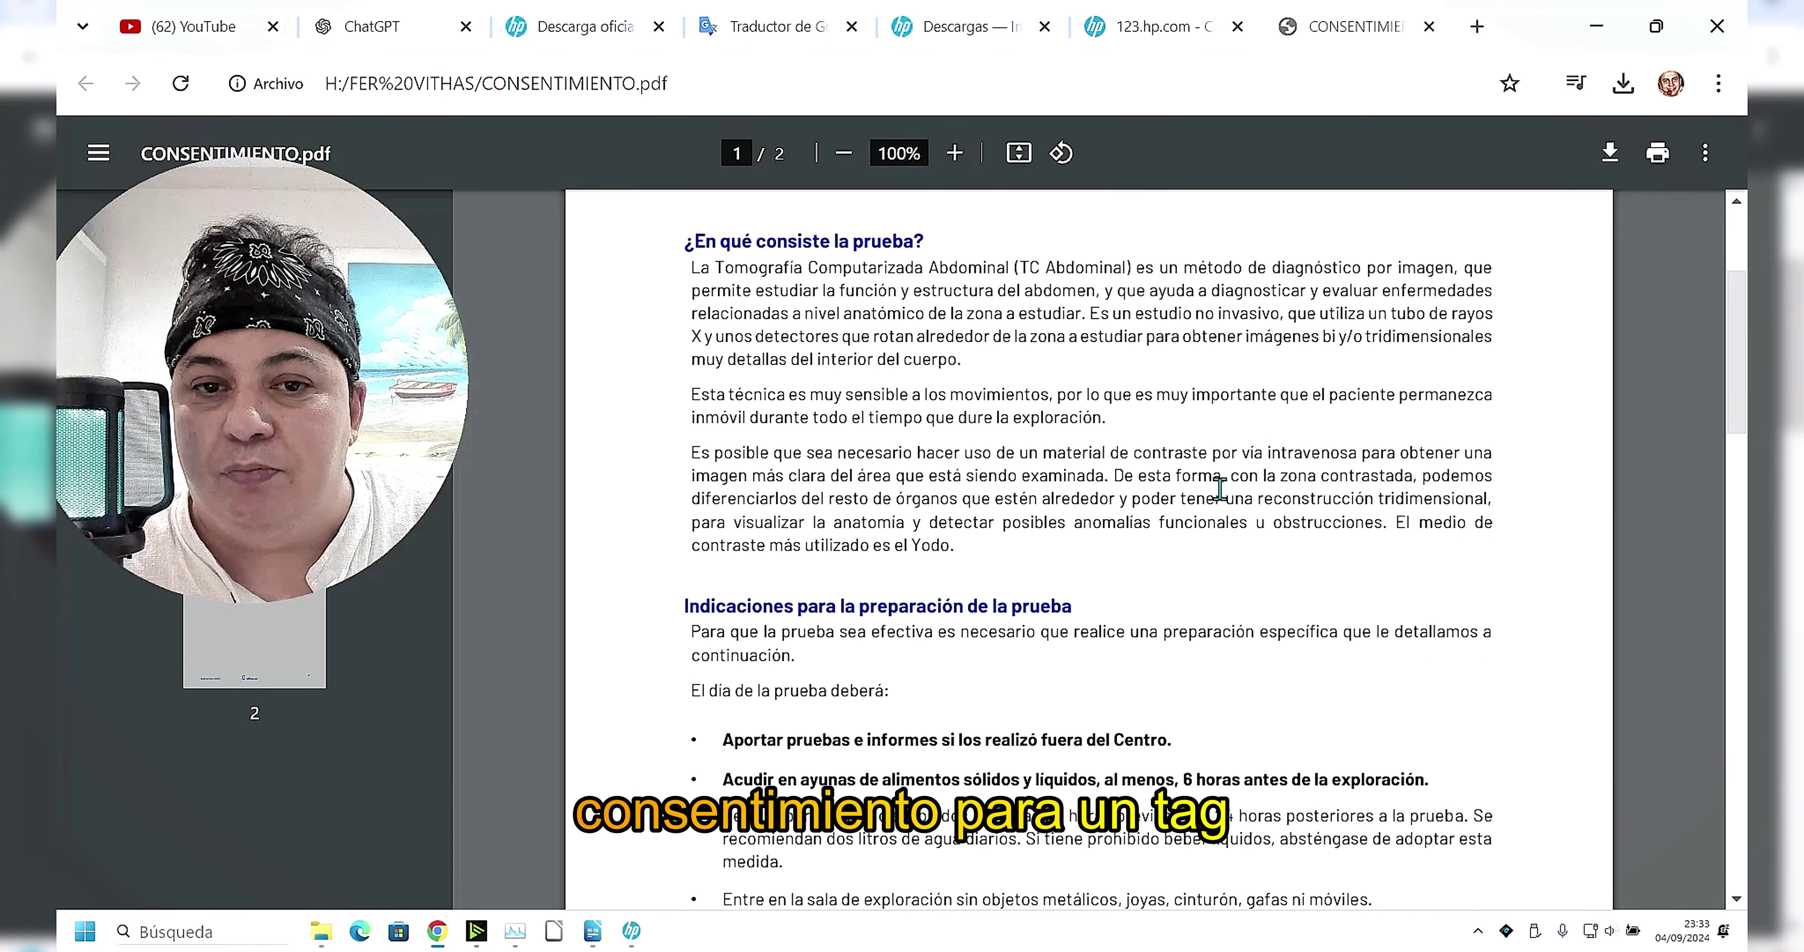
- Print CONSENTIMIENTO.pdf with HP DeskJet 2700 series as the destination
left_click(1659, 162)
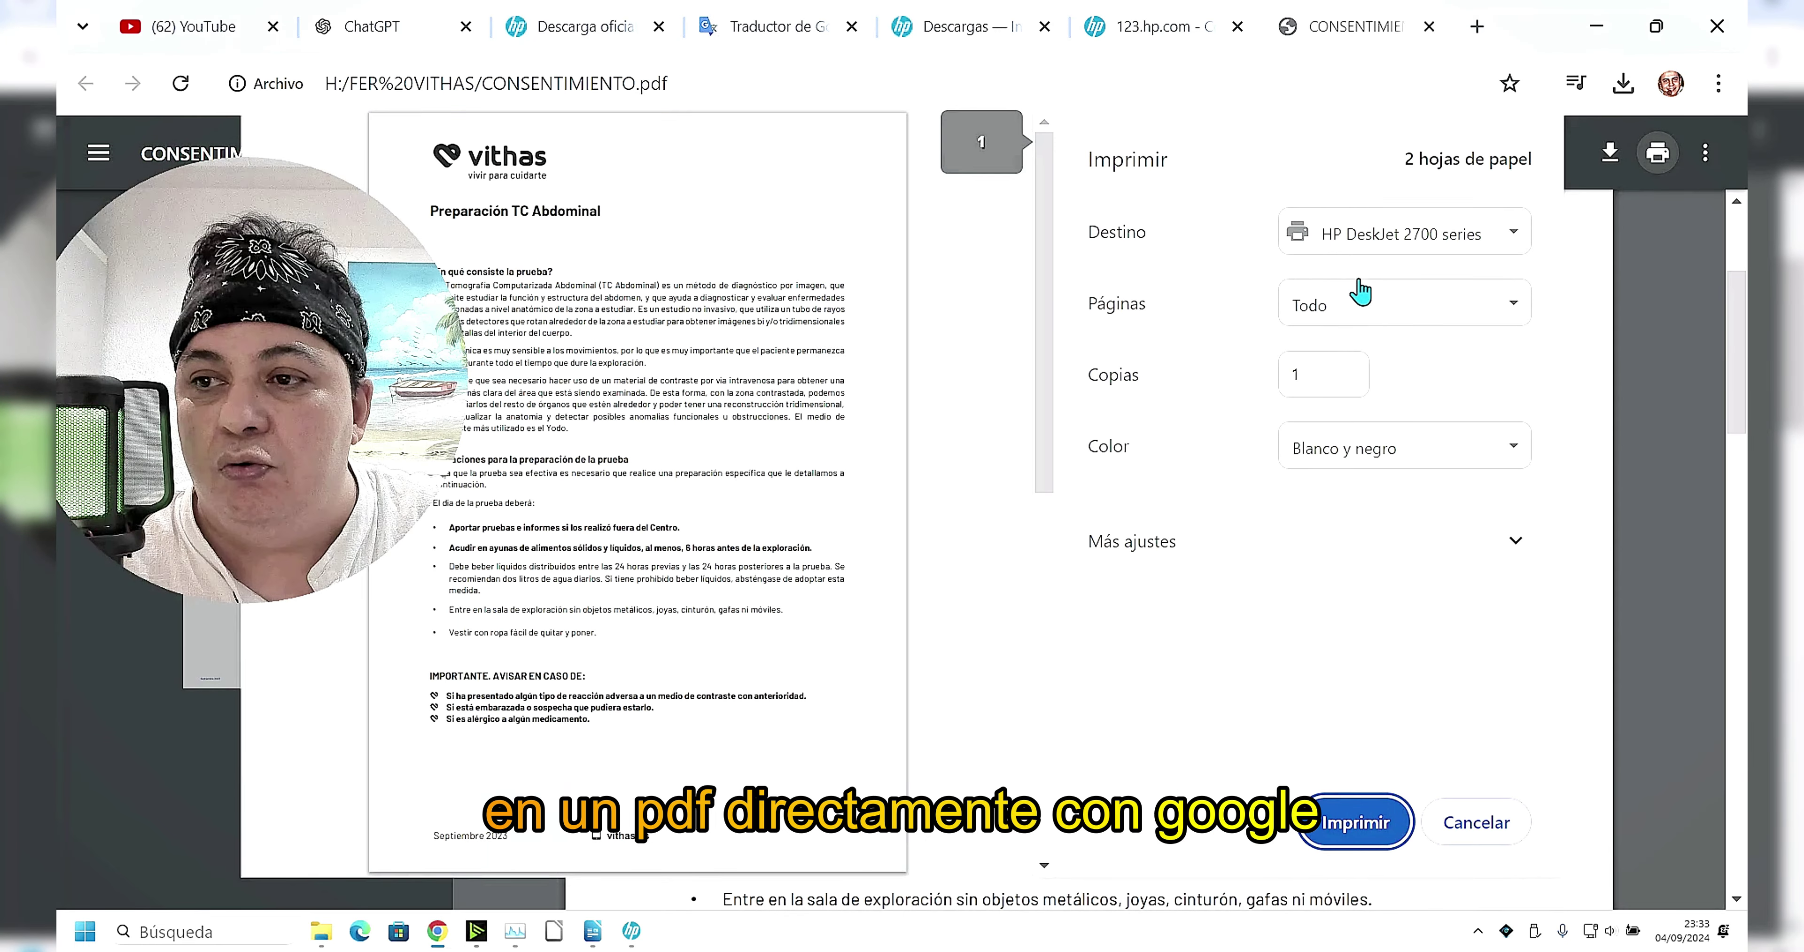
left_click(1506, 237)
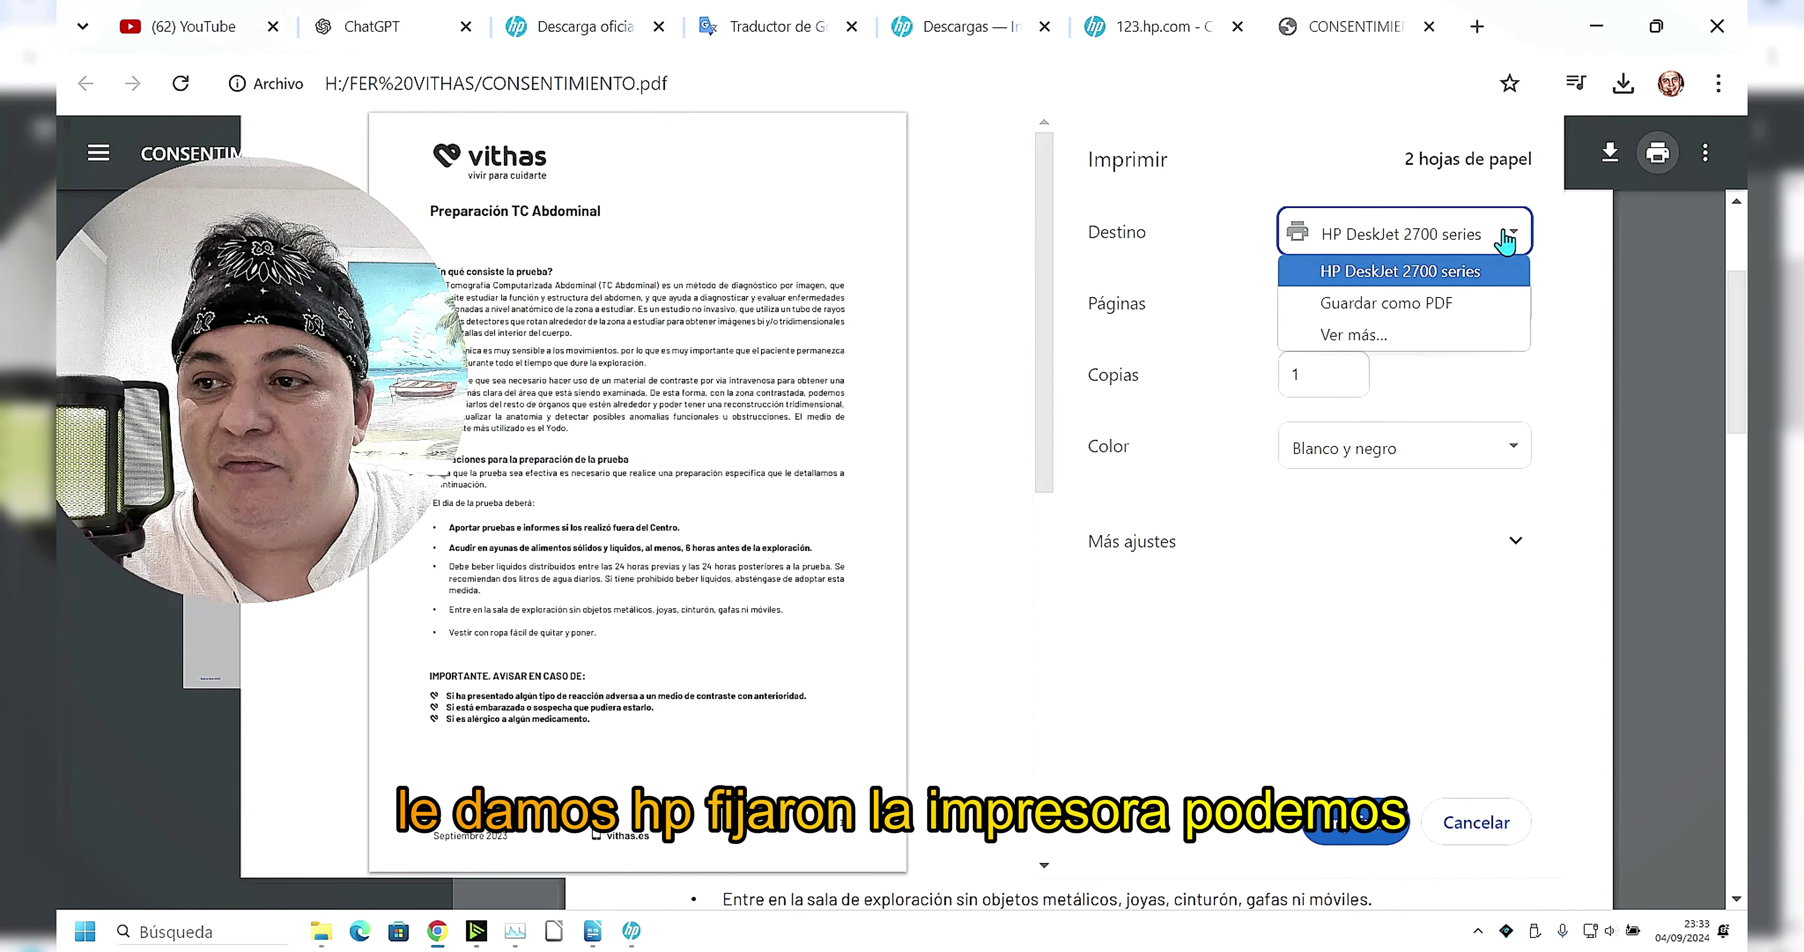
left_click(1507, 239)
left_click(1476, 823)
scroll(1120, 497, "up", 10)
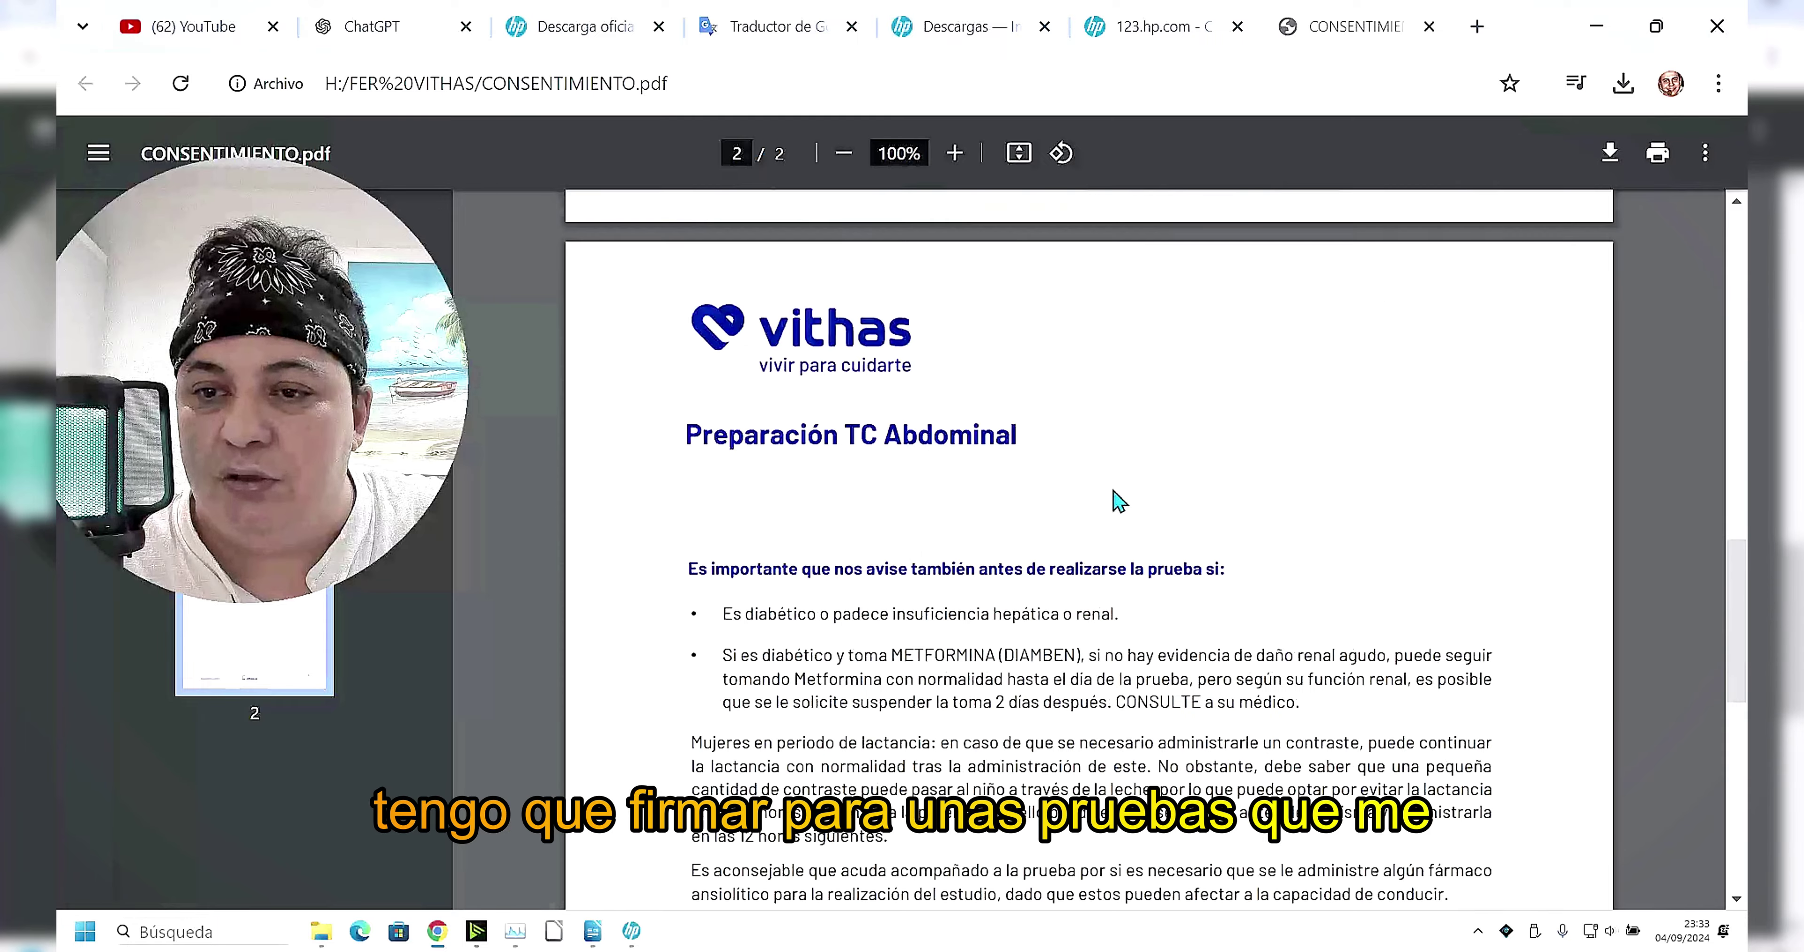
scroll(1121, 497, "up", 5)
scroll(1121, 497, "up", 10)
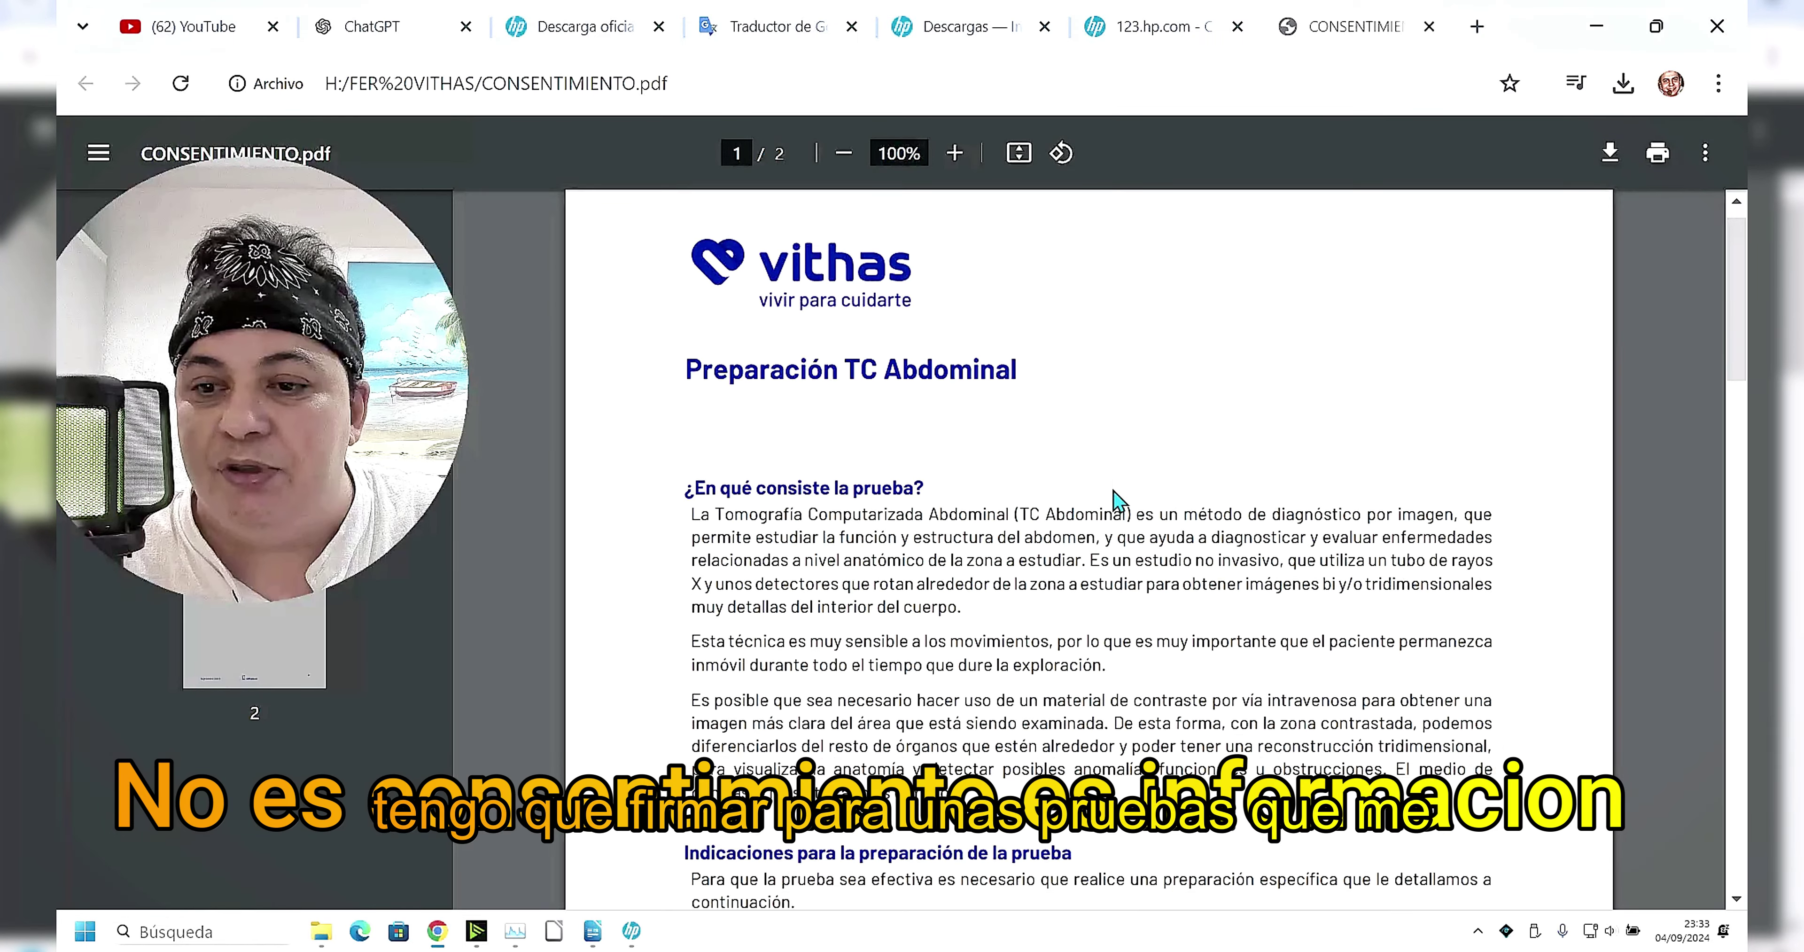
scroll(1119, 501, "down", 4)
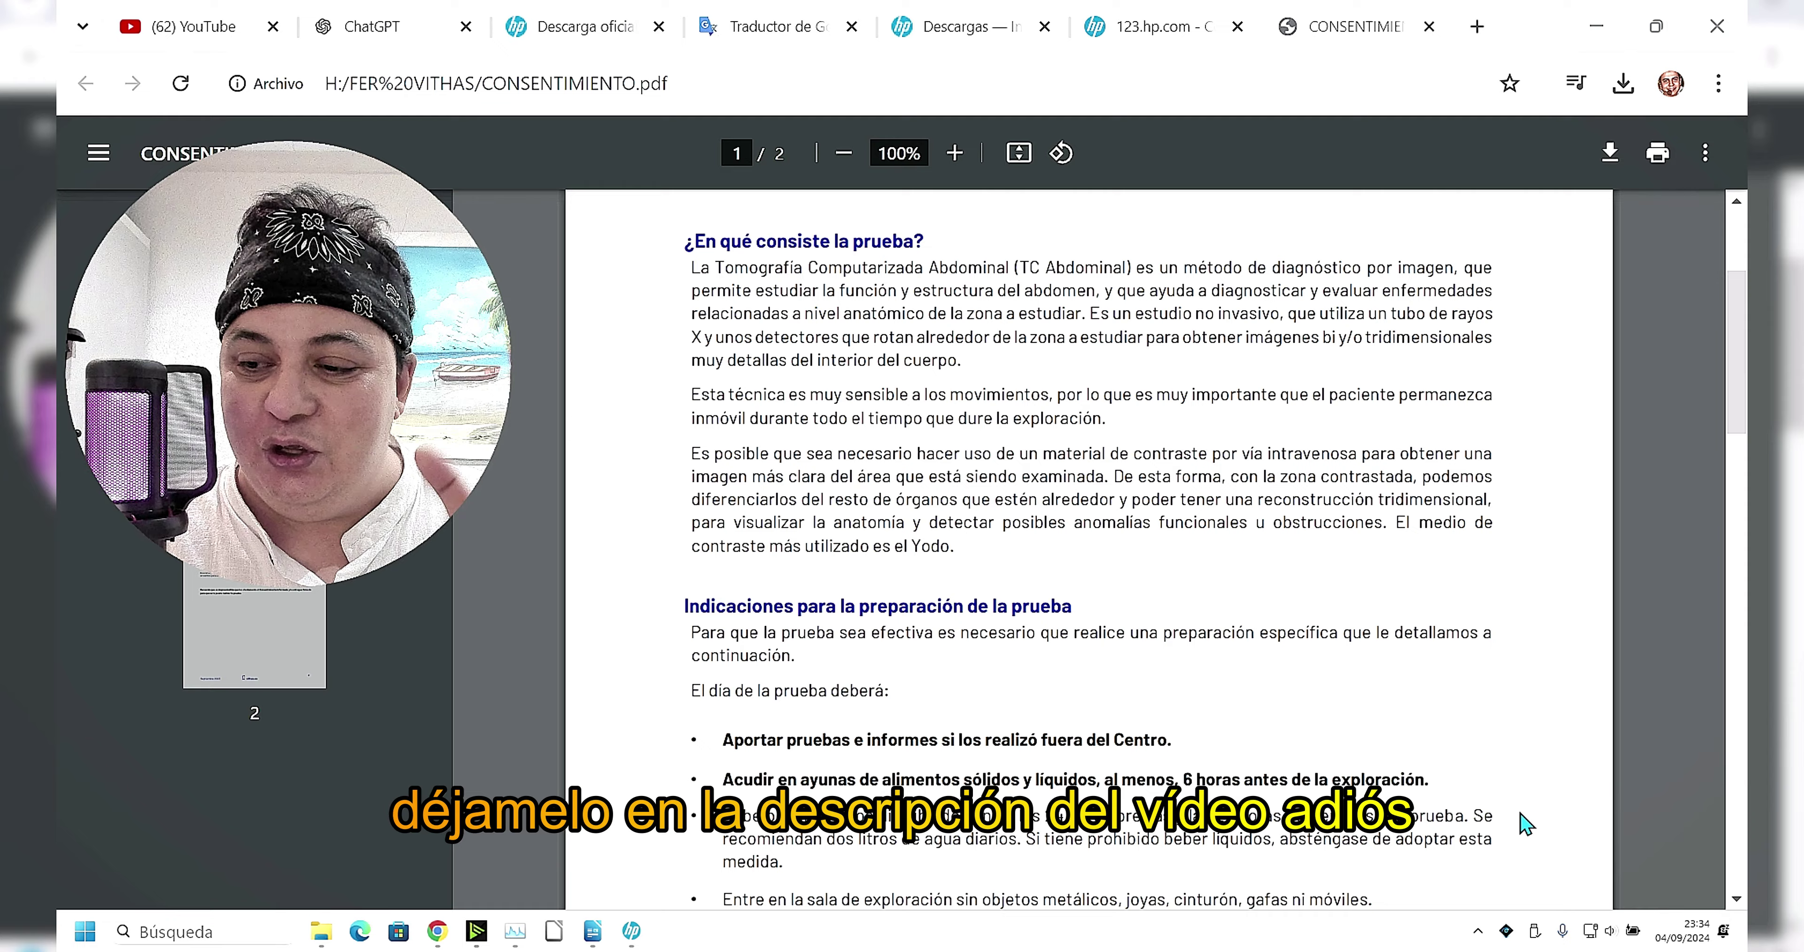
left_click(1478, 931)
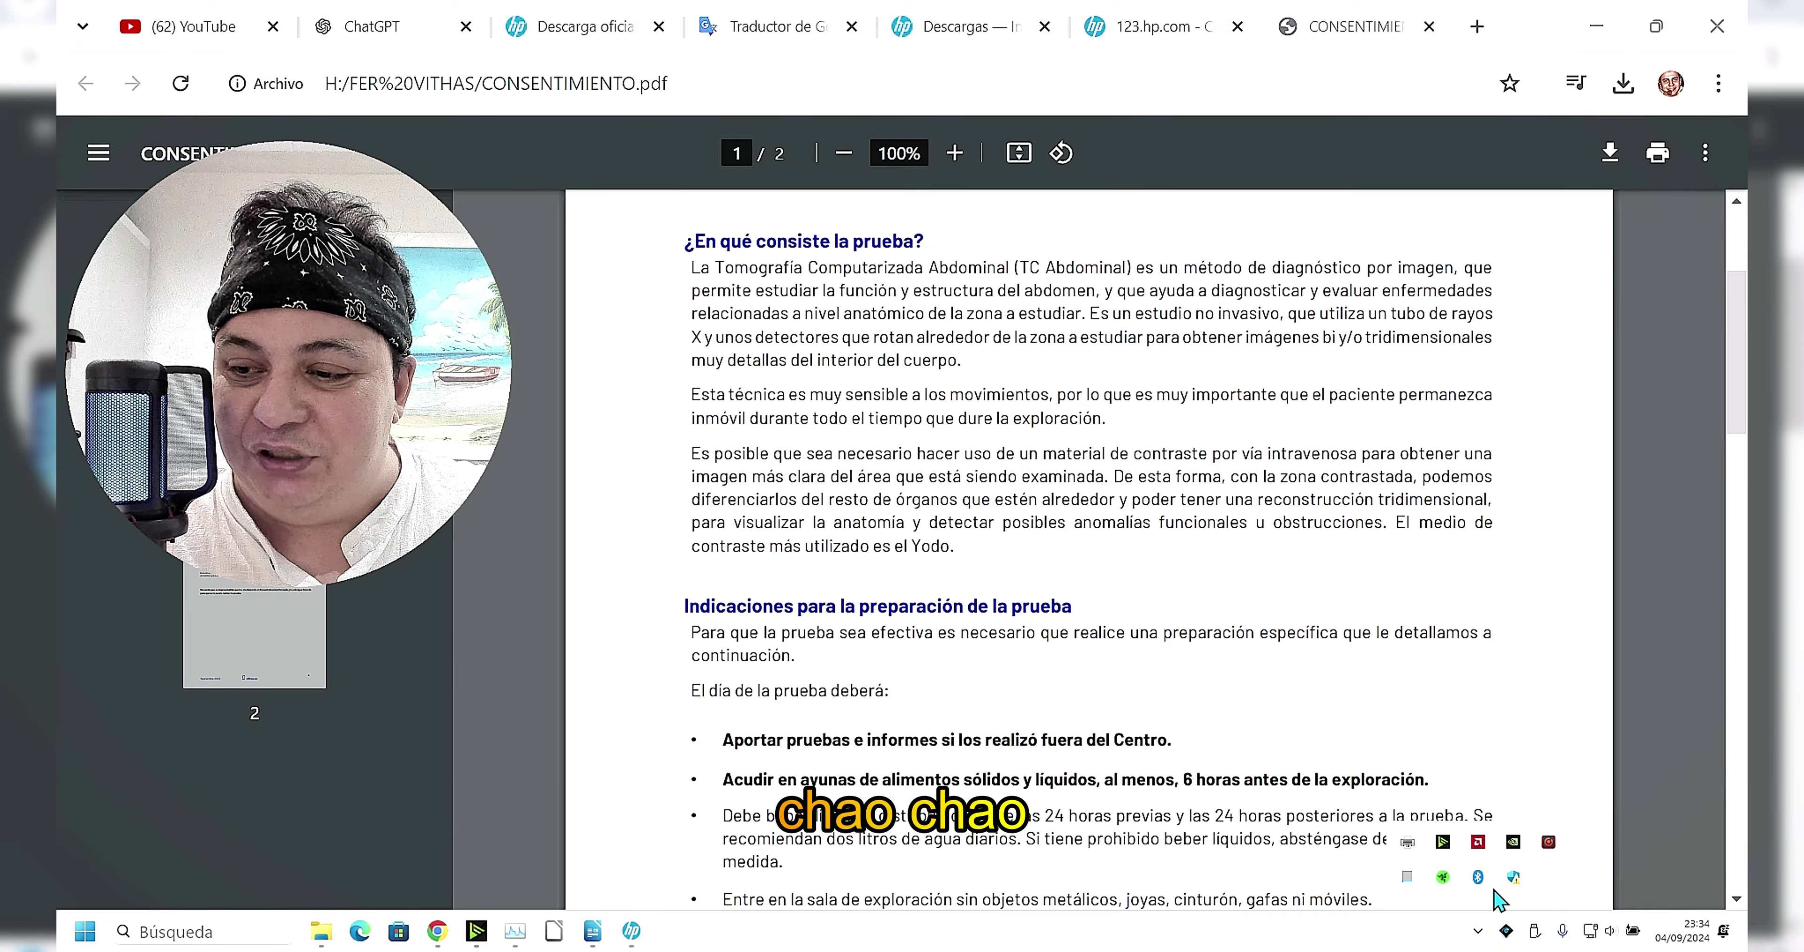